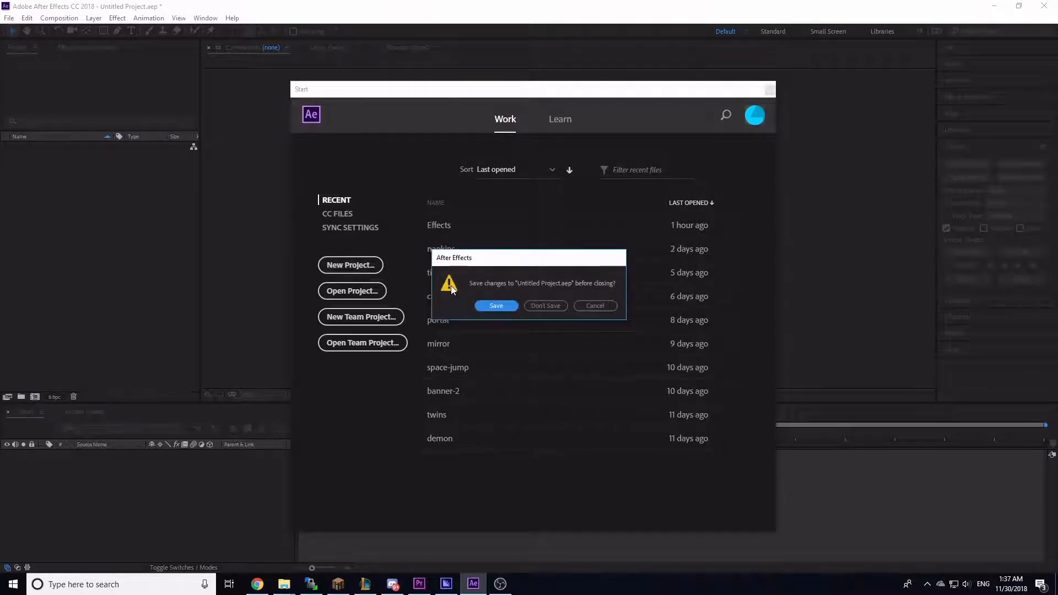
Step: Close the start screen without saving and import the three MOV clips from the basic-tutorial folder into the project
{"action": "left_click", "coordinate": [539, 306]}
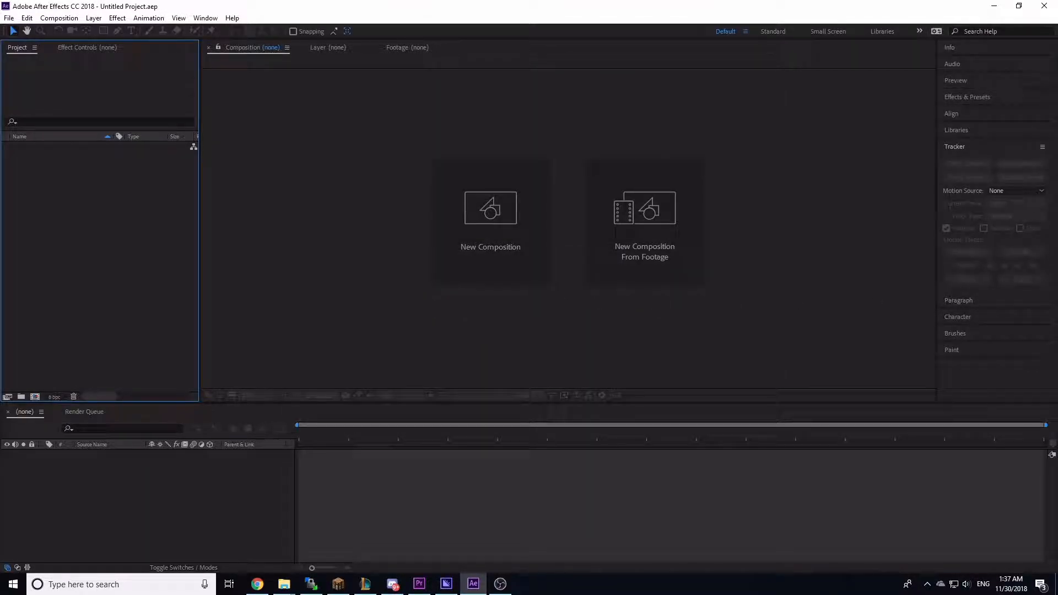
{"action": "key", "text": "alt+Tab"}
{"action": "left_click", "coordinate": [765, 320]}
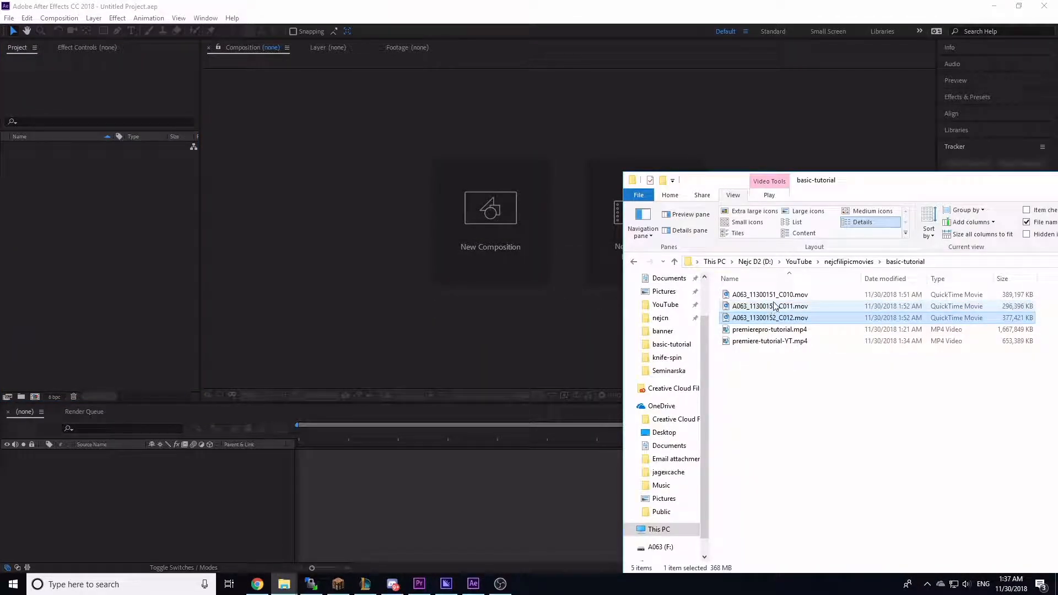
{"action": "left_click", "coordinate": [779, 295], "text": "shift"}
{"action": "left_click_drag", "start_coordinate": [788, 288], "coordinate": [306, 241]}
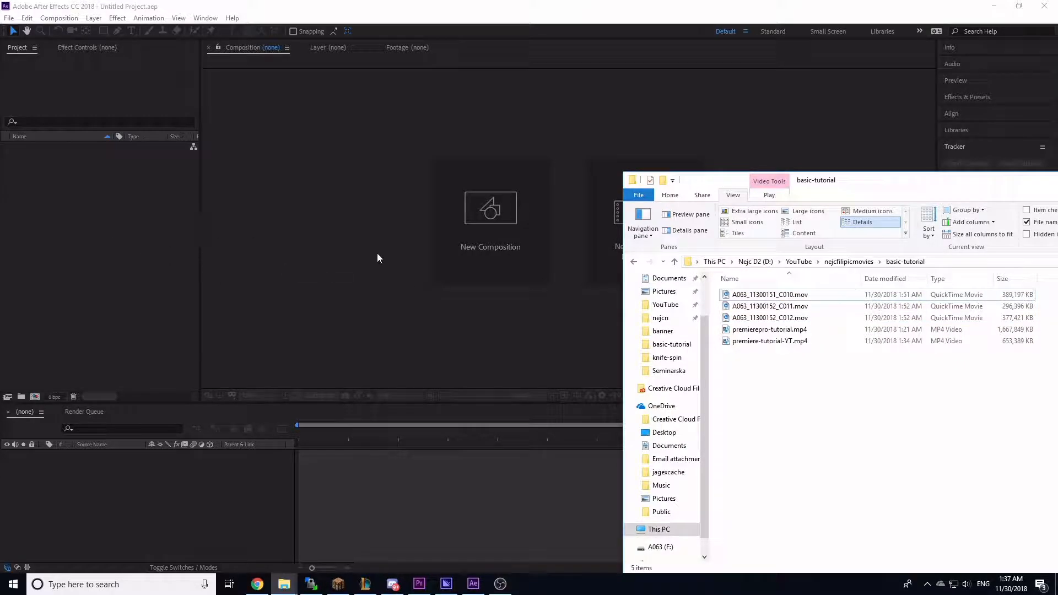
{"action": "left_click", "coordinate": [794, 319]}
{"action": "left_click", "coordinate": [782, 295], "text": "shift"}
{"action": "left_click_drag", "start_coordinate": [782, 295], "coordinate": [68, 296]}
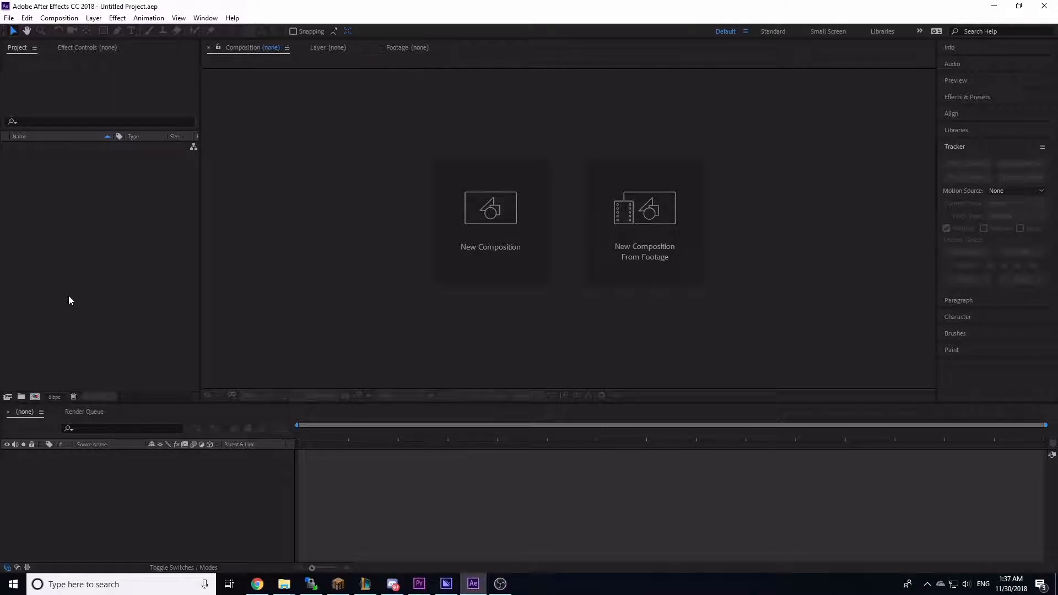
Step: Preview the first two clips in the footage viewer by scrubbing through them
{"action": "double_click", "coordinate": [32, 147]}
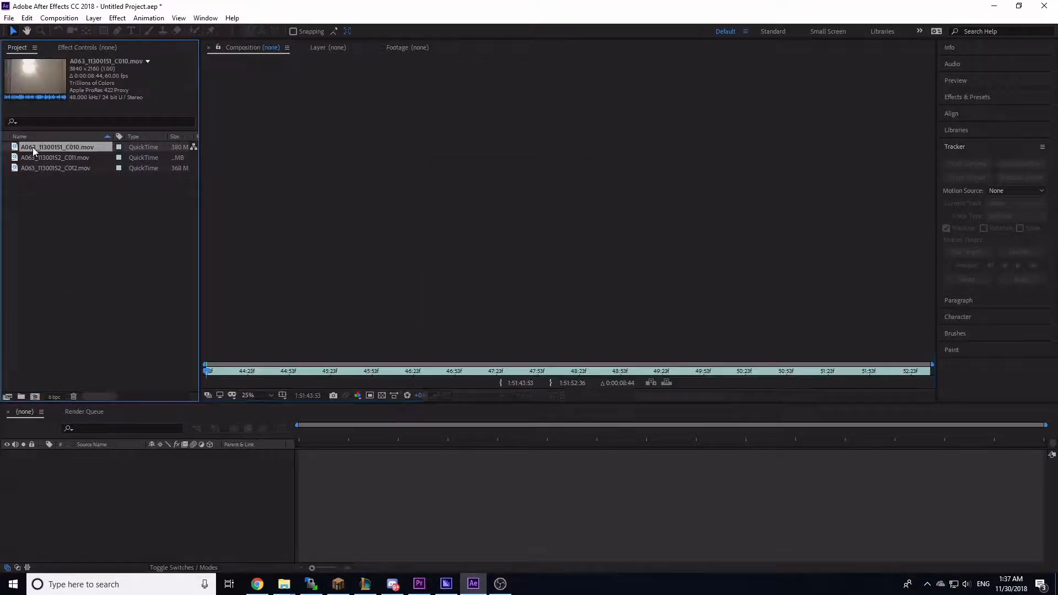
{"action": "left_click_drag", "start_coordinate": [370, 364], "coordinate": [147, 285]}
{"action": "double_click", "coordinate": [78, 157]}
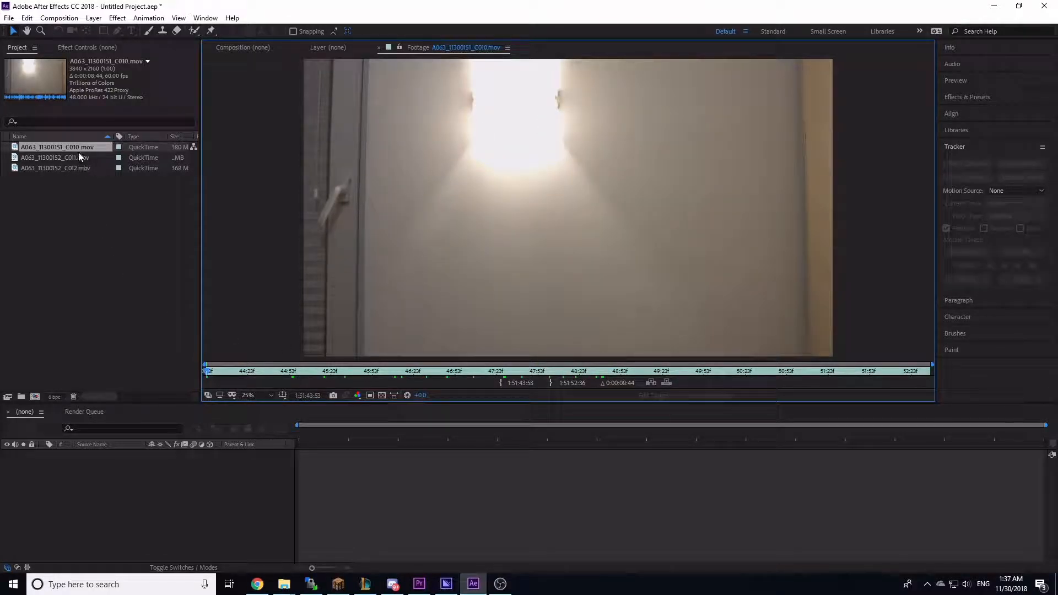
{"action": "left_click_drag", "start_coordinate": [296, 366], "coordinate": [736, 352]}
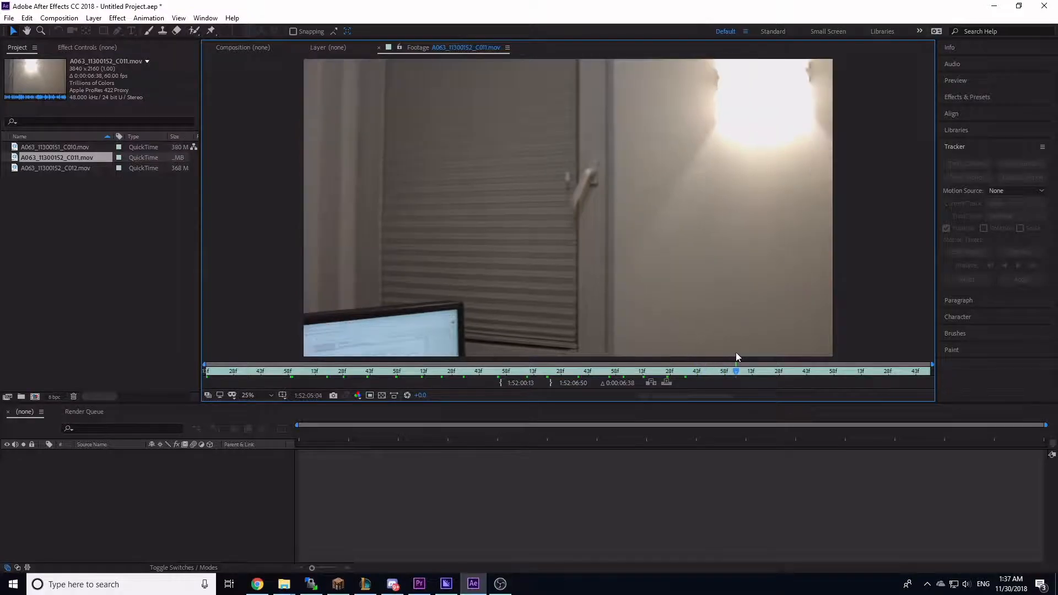
{"action": "left_click", "coordinate": [100, 233]}
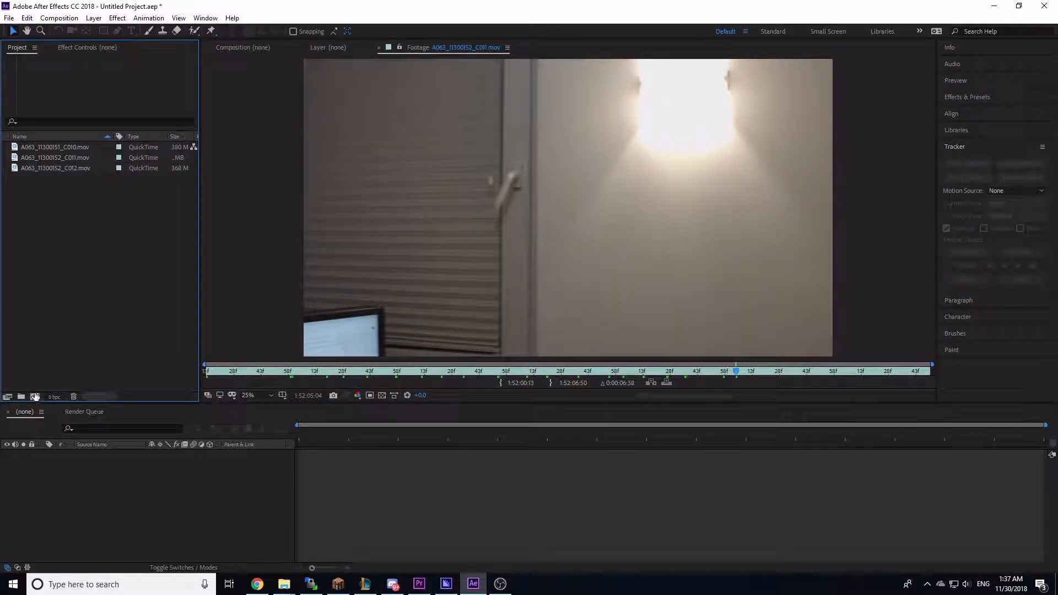
Step: Create a new composition from the C011 clip and rename the composition c1
{"action": "left_click", "coordinate": [42, 159]}
{"action": "left_click_drag", "start_coordinate": [56, 160], "coordinate": [35, 396]}
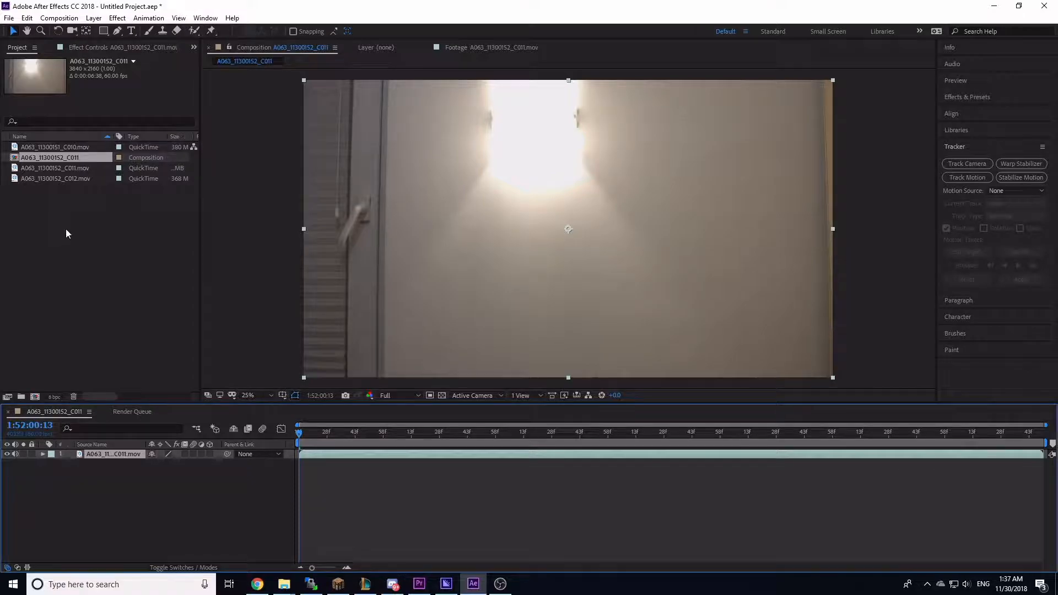
{"action": "left_click", "coordinate": [57, 157]}
{"action": "right_click", "coordinate": [64, 157]}
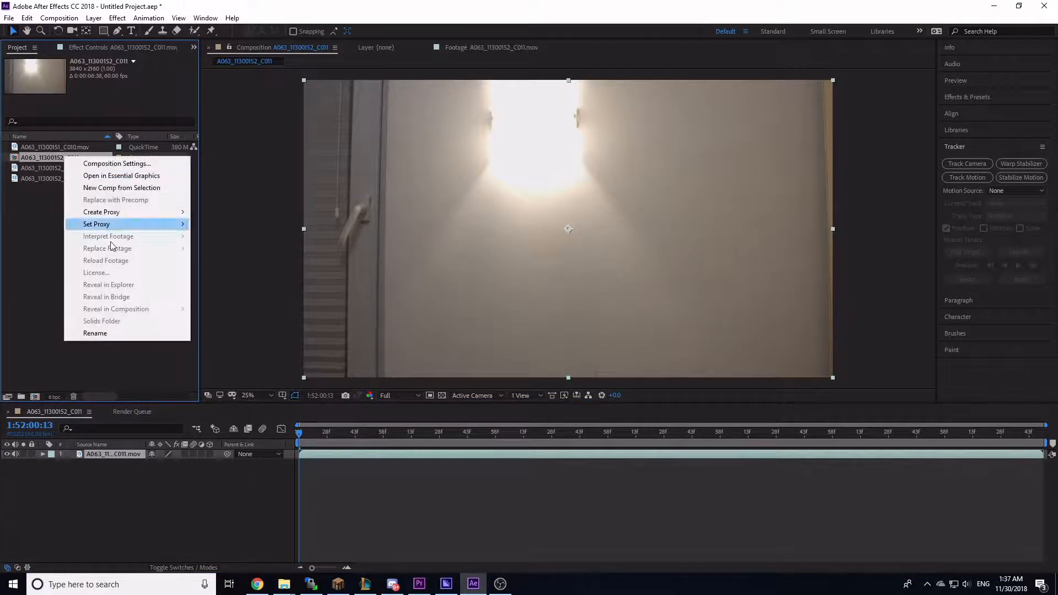
{"action": "left_click", "coordinate": [108, 332]}
{"action": "type", "text": "c"}
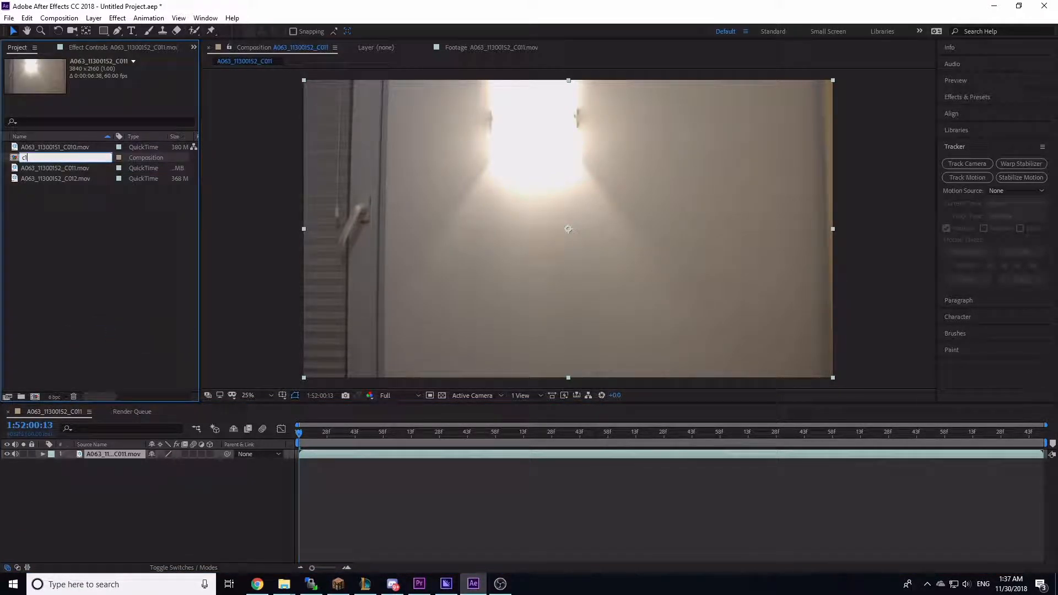
{"action": "type", "text": "1"}
{"action": "key", "text": "Return"}
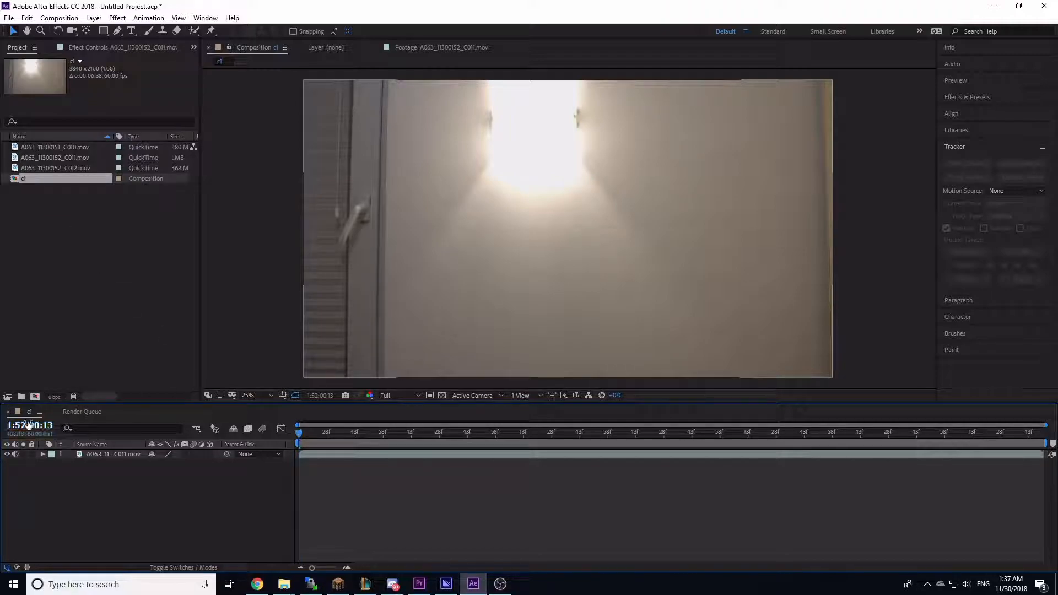
Step: Create a text layer reading Hey in the composition viewer
{"action": "left_click", "coordinate": [364, 433]}
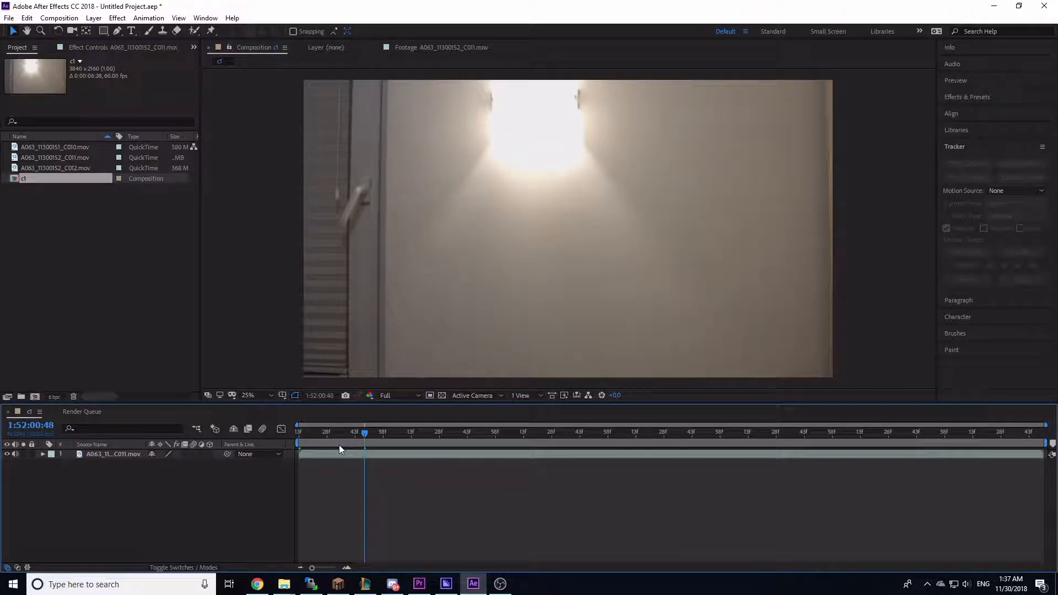
{"action": "left_click", "coordinate": [349, 434]}
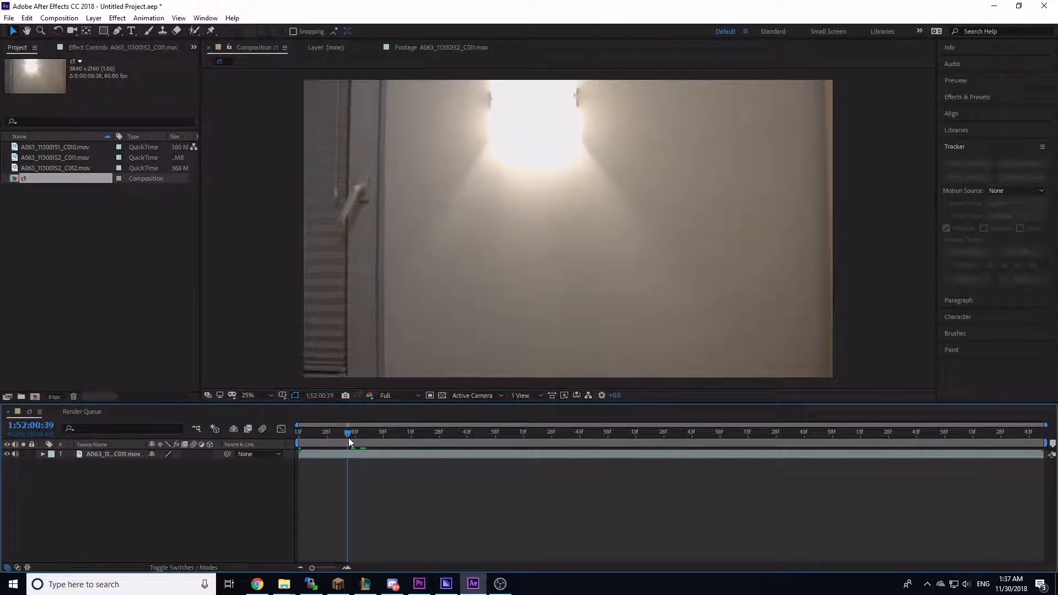
{"action": "left_click", "coordinate": [122, 452]}
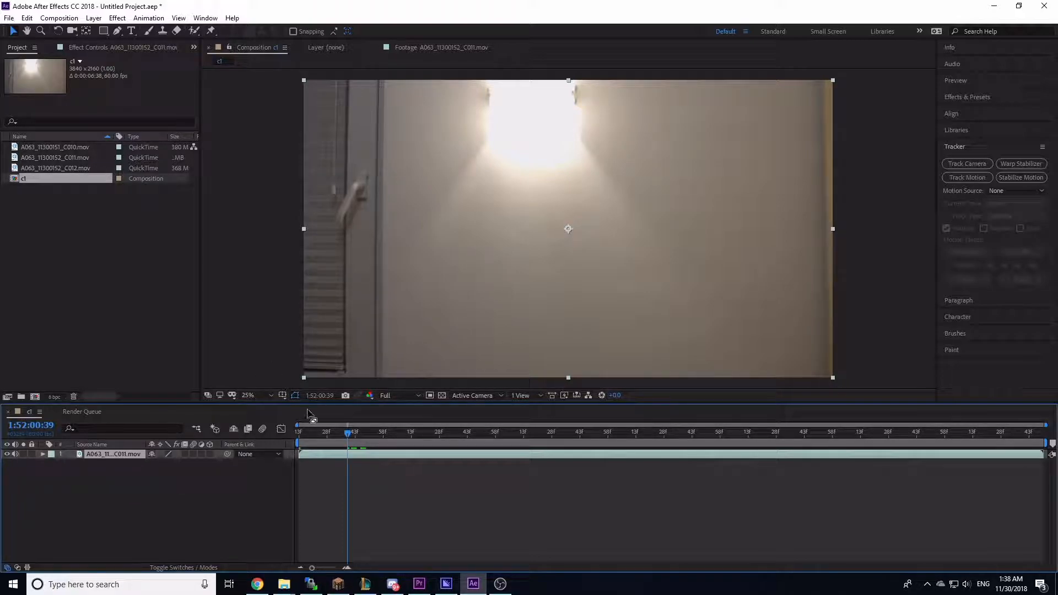
{"action": "left_click", "coordinate": [131, 30]}
{"action": "left_click", "coordinate": [438, 201]}
{"action": "type", "text": "Hey"}
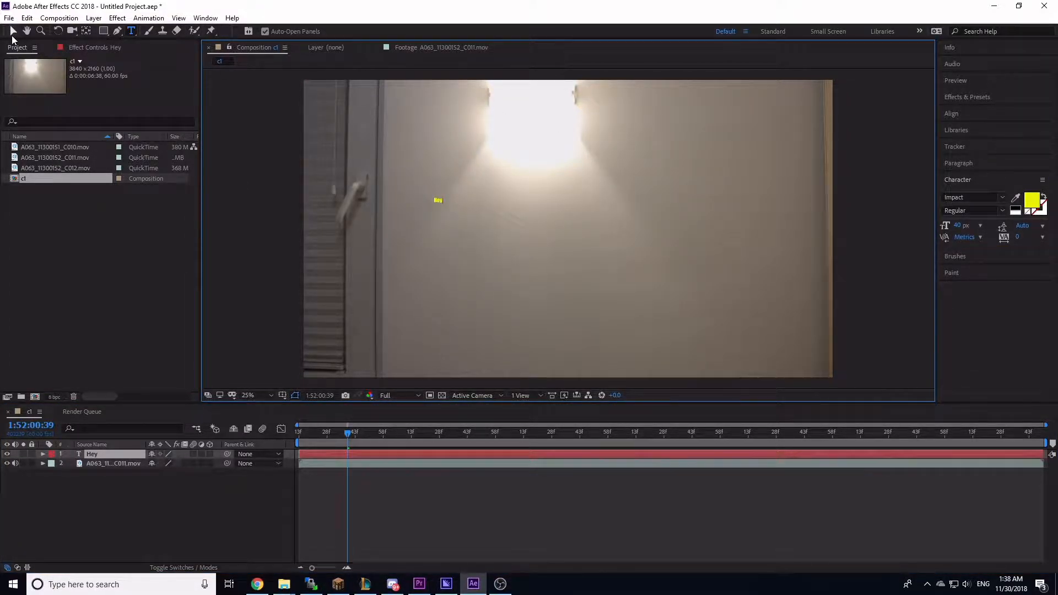
Step: Enlarge the Hey text to 544 px and reposition it near the centre of the frame
{"action": "left_click", "coordinate": [14, 31]}
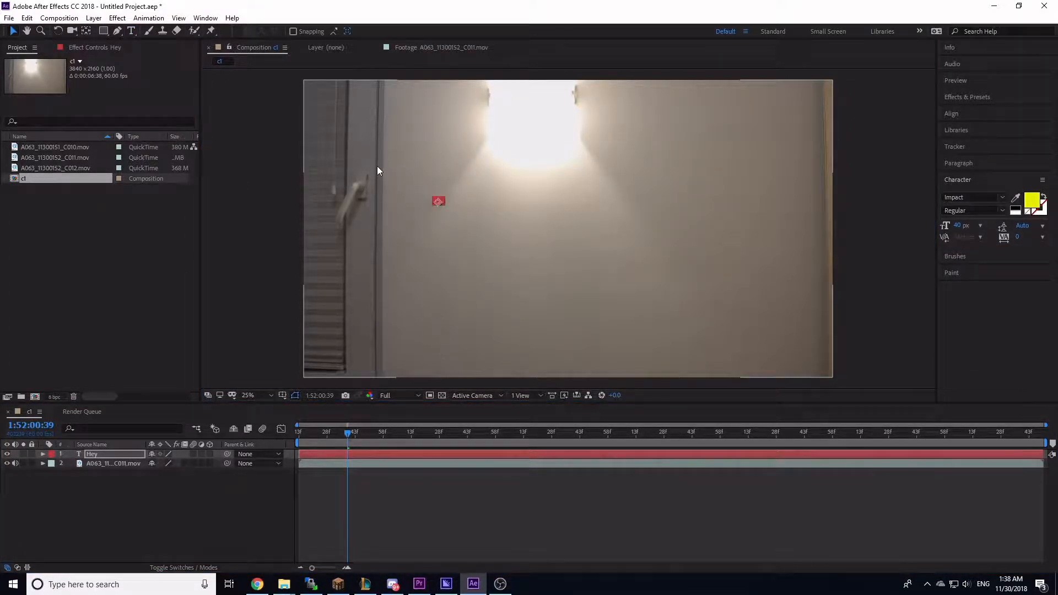
{"action": "left_click_drag", "start_coordinate": [959, 225], "coordinate": [1050, 224]}
{"action": "left_click_drag", "start_coordinate": [1055, 47], "coordinate": [1057, 45]}
{"action": "left_click_drag", "start_coordinate": [462, 182], "coordinate": [628, 262]}
Step: Change the text's font to Microsoft New Tai Lue
{"action": "left_click", "coordinate": [1003, 197]}
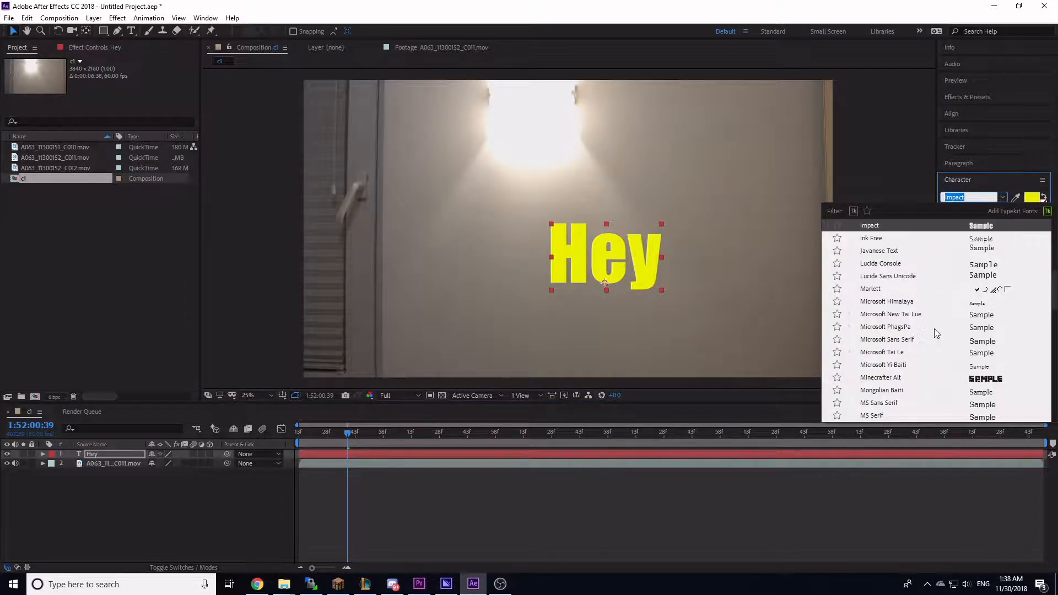
{"action": "key", "text": "Down"}
{"action": "key", "text": "Down"}
{"action": "key", "text": "Down"}
{"action": "key", "text": "Down"}
{"action": "key", "text": "Down"}
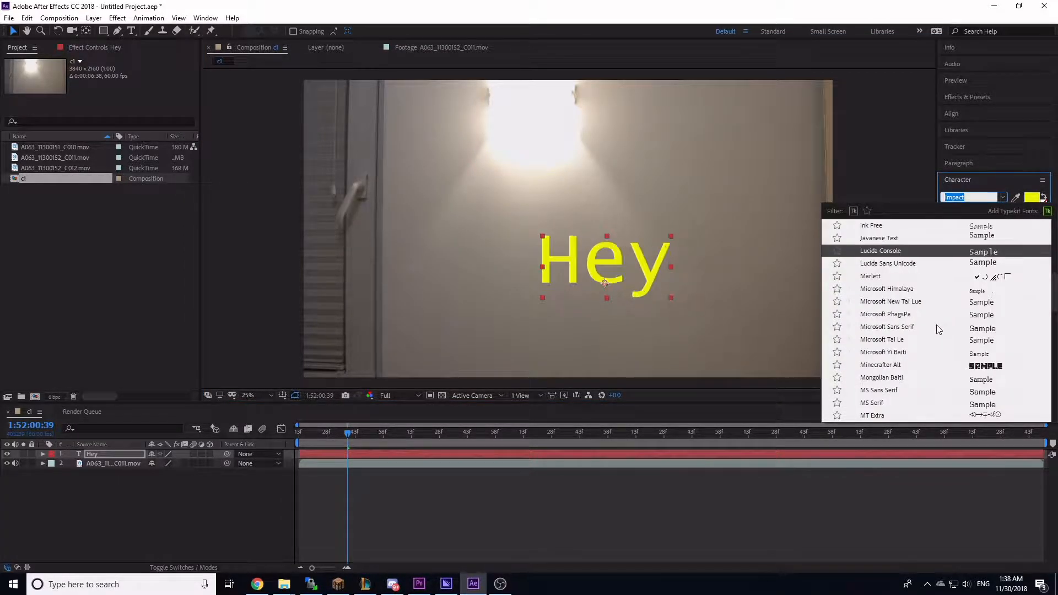
{"action": "key", "text": "Down"}
{"action": "key", "text": "Down"}
{"action": "key", "text": "Return"}
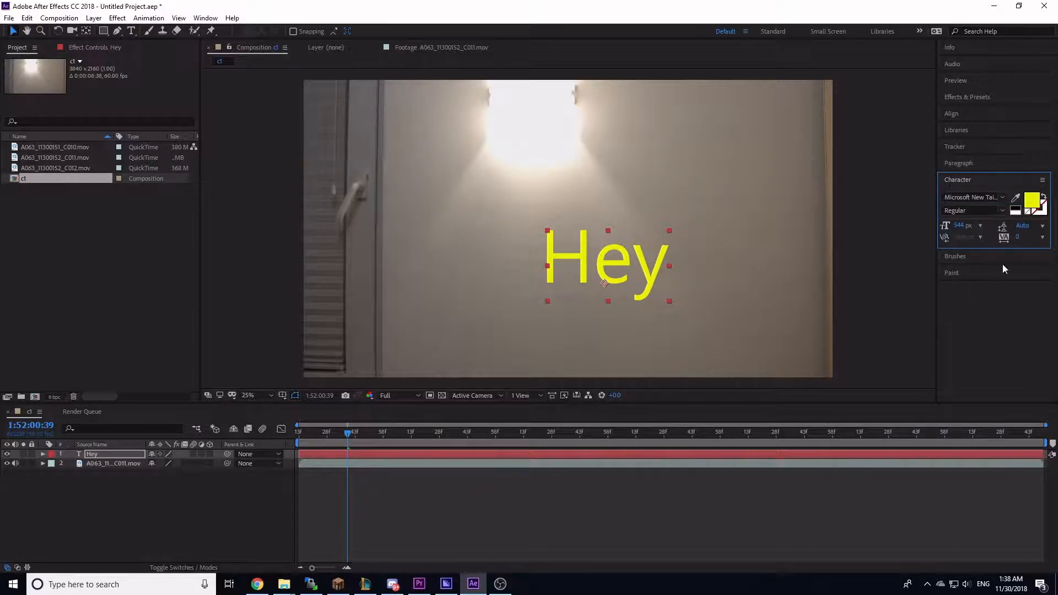
Step: Set the text fill colour to black and move the text to the upper right of the frame
{"action": "left_click", "coordinate": [1031, 202]}
{"action": "left_click_drag", "start_coordinate": [823, 270], "coordinate": [656, 386]}
{"action": "left_click", "coordinate": [978, 215]}
{"action": "left_click_drag", "start_coordinate": [654, 269], "coordinate": [660, 234]}
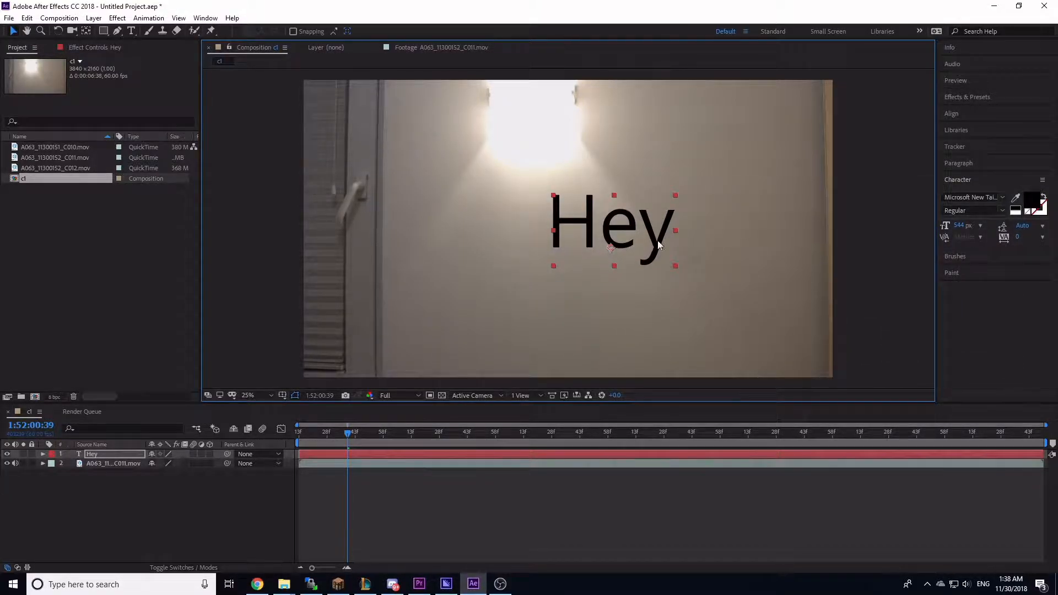
{"action": "left_click_drag", "start_coordinate": [676, 194], "coordinate": [775, 136]}
Step: Duplicate the C011 clip layer, split it at the playhead, and delete the extra layers
{"action": "left_click", "coordinate": [330, 436]}
{"action": "left_click", "coordinate": [94, 501]}
{"action": "left_click", "coordinate": [108, 457]}
{"action": "mouse_move", "coordinate": [95, 458]}
{"action": "left_mouse_down"}
{"action": "mouse_move", "coordinate": [107, 472]}
{"action": "mouse_move", "coordinate": [107, 450]}
{"action": "left_mouse_up"}
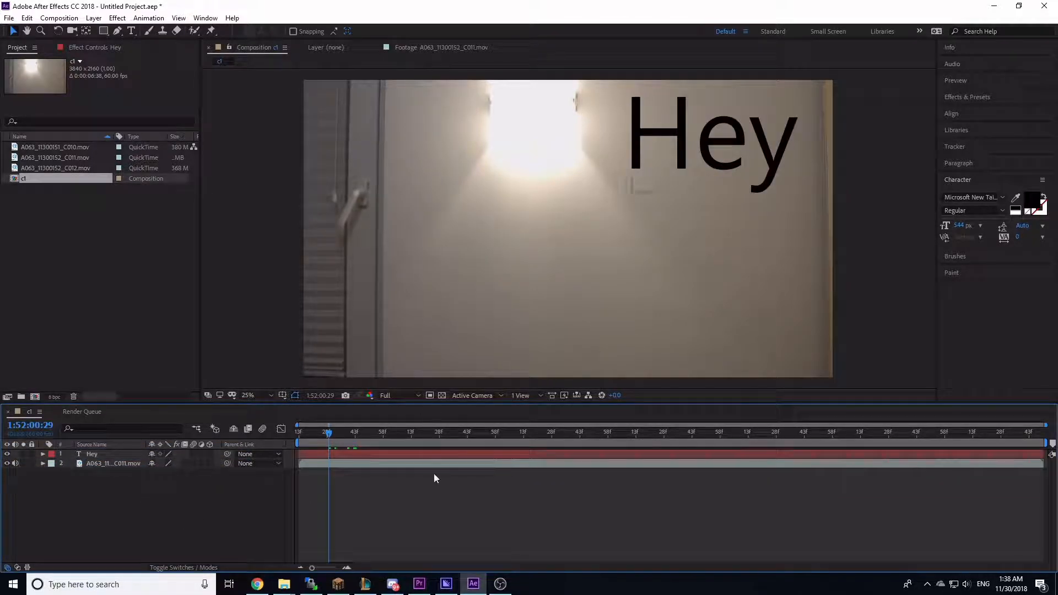
{"action": "left_click_drag", "start_coordinate": [342, 433], "coordinate": [351, 435]}
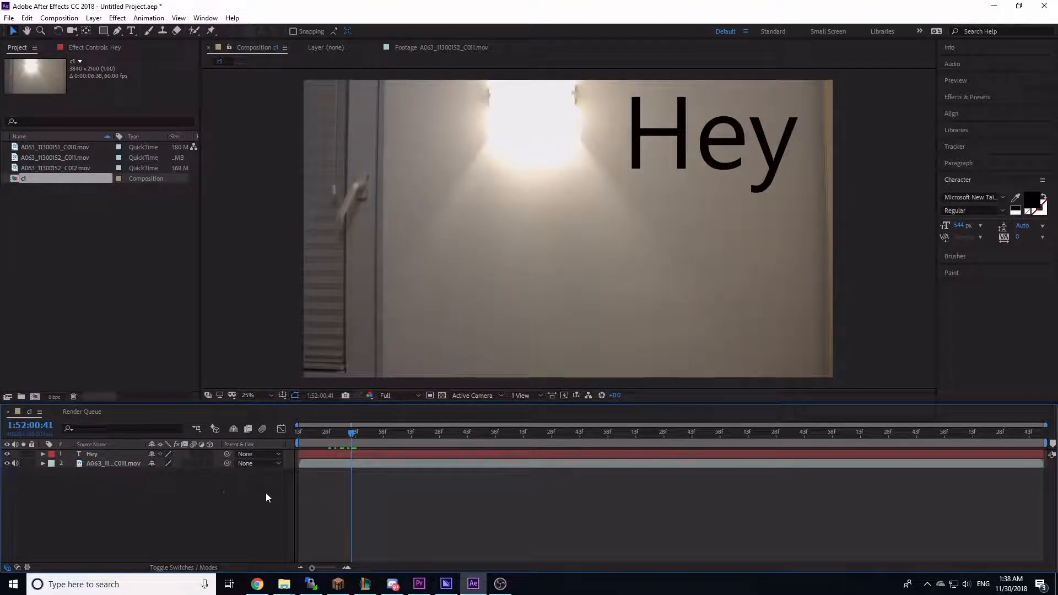
{"action": "left_click", "coordinate": [333, 453]}
{"action": "left_click", "coordinate": [332, 460]}
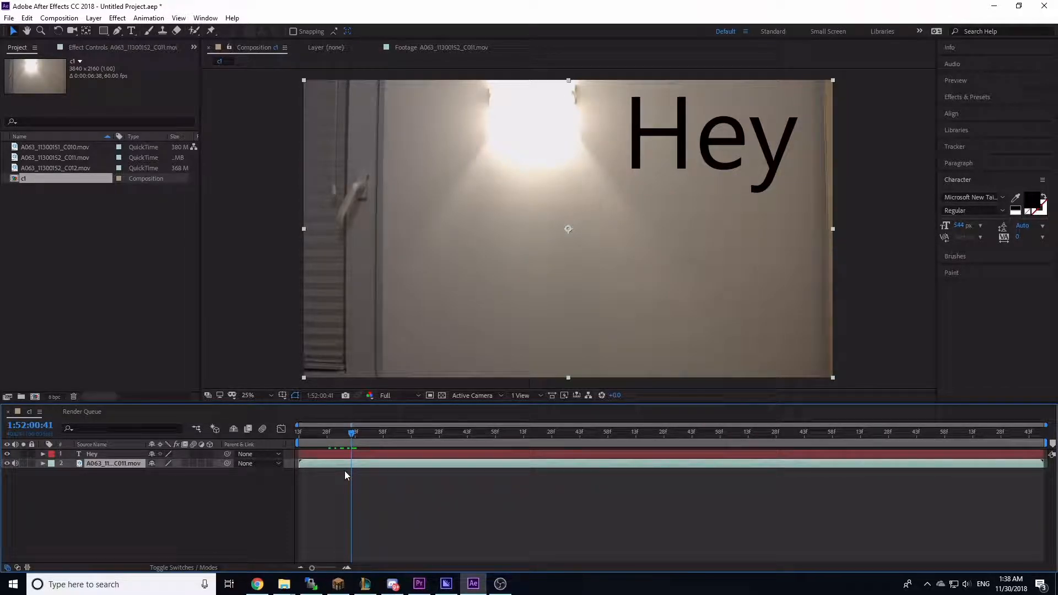
{"action": "key", "text": "ctrl+d"}
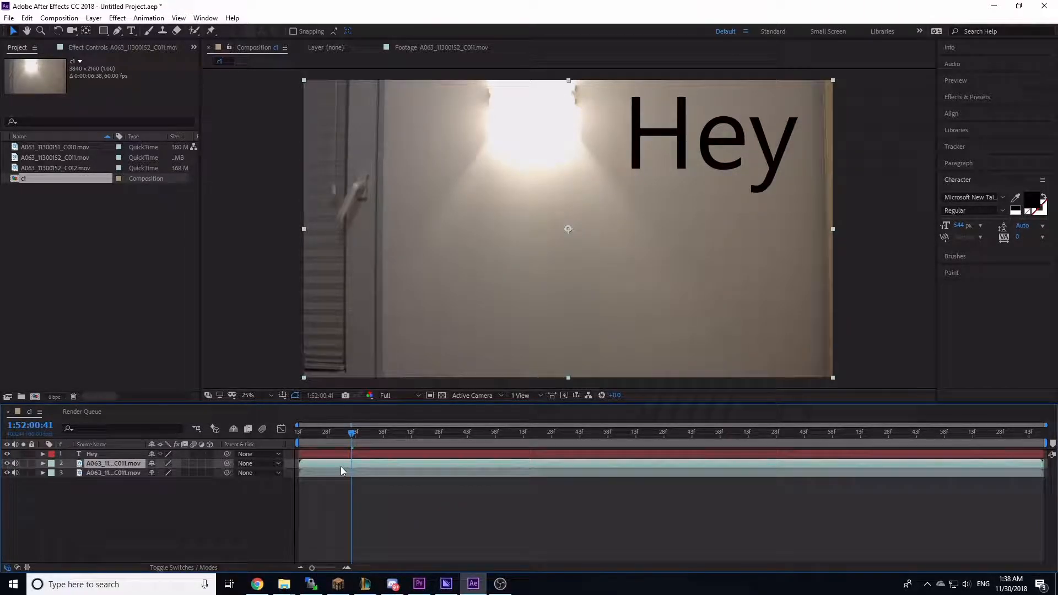
{"action": "key", "text": "ctrl+shift+d"}
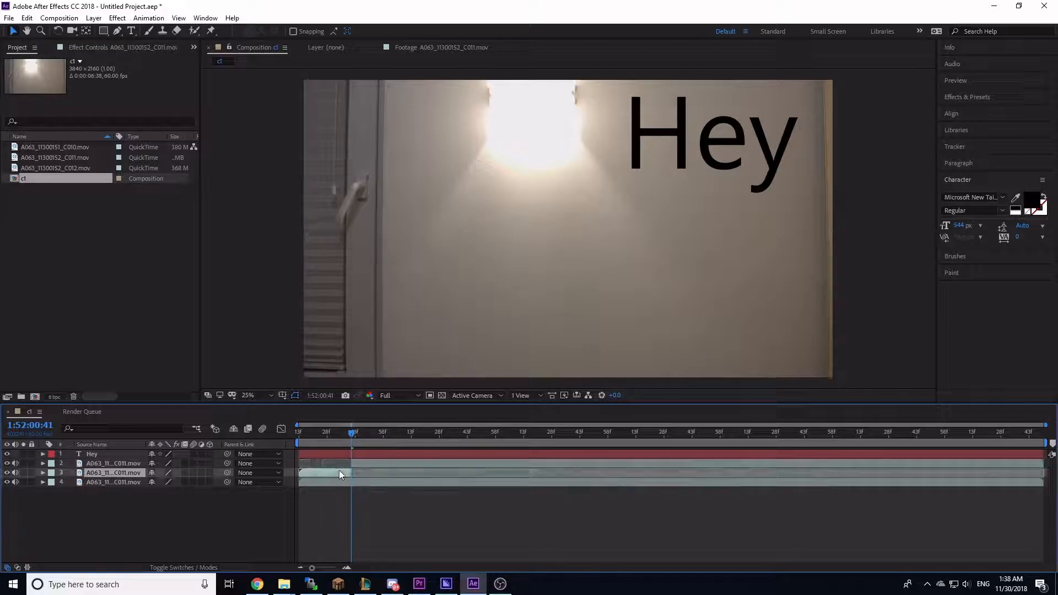
{"action": "key", "text": "Delete"}
{"action": "left_click", "coordinate": [360, 462]}
{"action": "key", "text": "Delete"}
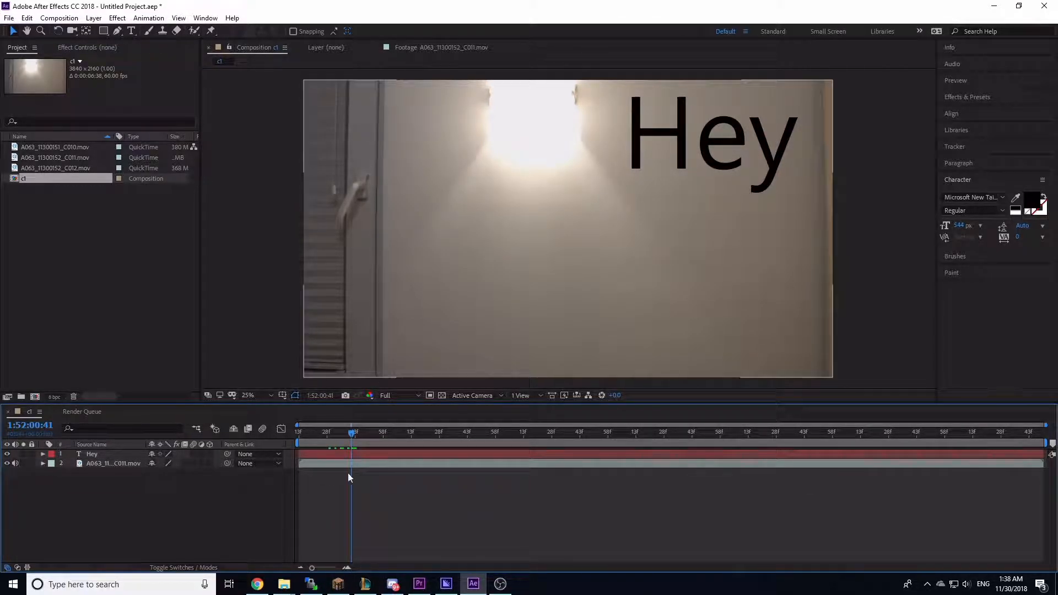
Step: Add the C010 clip as a new top layer in the composition and shift it earlier in time
{"action": "mouse_move", "coordinate": [353, 435]}
{"action": "left_mouse_down"}
{"action": "mouse_move", "coordinate": [362, 434]}
{"action": "mouse_move", "coordinate": [342, 437]}
{"action": "left_mouse_up"}
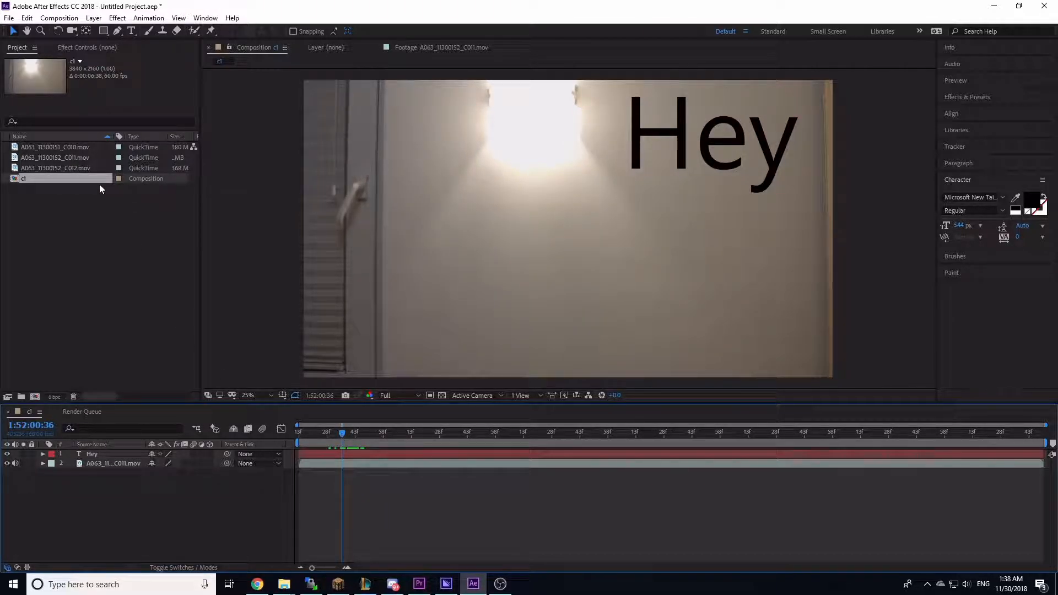
{"action": "left_click", "coordinate": [74, 148]}
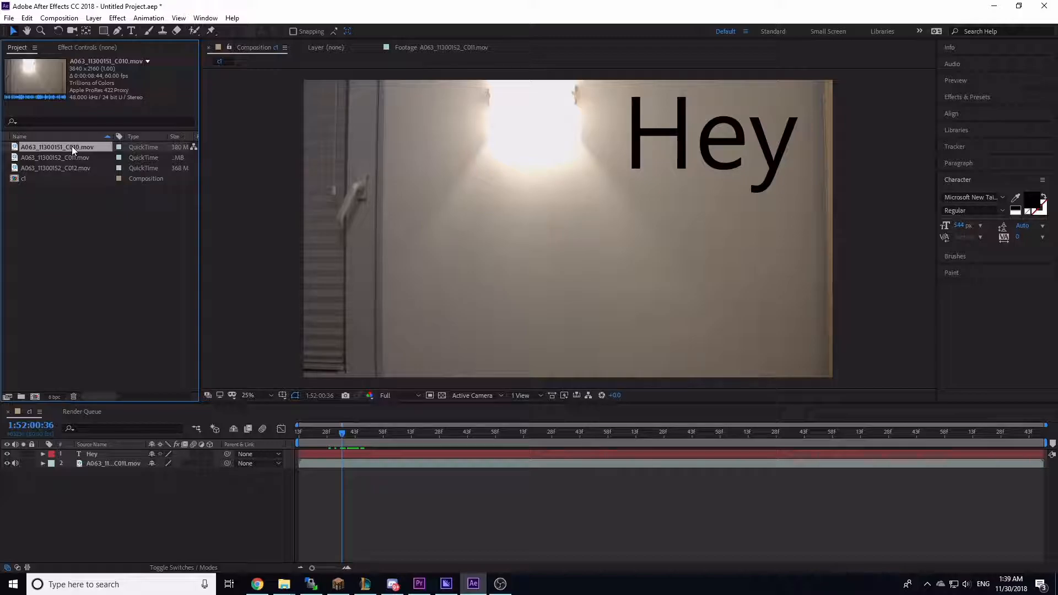
{"action": "left_click_drag", "start_coordinate": [65, 147], "coordinate": [113, 440]}
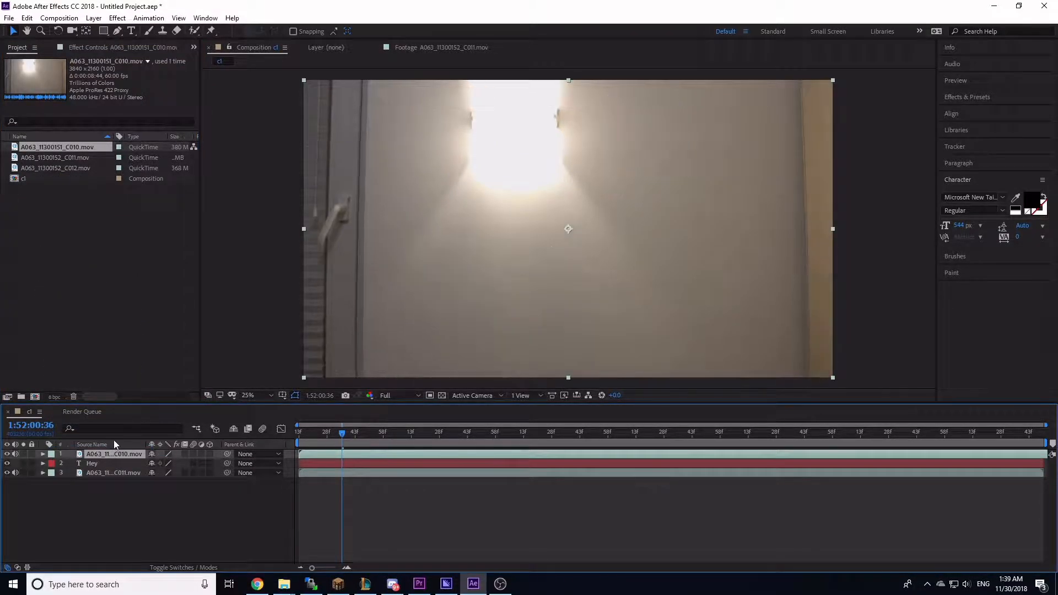
{"action": "left_click_drag", "start_coordinate": [471, 457], "coordinate": [385, 473]}
{"action": "left_click_drag", "start_coordinate": [305, 471], "coordinate": [135, 464]}
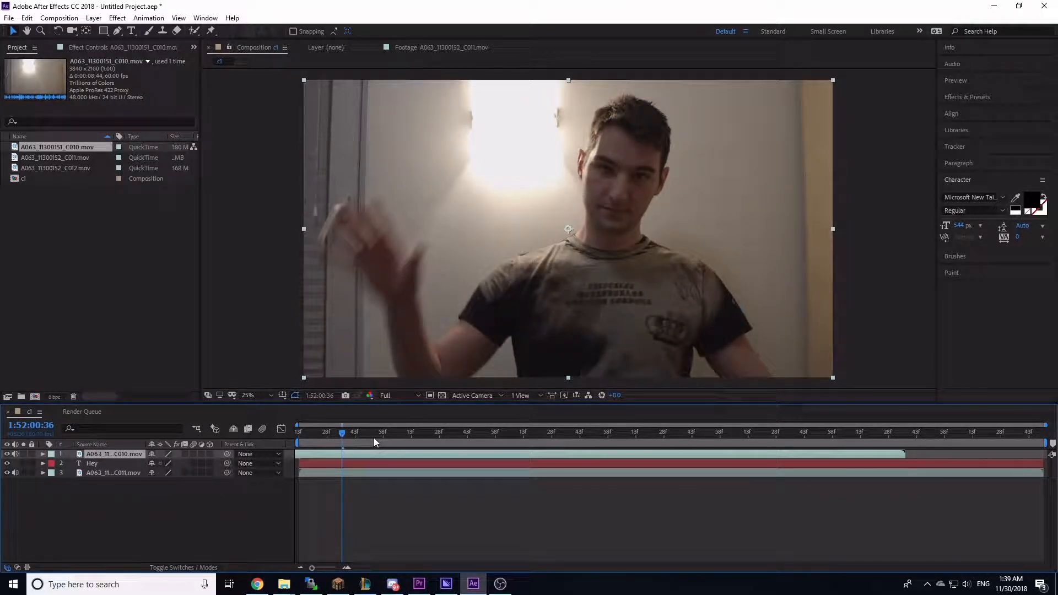
Step: Play the composition and turn off visibility of the top C010 clip layer
{"action": "key", "text": "space"}
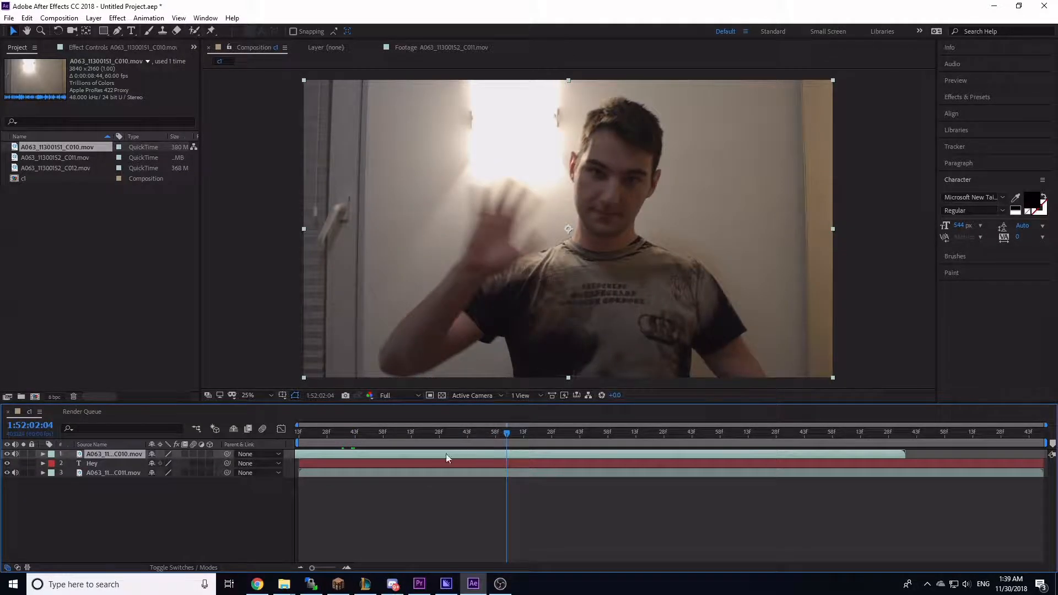
{"action": "left_click", "coordinate": [110, 494]}
{"action": "left_click", "coordinate": [110, 455]}
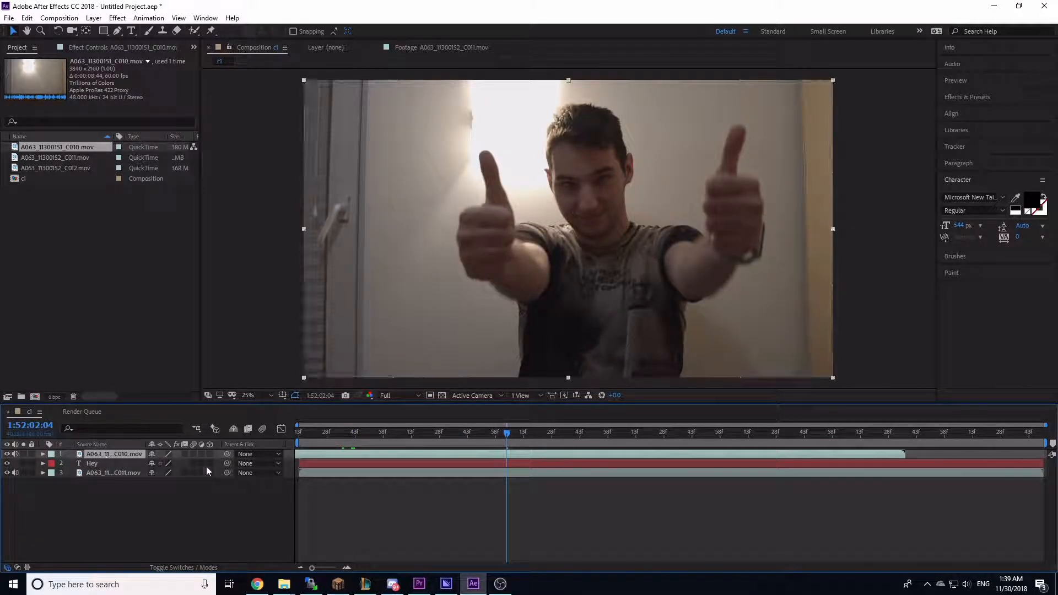
{"action": "left_click", "coordinate": [106, 471]}
{"action": "left_click", "coordinate": [121, 457]}
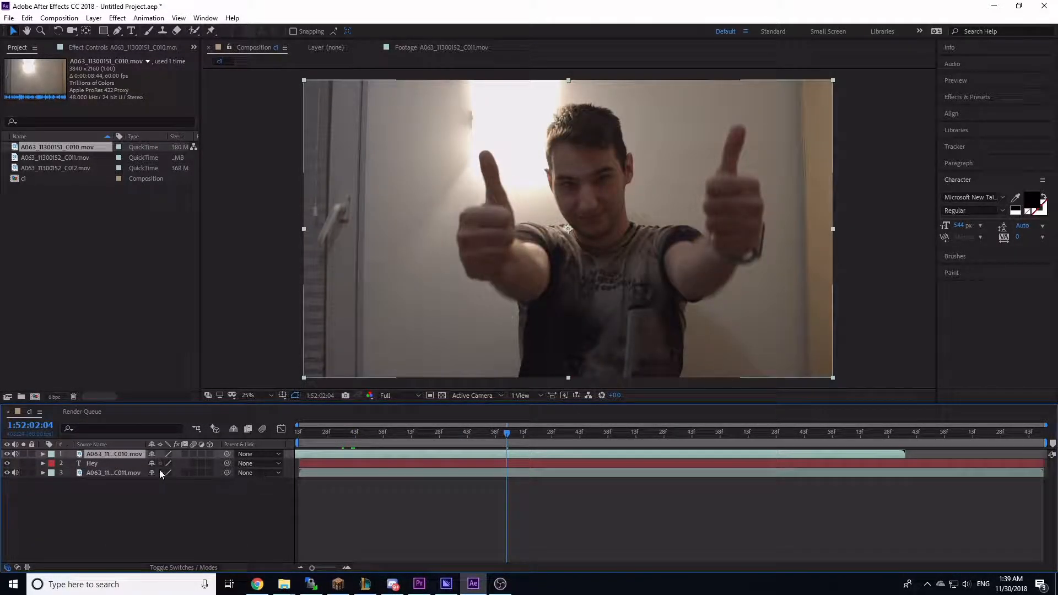
{"action": "left_click", "coordinate": [8, 454]}
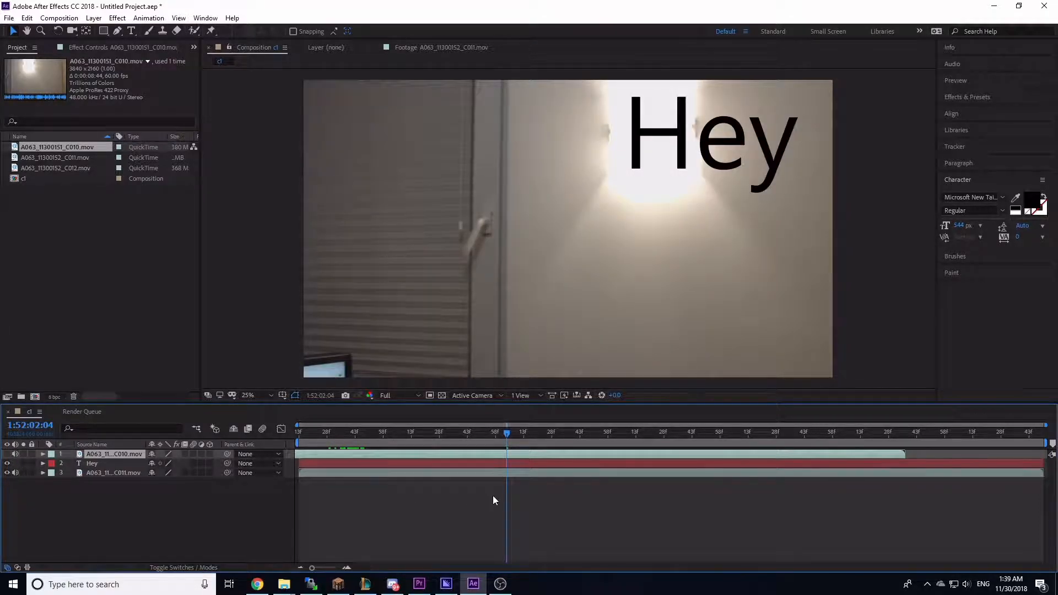
Step: Nudge the C011 clip slightly later in time and turn the top C010 layer's visibility back on
{"action": "mouse_move", "coordinate": [478, 472]}
{"action": "left_mouse_down"}
{"action": "mouse_move", "coordinate": [349, 473]}
{"action": "mouse_move", "coordinate": [485, 473]}
{"action": "left_mouse_up"}
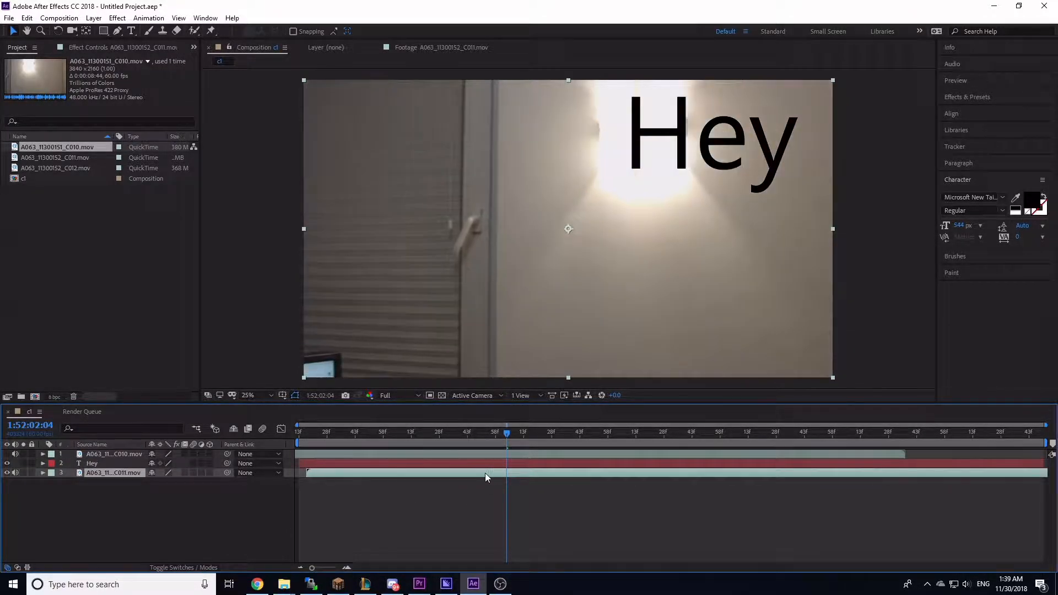
{"action": "left_click", "coordinate": [7, 454]}
{"action": "left_click", "coordinate": [98, 445]}
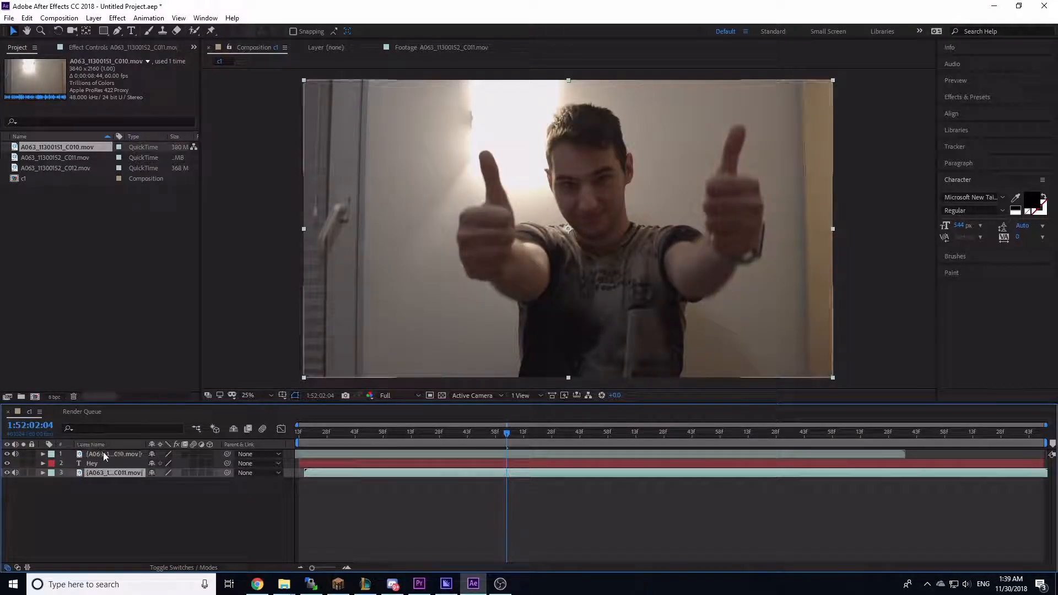
Step: Draw a closed polygon mask with the Pen tool around the person on the C010 layer
{"action": "left_click", "coordinate": [105, 454]}
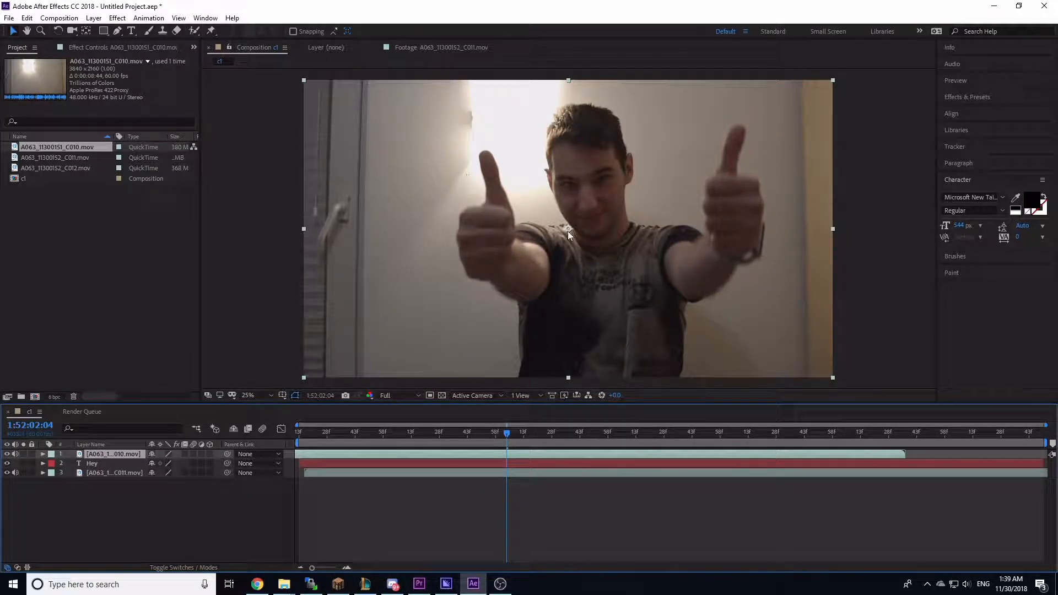
{"action": "key", "text": "comma"}
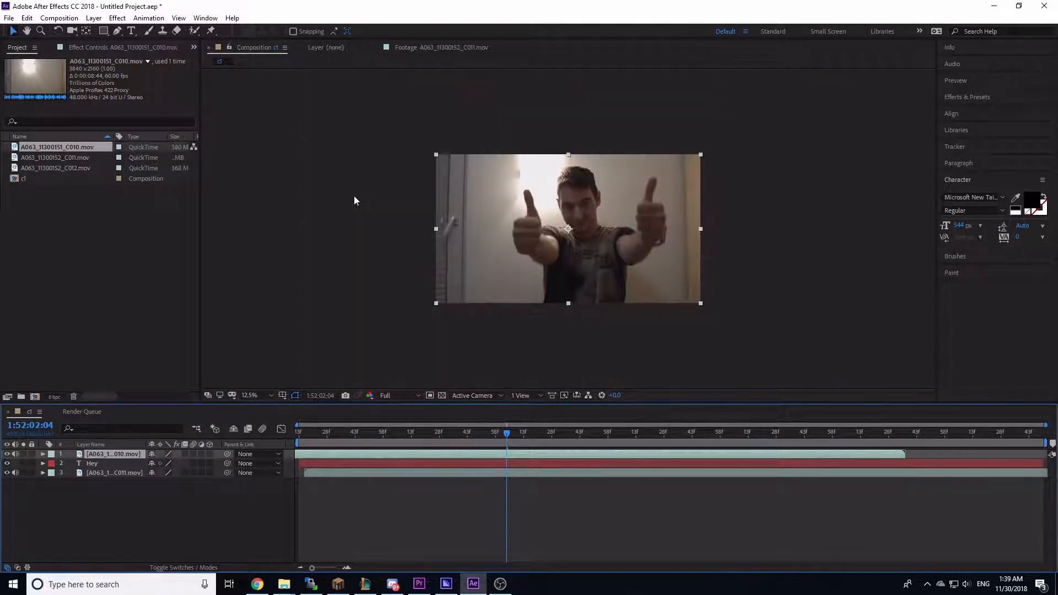
{"action": "left_click", "coordinate": [117, 32]}
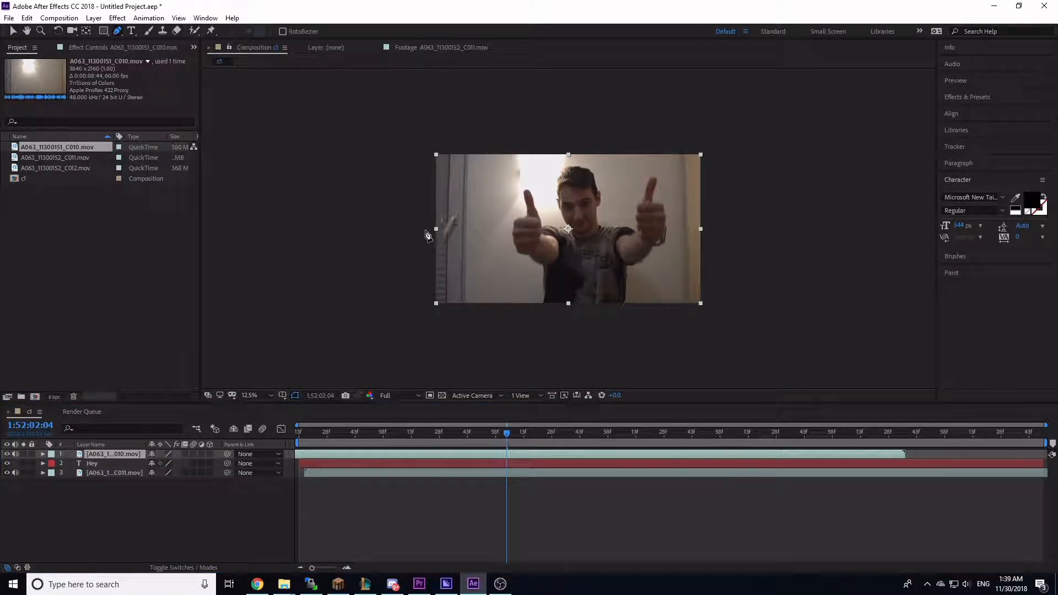
{"action": "key", "text": "period"}
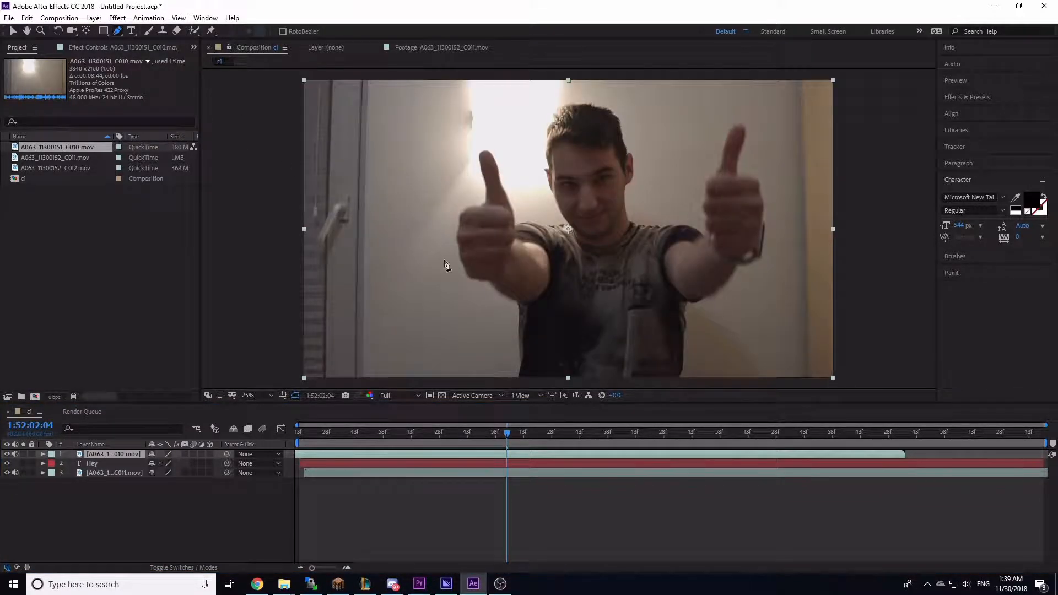
{"action": "left_click", "coordinate": [390, 384]}
{"action": "left_click", "coordinate": [398, 225]}
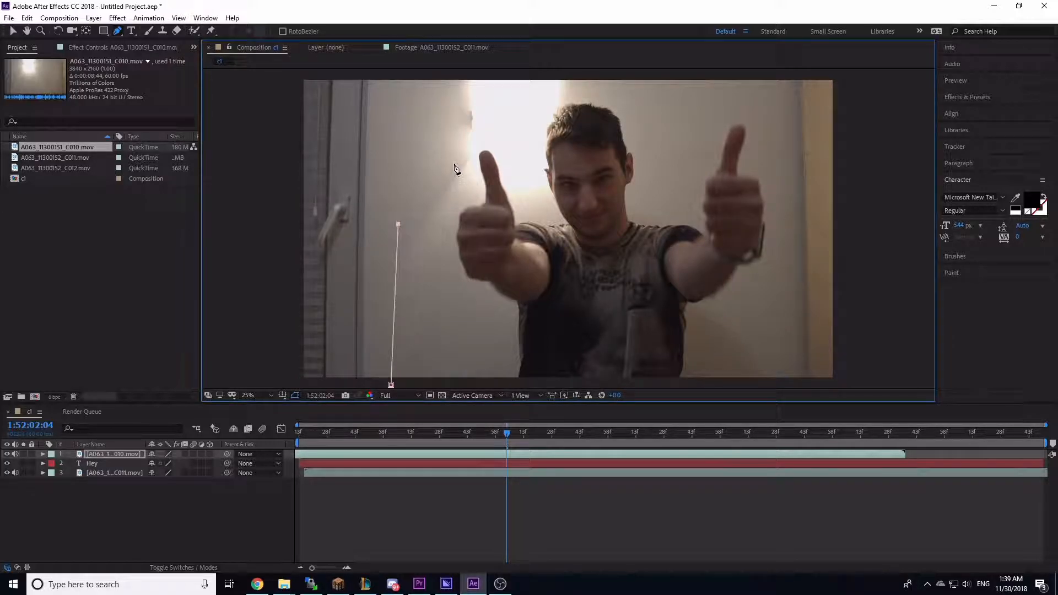
{"action": "left_click", "coordinate": [457, 120]}
{"action": "left_click", "coordinate": [769, 99]}
{"action": "left_click", "coordinate": [782, 265]}
{"action": "left_click", "coordinate": [771, 384]}
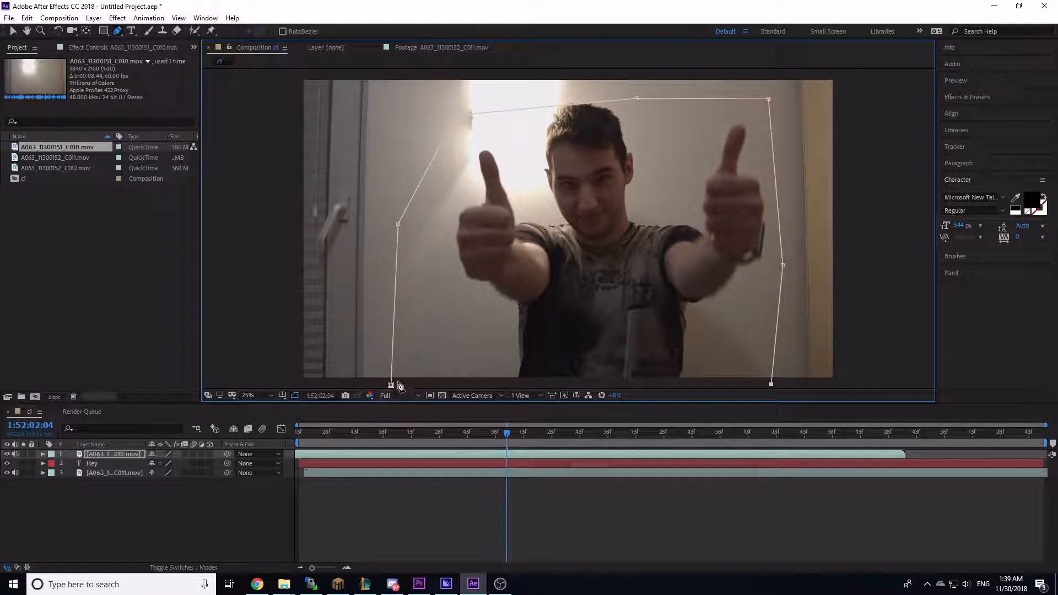
{"action": "left_click", "coordinate": [390, 385]}
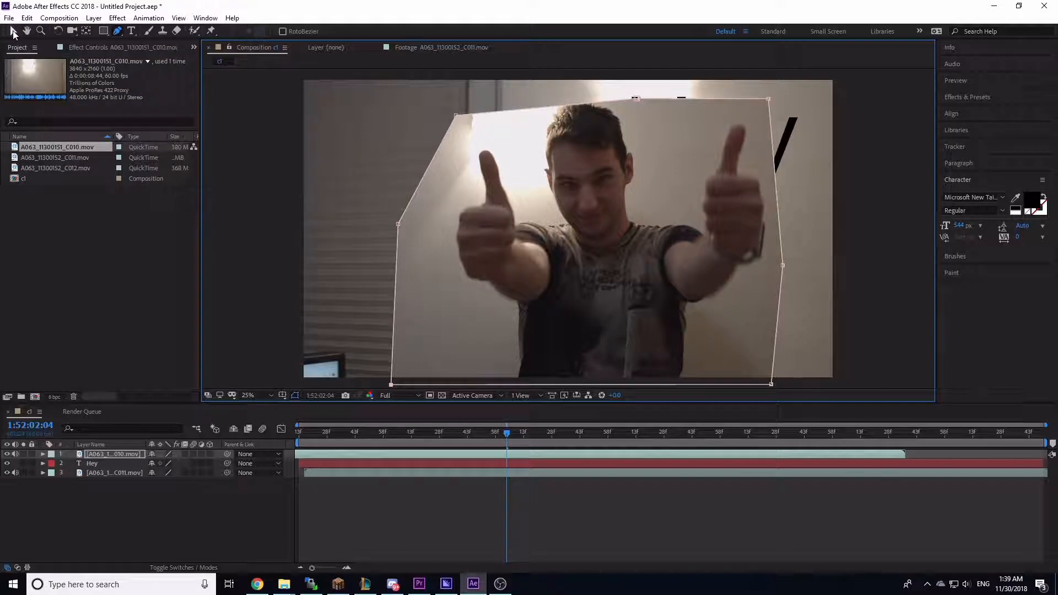
Step: Move the mask's upper-left point further up and to the right
{"action": "left_click", "coordinate": [13, 32]}
{"action": "left_click_drag", "start_coordinate": [457, 120], "coordinate": [505, 94]}
{"action": "left_click", "coordinate": [475, 453]}
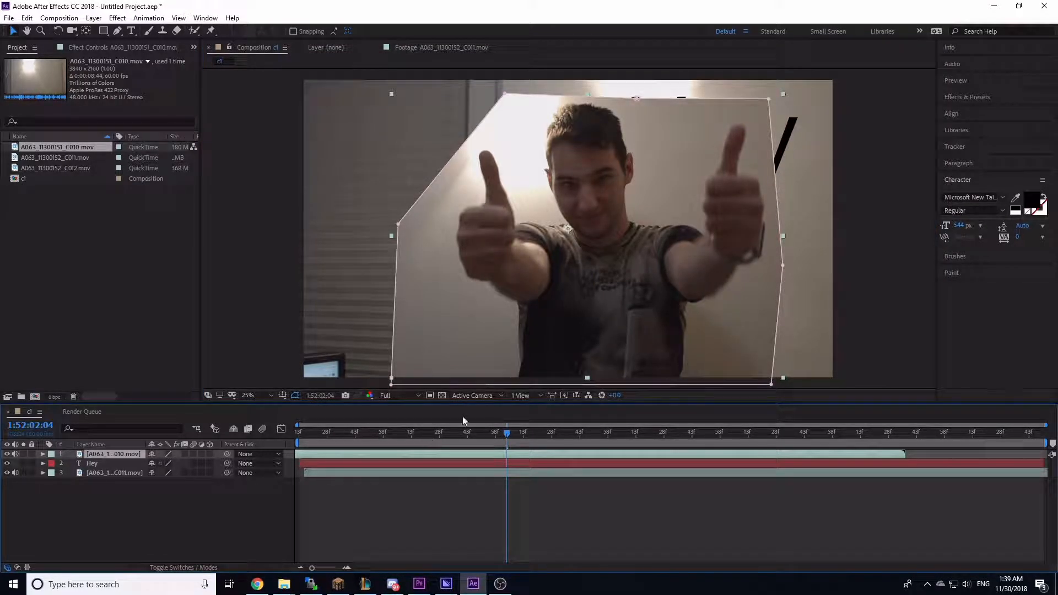
{"action": "left_click", "coordinate": [333, 472]}
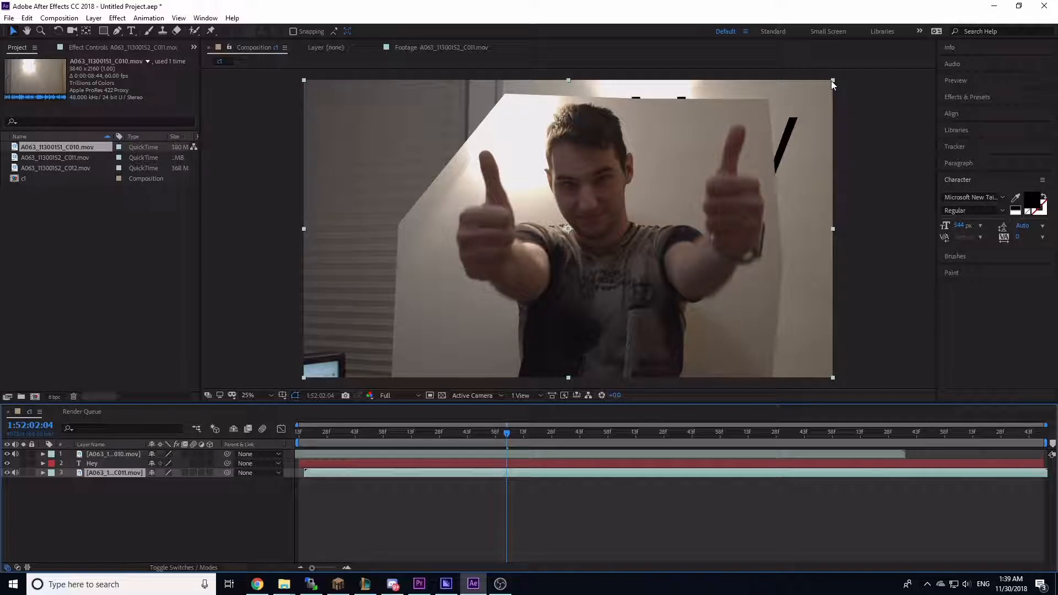
{"action": "left_click_drag", "start_coordinate": [831, 81], "coordinate": [820, 94]}
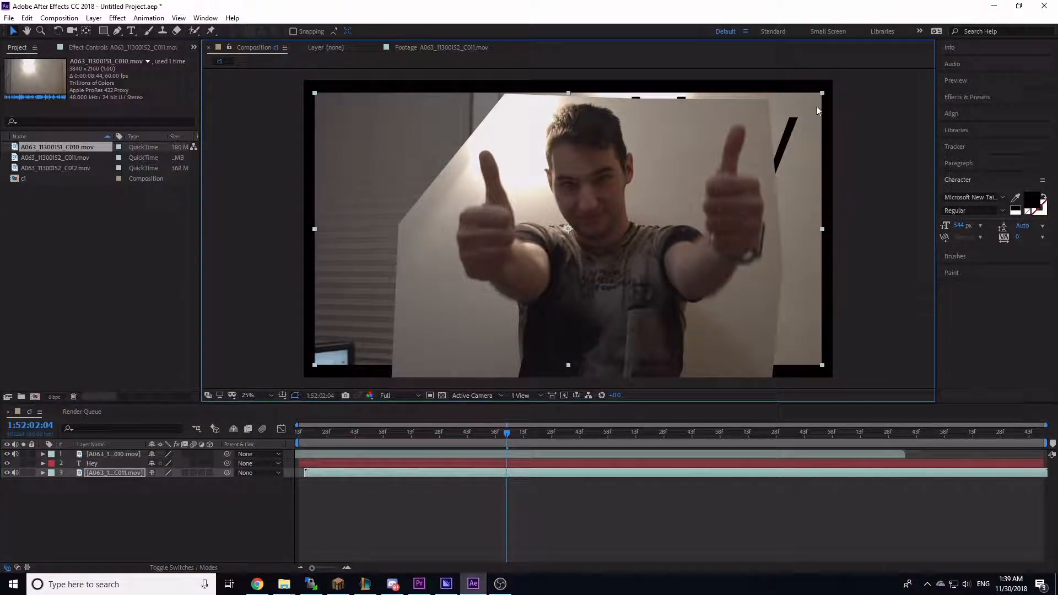
{"action": "key", "text": "ctrl+z"}
Step: Scale the masked C010 layer down and move it to the lower right of the frame
{"action": "left_click", "coordinate": [592, 454]}
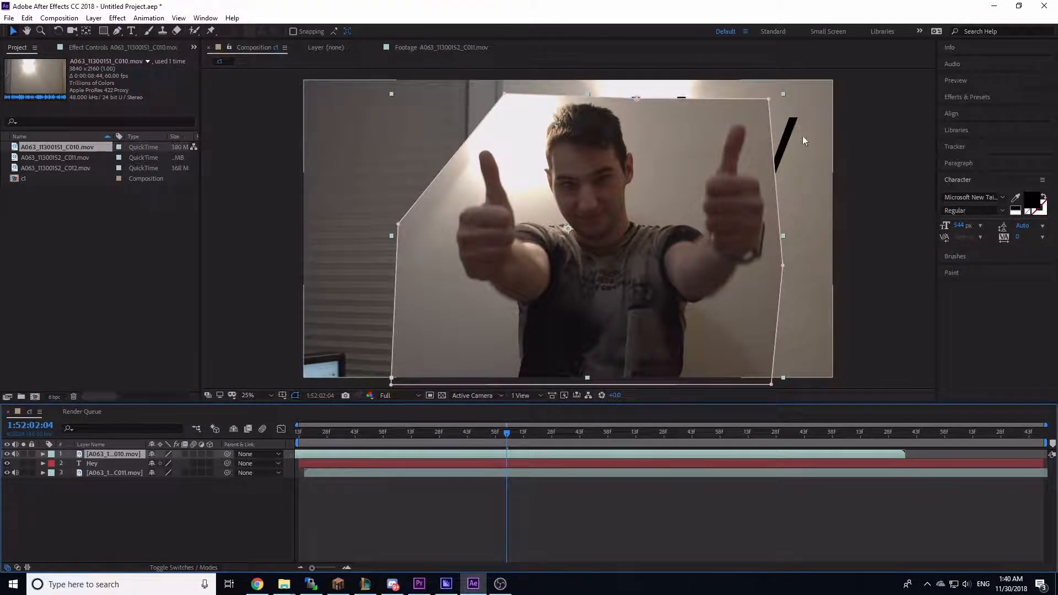
{"action": "left_click_drag", "start_coordinate": [782, 94], "coordinate": [738, 157]}
{"action": "left_click_drag", "start_coordinate": [631, 262], "coordinate": [758, 312]}
{"action": "left_click", "coordinate": [864, 288]}
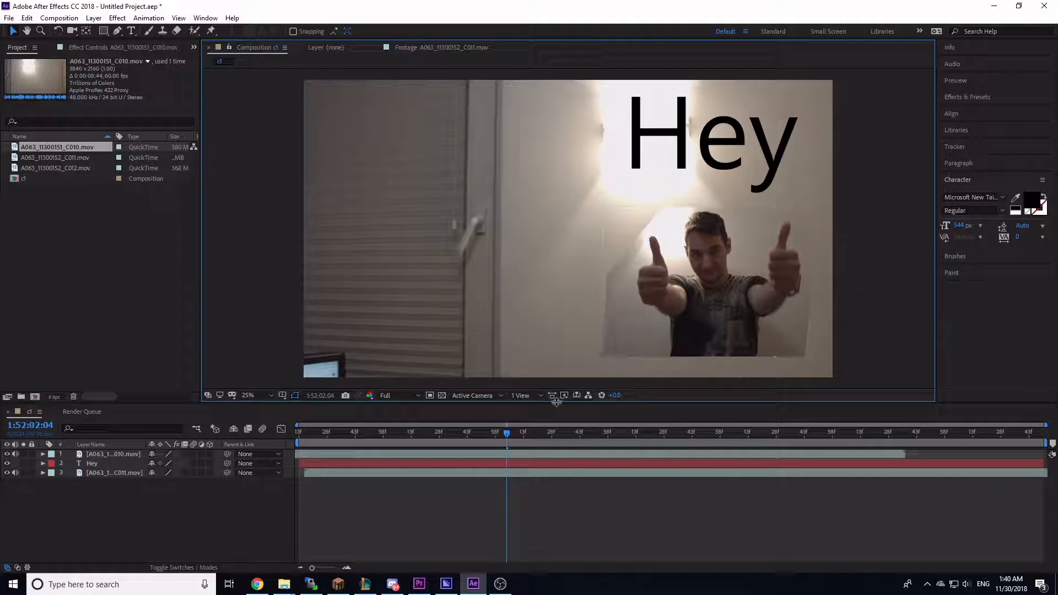
Step: Expand the C010 layer's Mask 1 properties and add a Mask Path keyframe at 1:52:01:09
{"action": "mouse_move", "coordinate": [502, 435]}
{"action": "left_mouse_down"}
{"action": "mouse_move", "coordinate": [632, 433]}
{"action": "mouse_move", "coordinate": [529, 434]}
{"action": "left_mouse_up"}
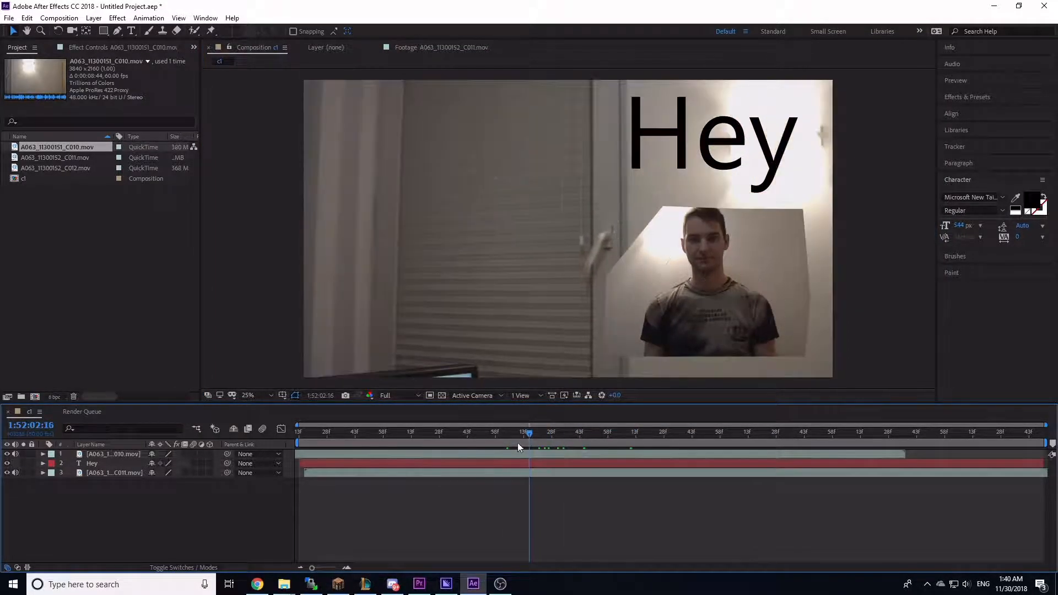
{"action": "left_click", "coordinate": [127, 454]}
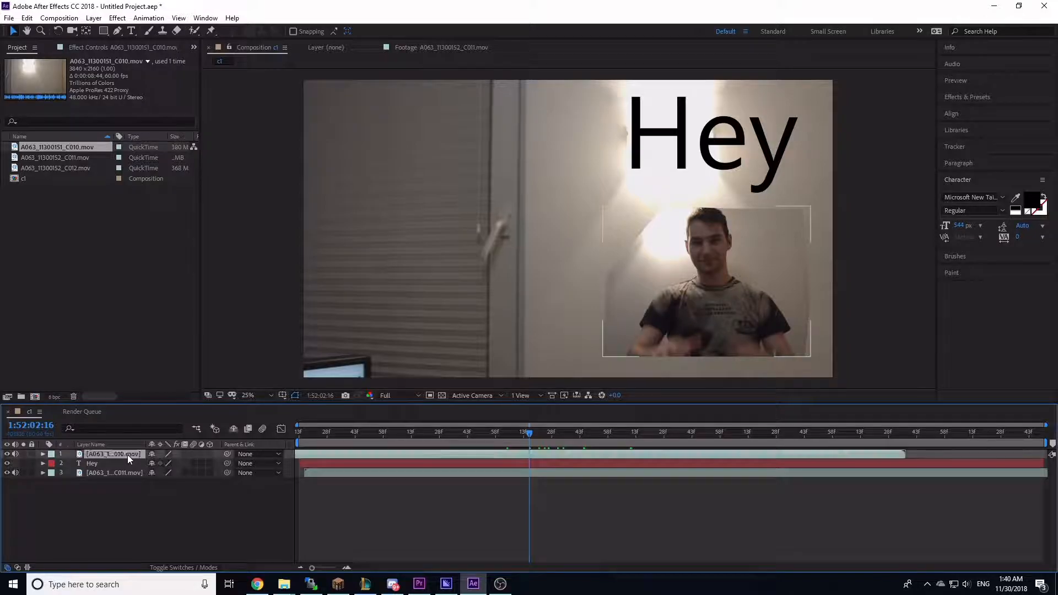
{"action": "left_click", "coordinate": [43, 454]}
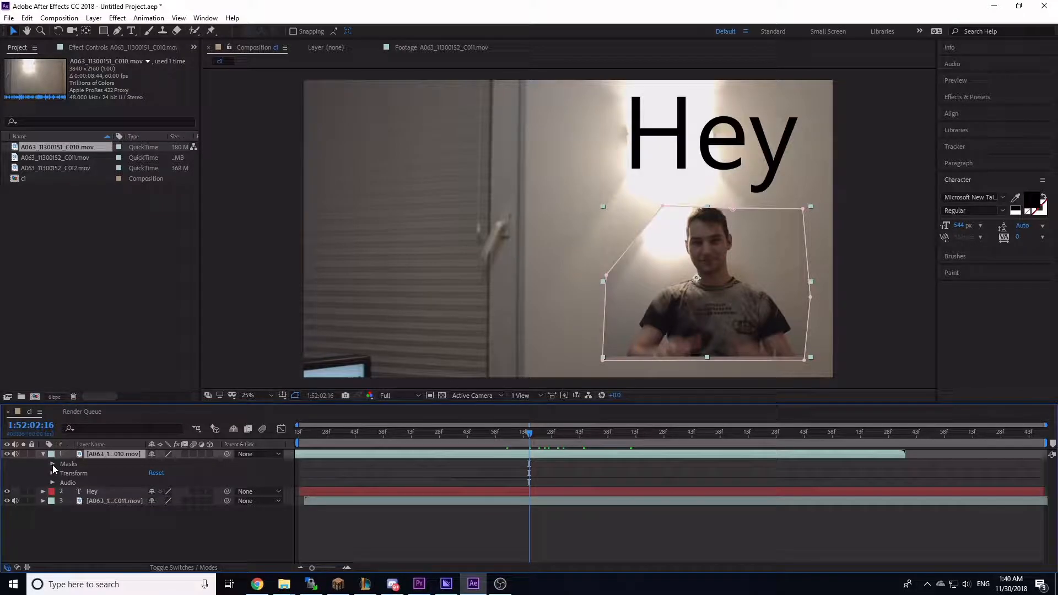
{"action": "left_click", "coordinate": [52, 464]}
{"action": "left_click", "coordinate": [62, 474]}
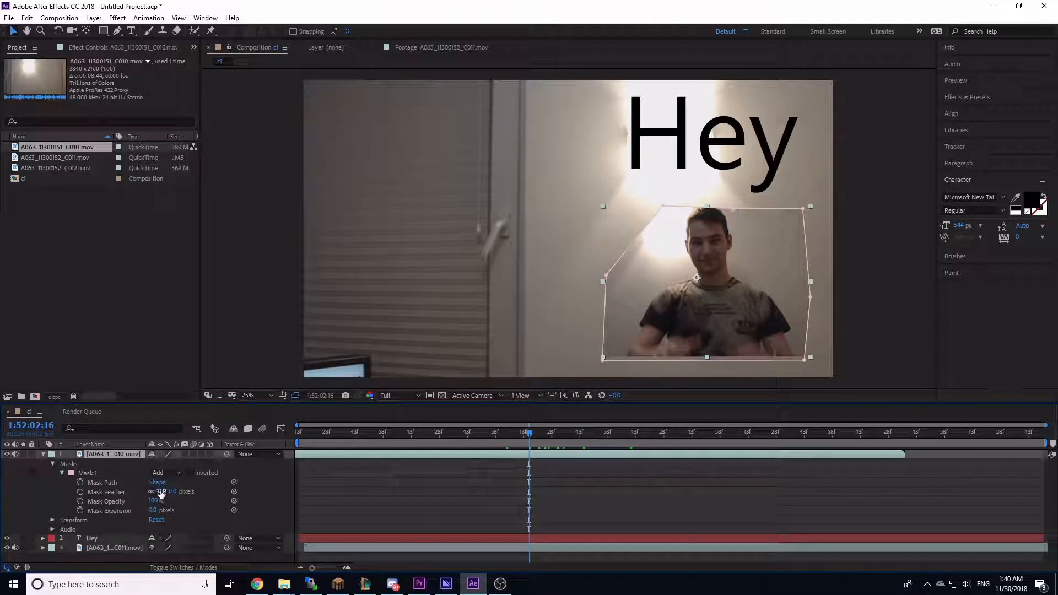
{"action": "left_click", "coordinate": [103, 483]}
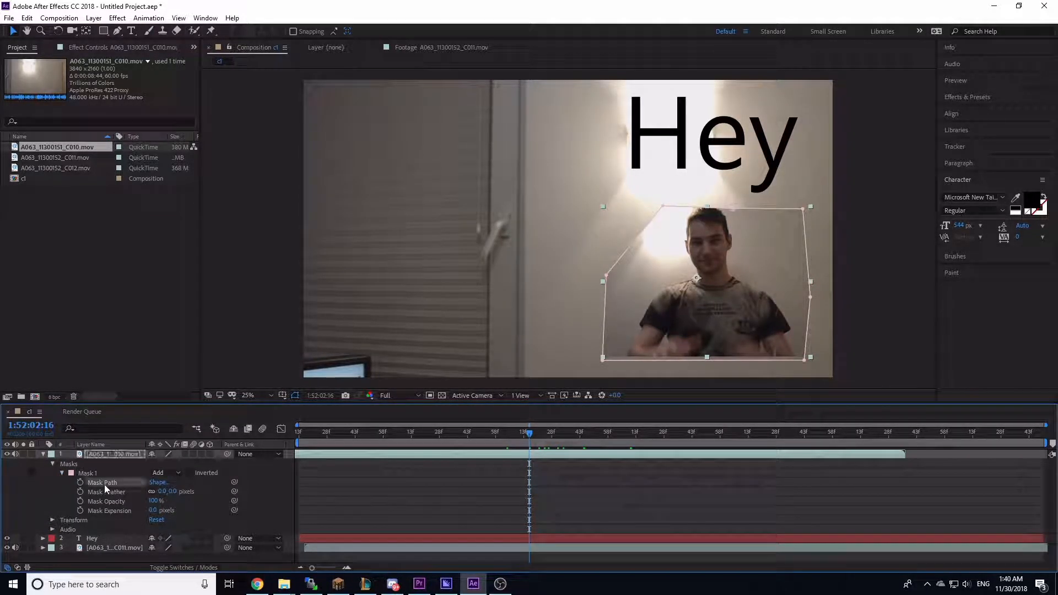
{"action": "left_click_drag", "start_coordinate": [425, 435], "coordinate": [403, 439]}
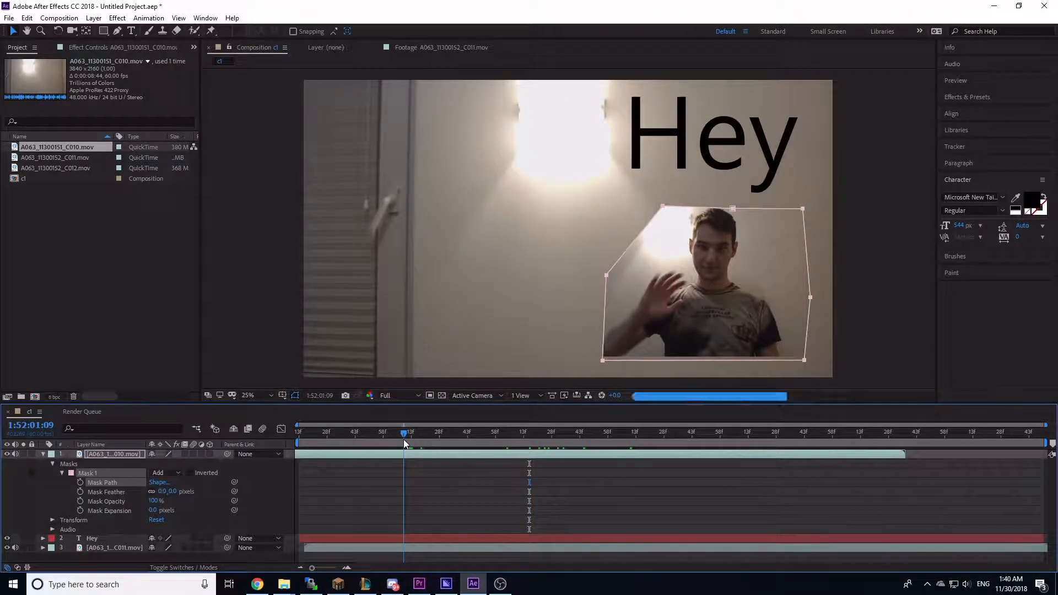
{"action": "left_click", "coordinate": [81, 481]}
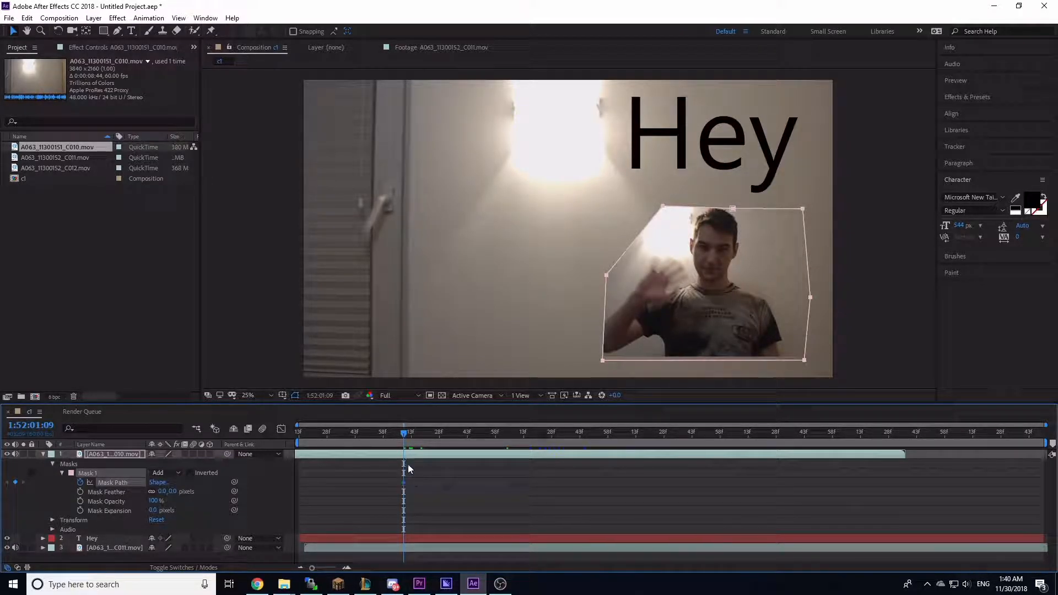
Step: At 1:52:01:24, reshape the mask by moving its top and left points outward around the person
{"action": "left_click_drag", "start_coordinate": [404, 437], "coordinate": [431, 433]}
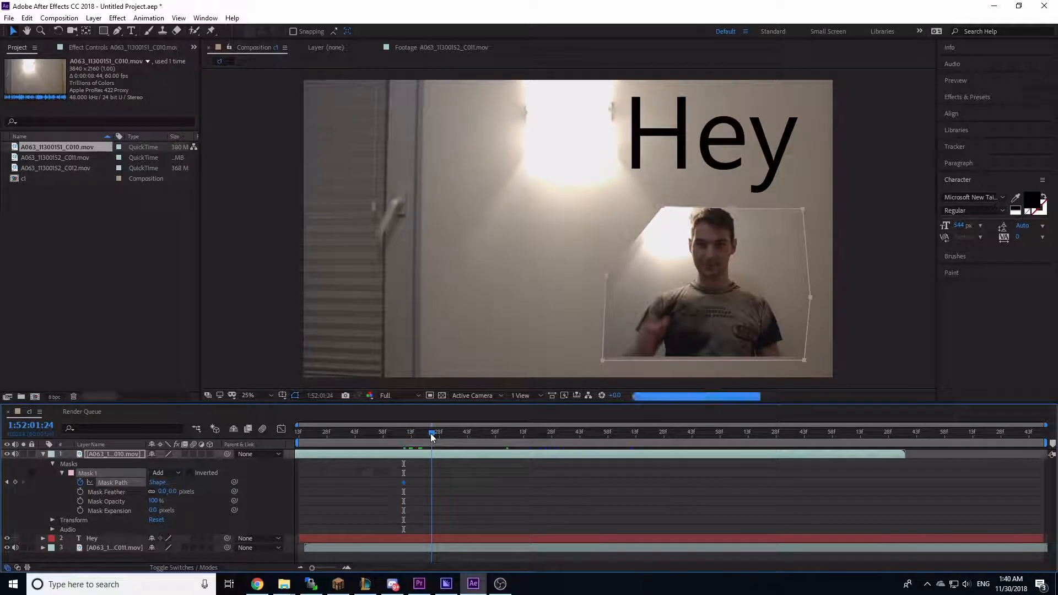
{"action": "double_click", "coordinate": [755, 259]}
{"action": "left_click_drag", "start_coordinate": [733, 196], "coordinate": [733, 170]}
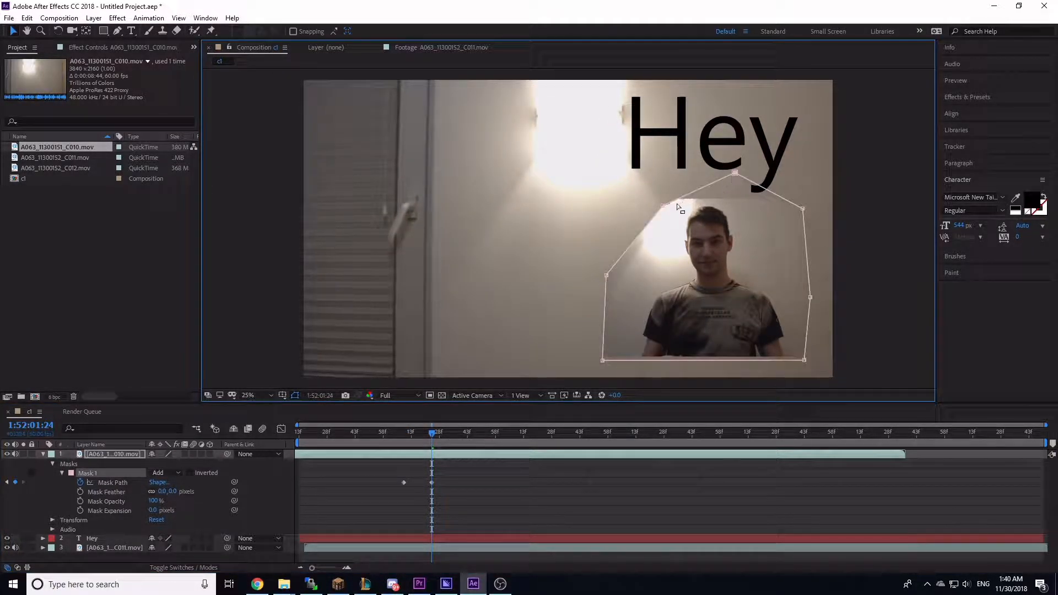
{"action": "left_click_drag", "start_coordinate": [660, 210], "coordinate": [626, 198]}
{"action": "left_click_drag", "start_coordinate": [734, 173], "coordinate": [719, 207]}
{"action": "left_click_drag", "start_coordinate": [626, 196], "coordinate": [606, 208]}
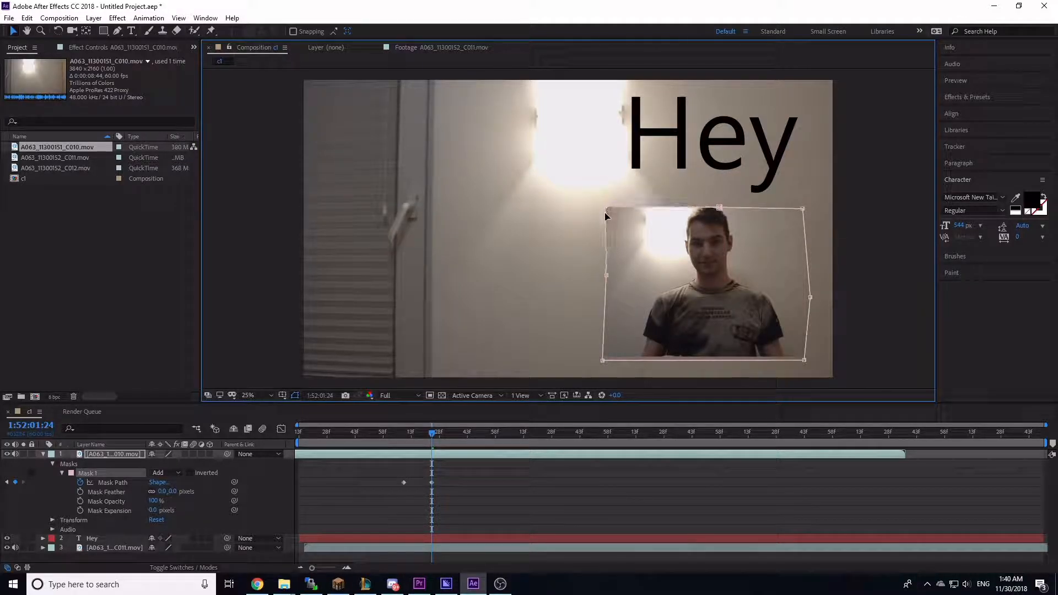
{"action": "left_click_drag", "start_coordinate": [606, 275], "coordinate": [579, 277]}
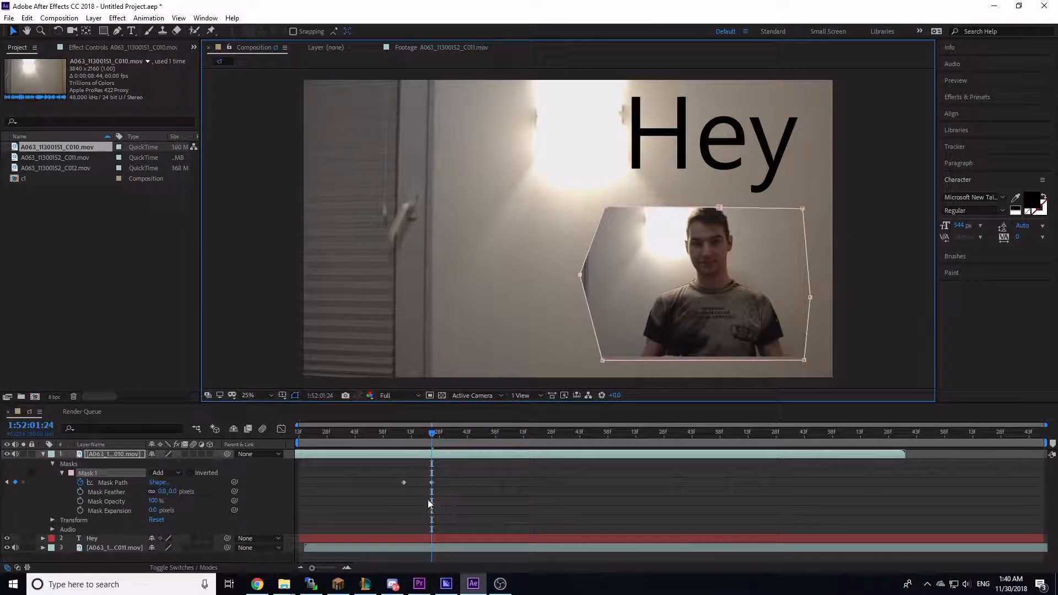
{"action": "left_click", "coordinate": [432, 483]}
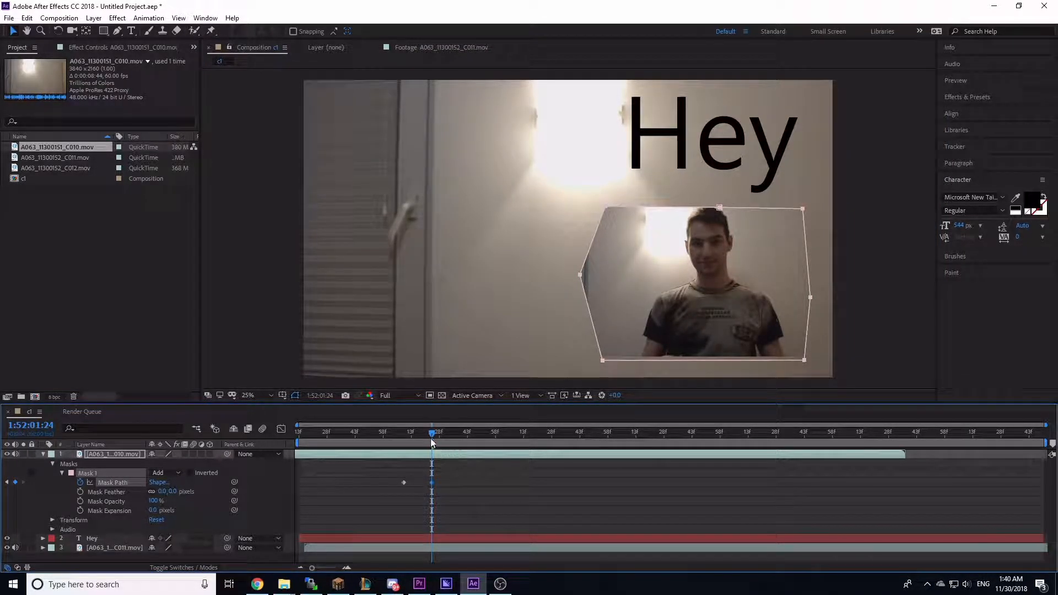
Step: At 1:52:01:30, set the mask feather to 65 pixels and adjust a mask point
{"action": "left_click_drag", "start_coordinate": [436, 434], "coordinate": [444, 462]}
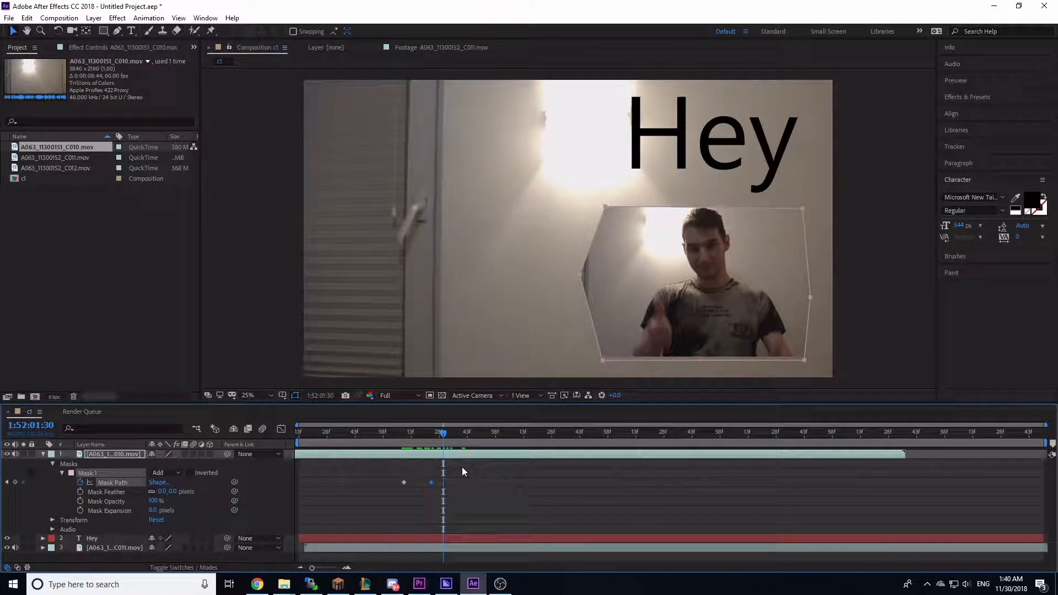
{"action": "left_click", "coordinate": [117, 491]}
{"action": "scroll", "coordinate": [583, 371], "scroll_direction": "up", "scroll_amount": 4}
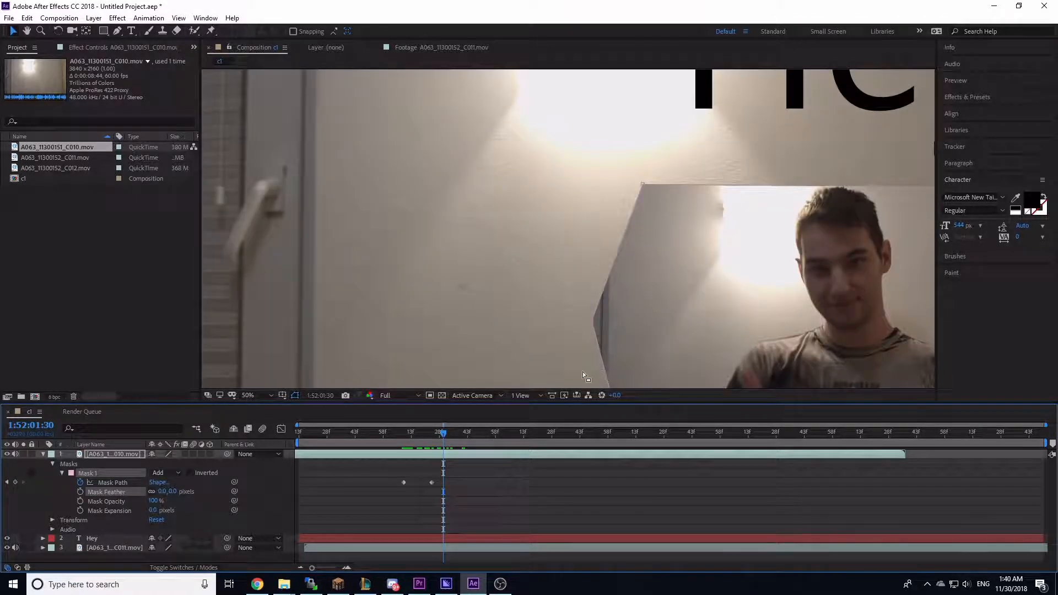
{"action": "left_click_drag", "start_coordinate": [162, 493], "coordinate": [198, 493]}
{"action": "left_click_drag", "start_coordinate": [718, 141], "coordinate": [740, 174]}
Step: Set the mask expansion to -5 pixels
{"action": "scroll", "coordinate": [753, 197], "scroll_direction": "down", "scroll_amount": 4}
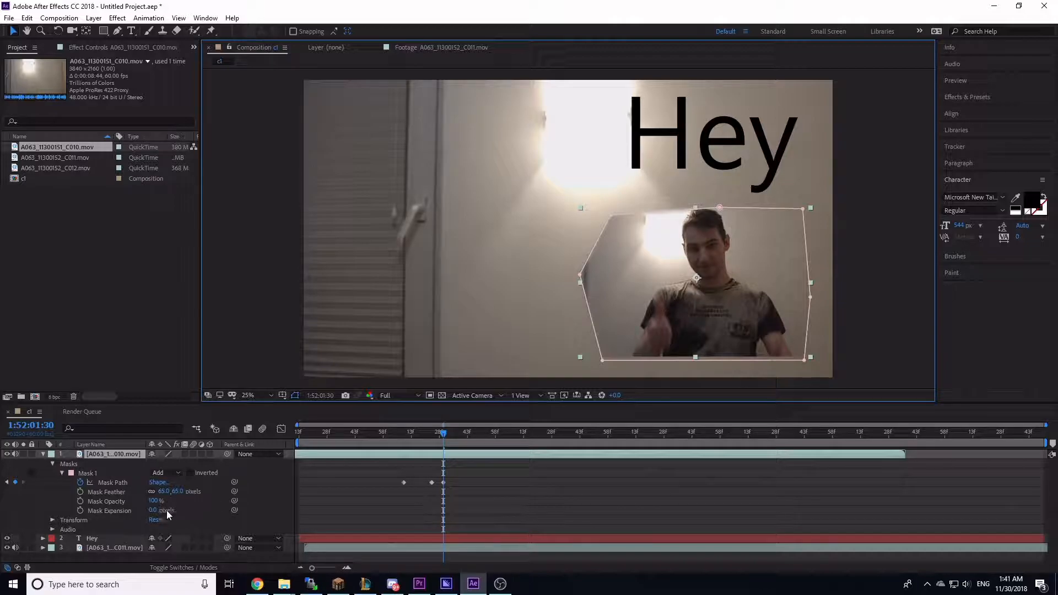
{"action": "mouse_move", "coordinate": [153, 500]}
{"action": "left_mouse_down"}
{"action": "mouse_move", "coordinate": [121, 503]}
{"action": "mouse_move", "coordinate": [178, 495]}
{"action": "mouse_move", "coordinate": [188, 509]}
{"action": "mouse_move", "coordinate": [260, 507]}
{"action": "mouse_move", "coordinate": [164, 512]}
{"action": "left_mouse_up"}
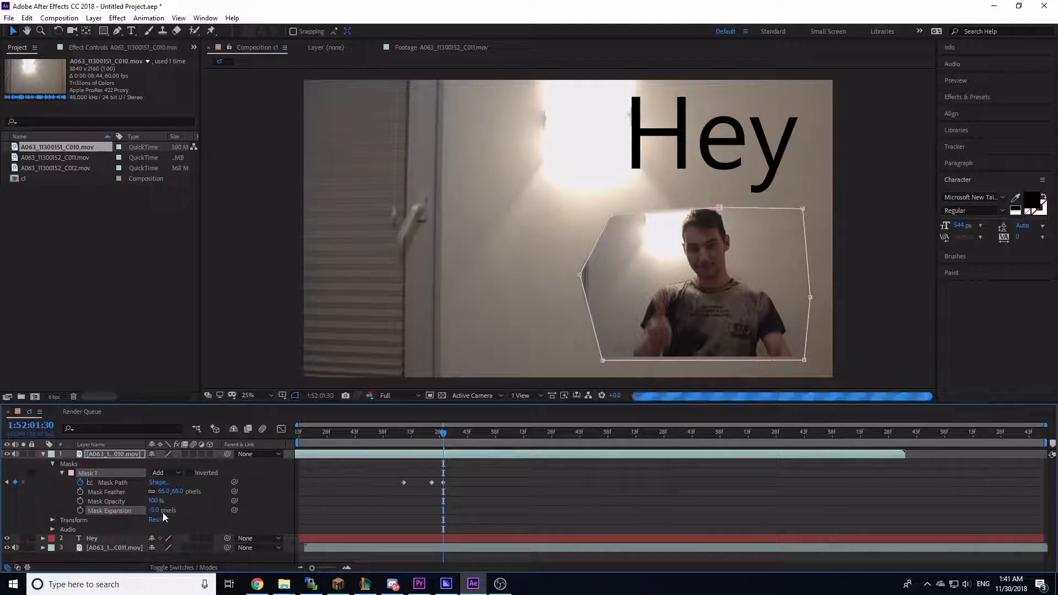
Step: Open the C010 layer's Transform properties and add a Position keyframe at 1:52:01:30
{"action": "left_click", "coordinate": [53, 464]}
{"action": "left_click", "coordinate": [52, 474]}
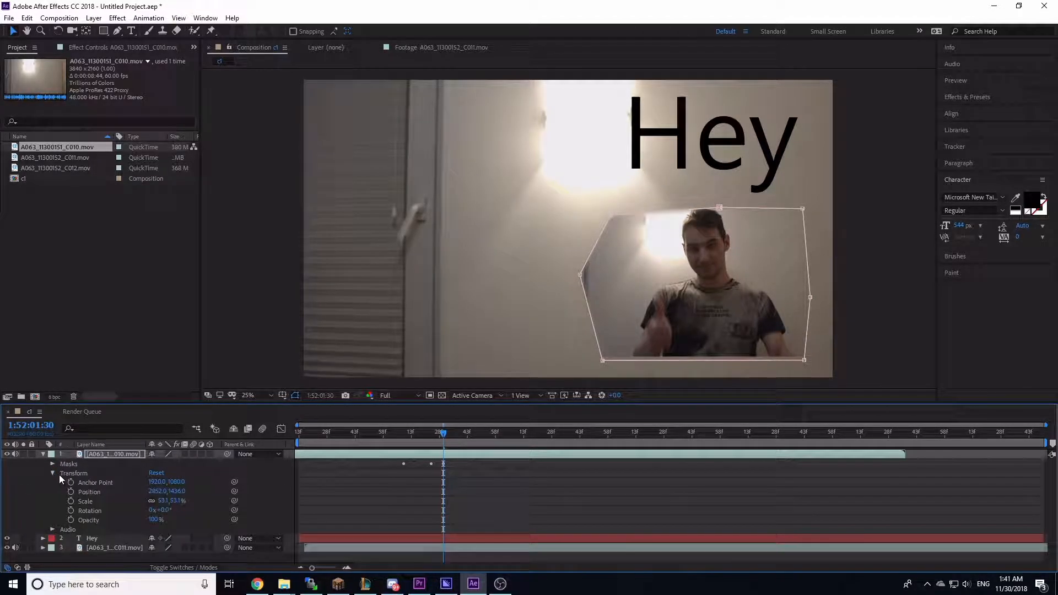
{"action": "left_click", "coordinate": [71, 490]}
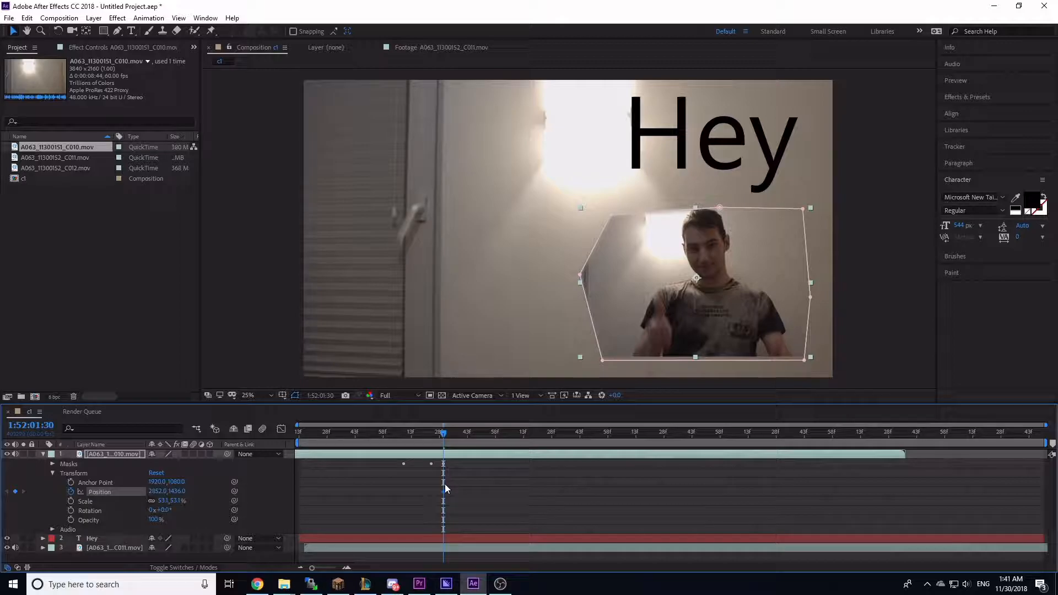
{"action": "left_click_drag", "start_coordinate": [444, 433], "coordinate": [523, 435]}
{"action": "left_click_drag", "start_coordinate": [653, 310], "coordinate": [309, 282]}
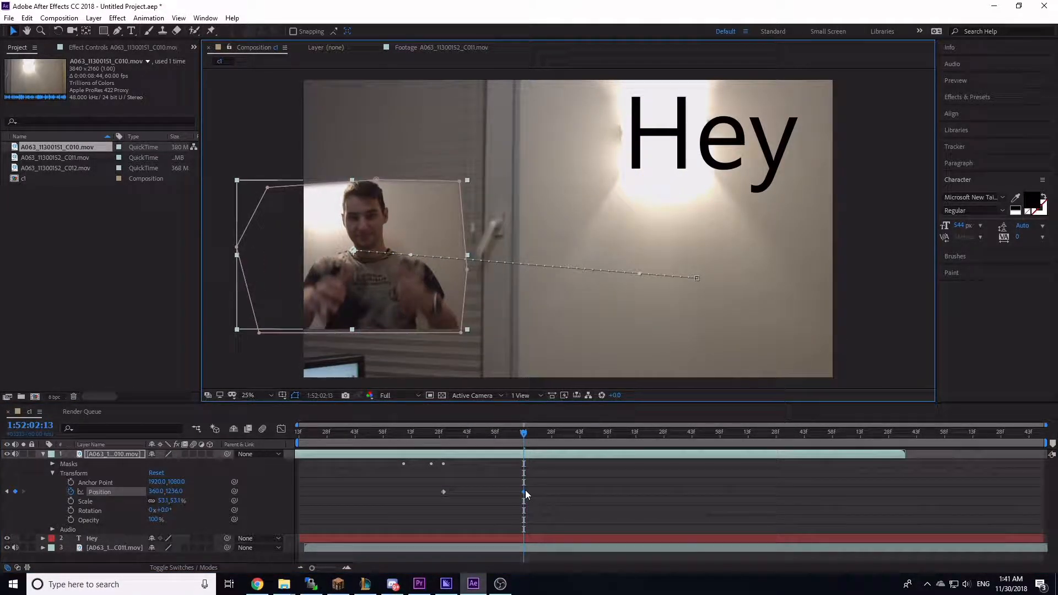
{"action": "left_click_drag", "start_coordinate": [517, 434], "coordinate": [455, 438]}
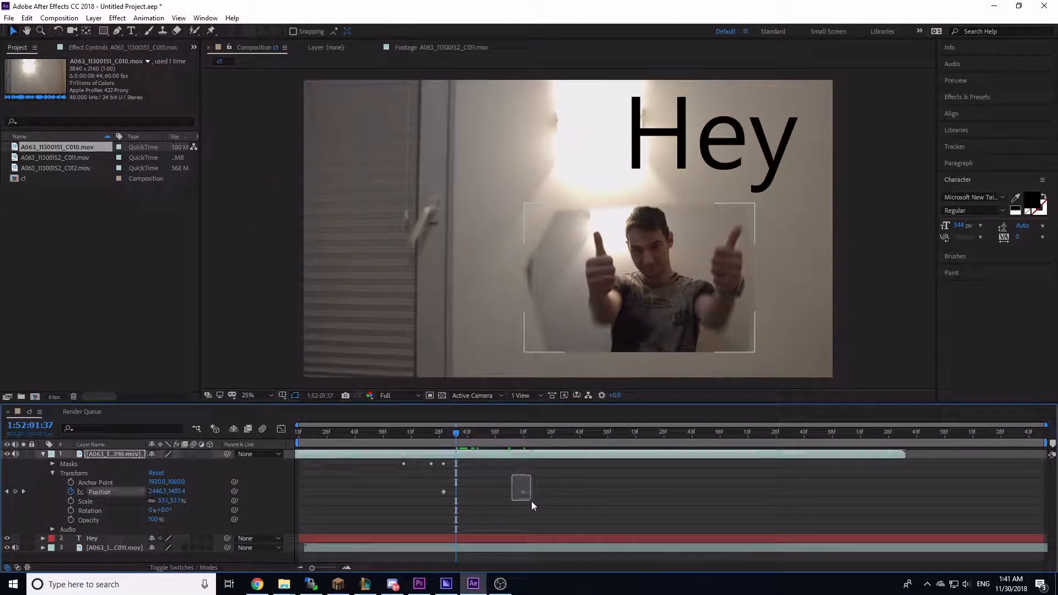
{"action": "right_click", "coordinate": [523, 491]}
{"action": "left_click", "coordinate": [546, 500]}
{"action": "left_click_drag", "start_coordinate": [546, 500], "coordinate": [519, 491]}
{"action": "key", "text": "Delete"}
Step: At 1:52:02:13, move the C010 layer left toward the frame's centre and shift that Position keyframe earlier
{"action": "left_click", "coordinate": [528, 436]}
{"action": "left_click_drag", "start_coordinate": [664, 309], "coordinate": [474, 282]}
{"action": "left_click_drag", "start_coordinate": [528, 492], "coordinate": [468, 493]}
Step: Scrub the timeline to review the layer's motion and collapse its properties
{"action": "left_click", "coordinate": [442, 433]}
{"action": "left_click_drag", "start_coordinate": [443, 436], "coordinate": [472, 444]}
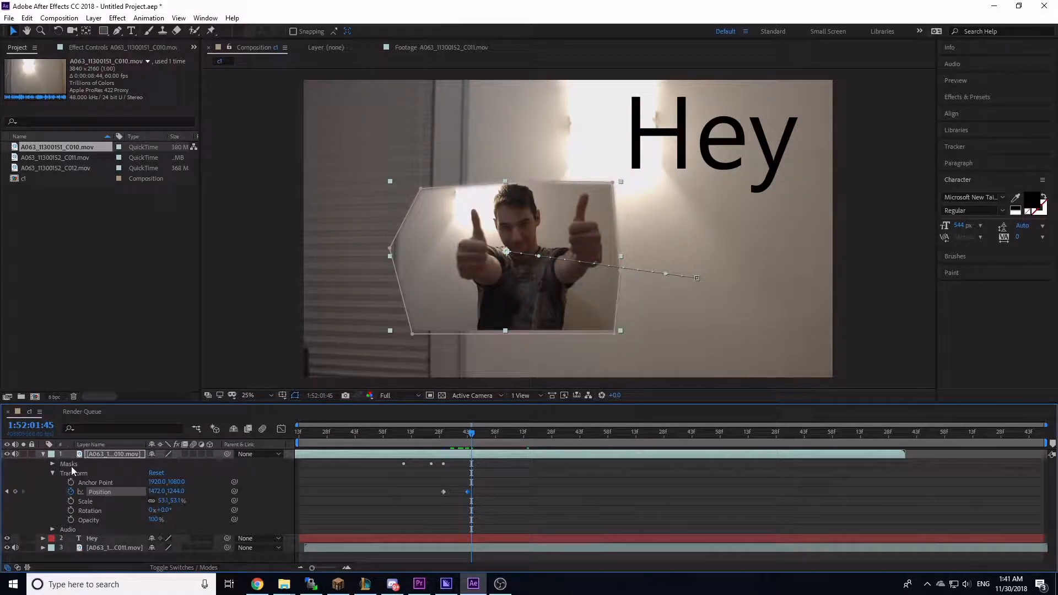
{"action": "left_click", "coordinate": [42, 454]}
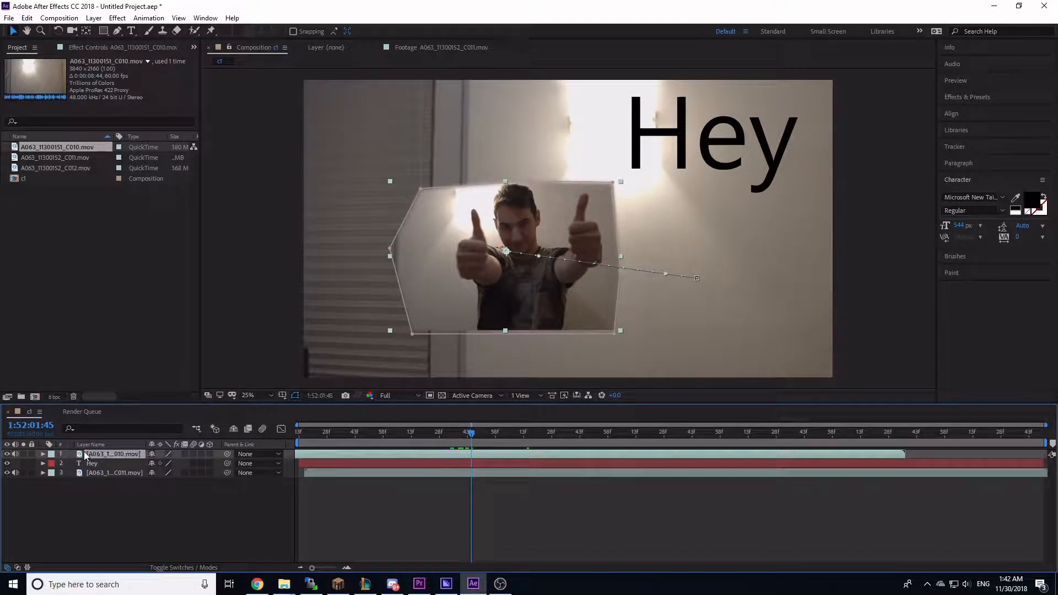
Step: Delete the C010 layer and move the current time to 1:52:01:09
{"action": "key", "text": "Delete"}
{"action": "left_click_drag", "start_coordinate": [472, 433], "coordinate": [404, 447]}
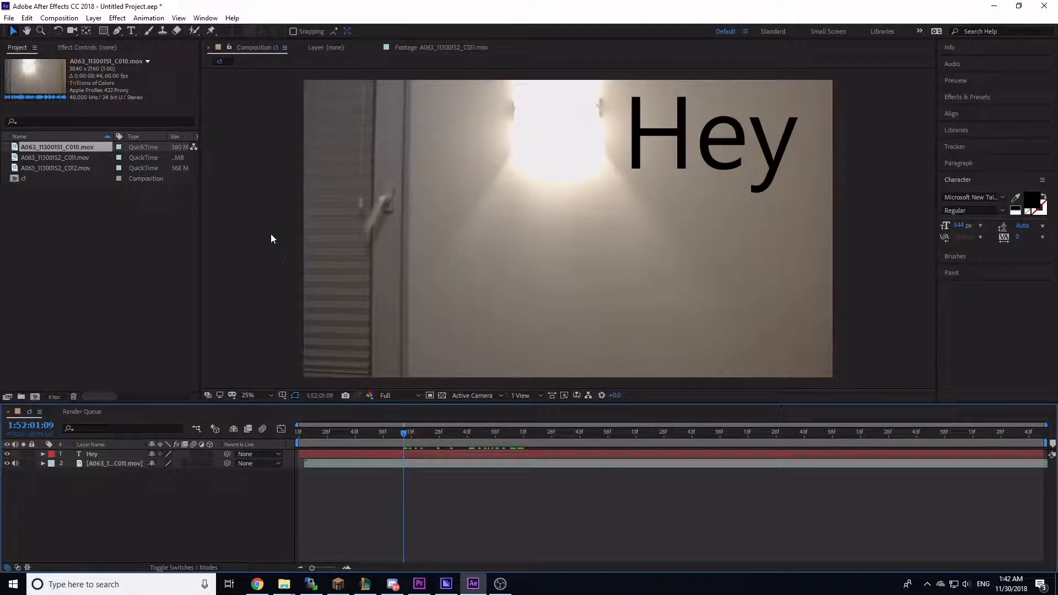
Step: Add a new Null Object layer to the composition
{"action": "left_click", "coordinate": [94, 17]}
{"action": "mouse_move", "coordinate": [117, 19]}
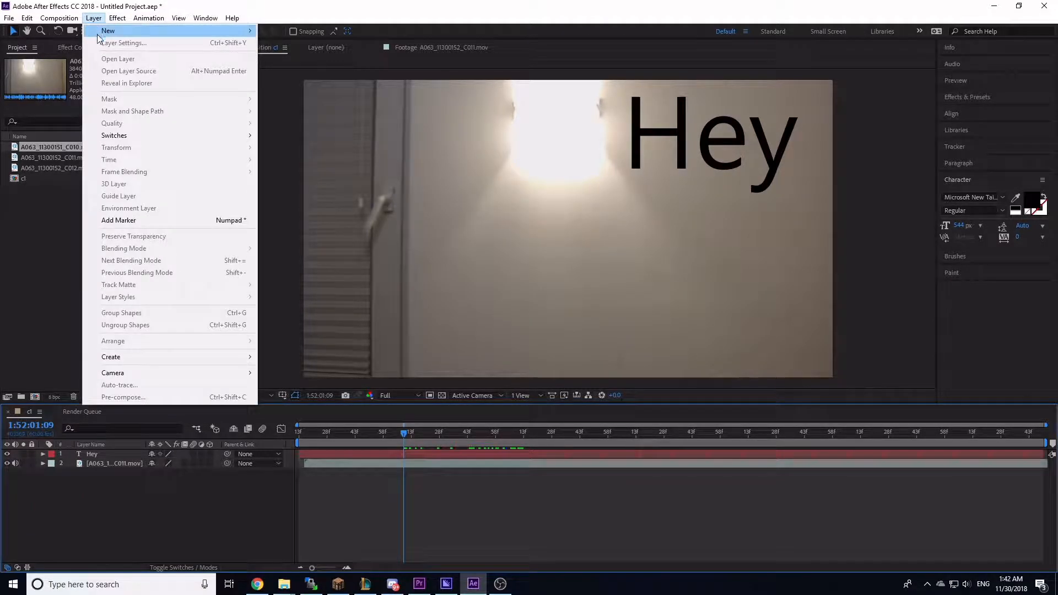
{"action": "mouse_move", "coordinate": [160, 31]}
{"action": "left_click", "coordinate": [301, 78]}
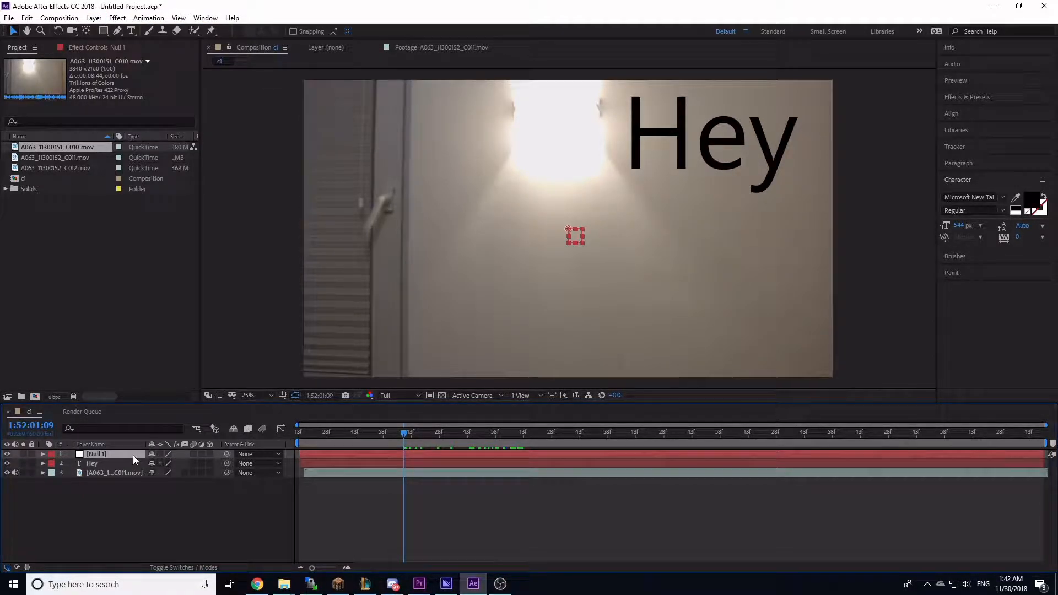
{"action": "scroll", "coordinate": [570, 253], "scroll_direction": "up", "scroll_amount": 2}
{"action": "scroll", "coordinate": [601, 259], "scroll_direction": "down", "scroll_amount": 1}
{"action": "scroll", "coordinate": [603, 259], "scroll_direction": "down", "scroll_amount": 1}
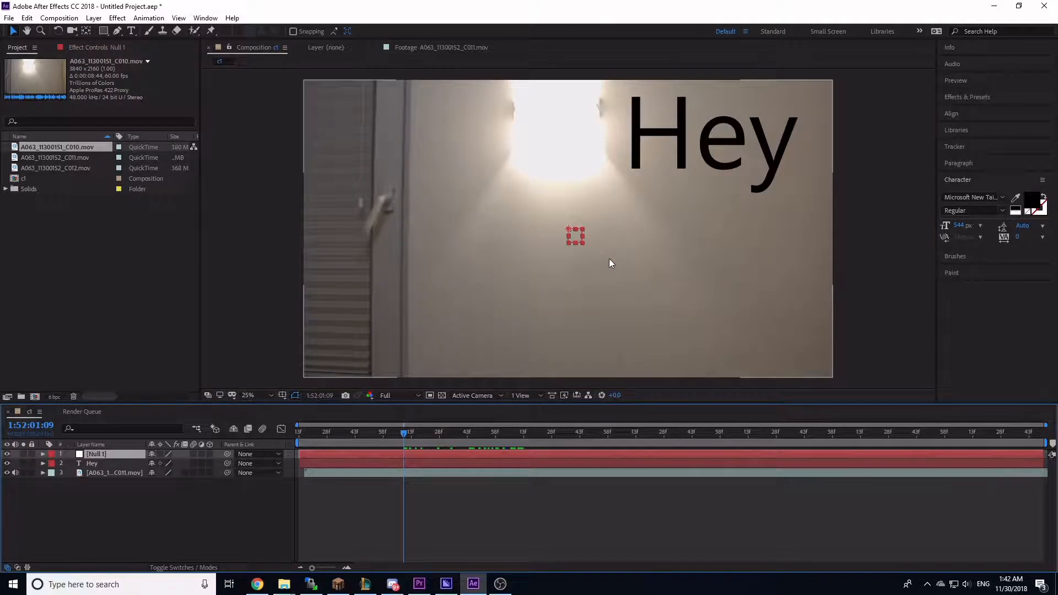
{"action": "left_click", "coordinate": [302, 355]}
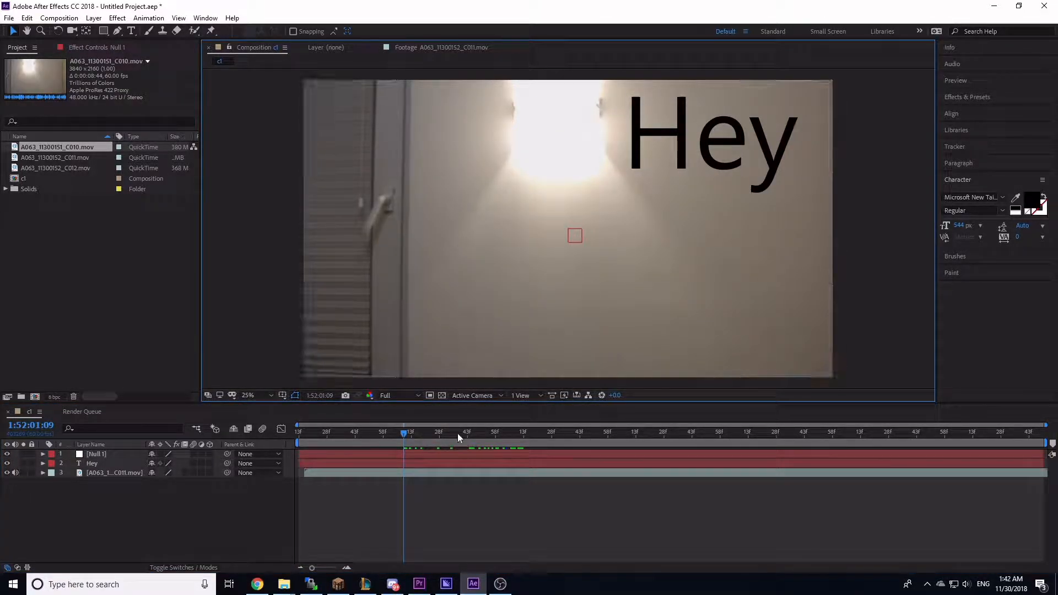
Step: Select the C011 layer and shift its bar slightly earlier in the timeline
{"action": "left_click", "coordinate": [421, 453]}
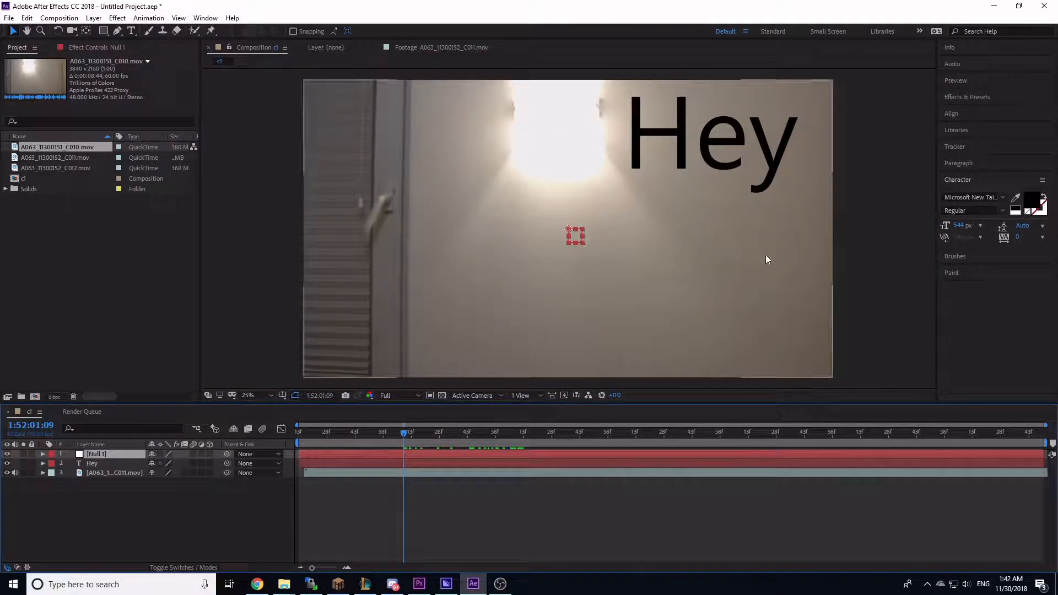
{"action": "left_click", "coordinate": [878, 251]}
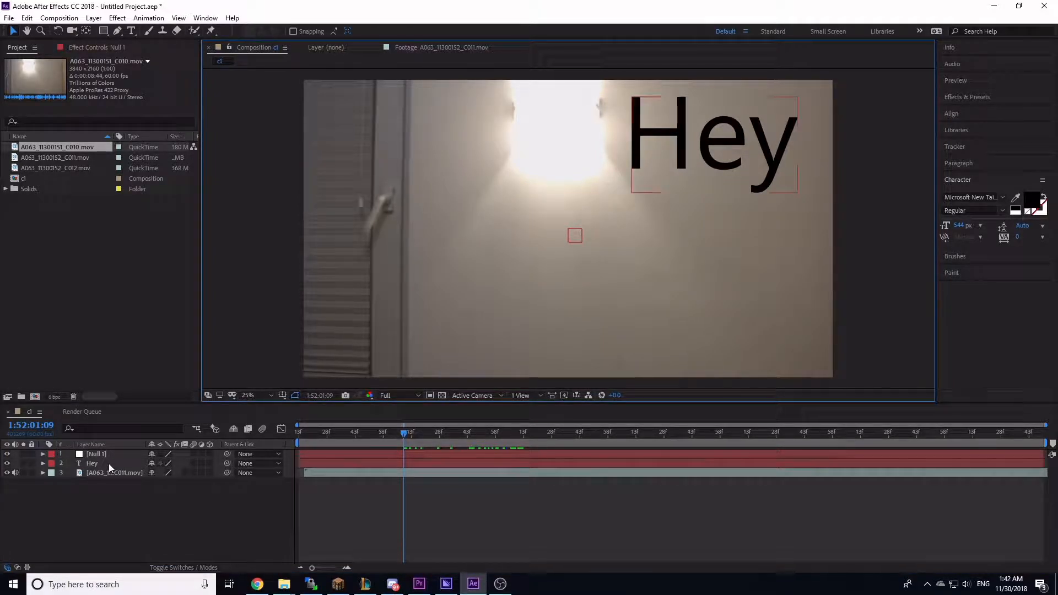
{"action": "left_click", "coordinate": [98, 473]}
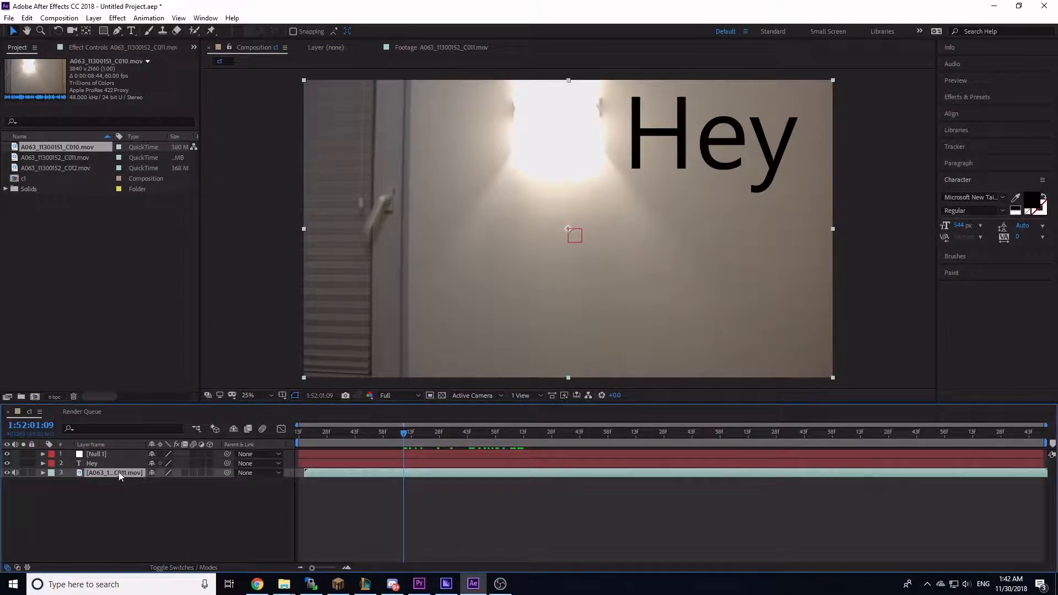
{"action": "left_click_drag", "start_coordinate": [405, 475], "coordinate": [398, 474]}
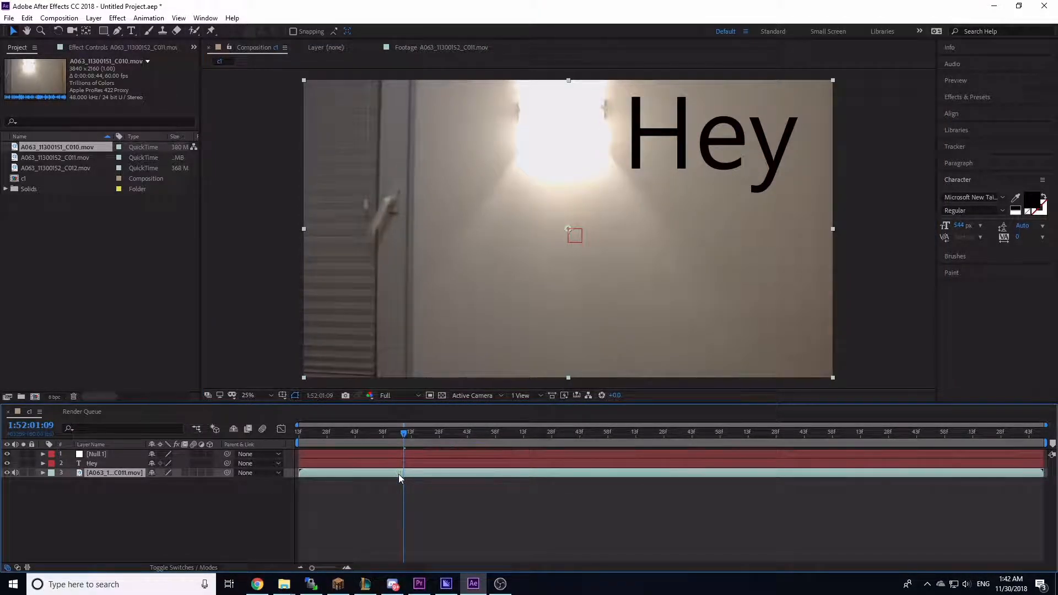
Step: At 1:52:01:18, open the Tracker and set the motion source to the C011 layer
{"action": "left_click", "coordinate": [415, 432]}
{"action": "left_click", "coordinate": [420, 432]}
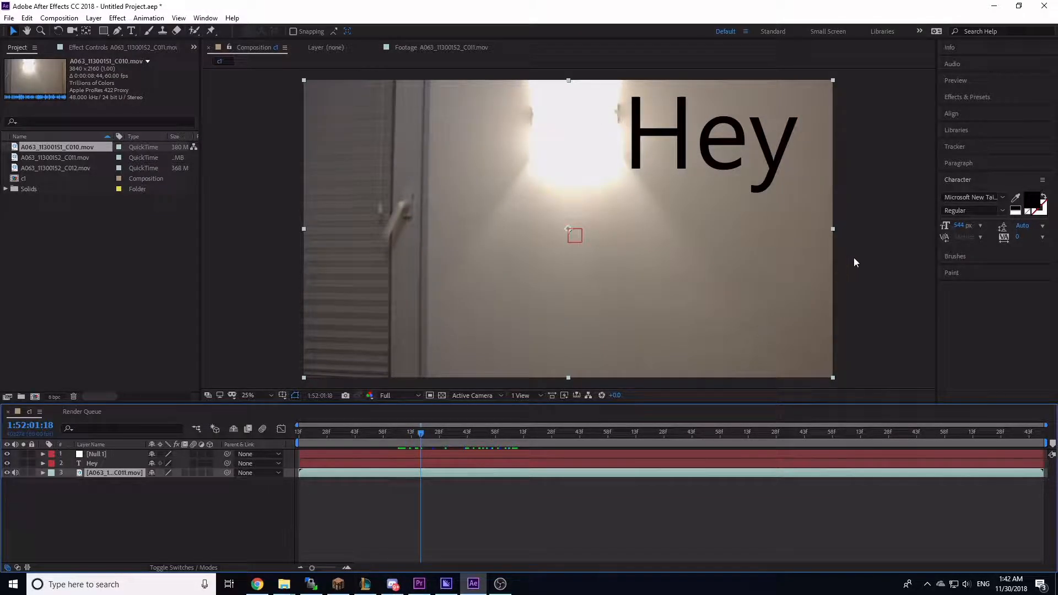
{"action": "left_click", "coordinate": [951, 144]}
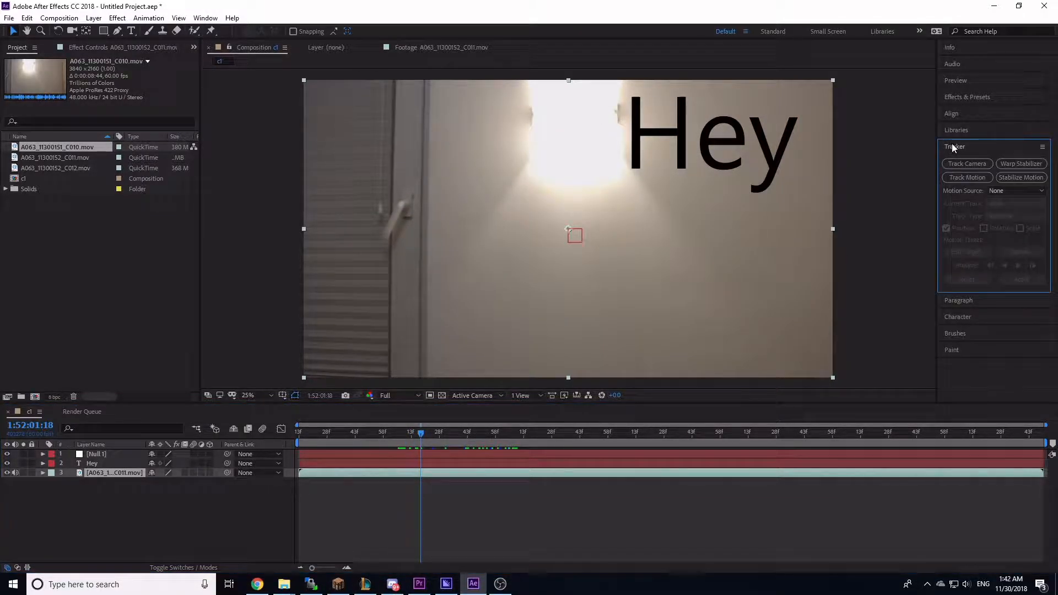
{"action": "left_click", "coordinate": [1024, 190]}
{"action": "left_click", "coordinate": [1013, 241]}
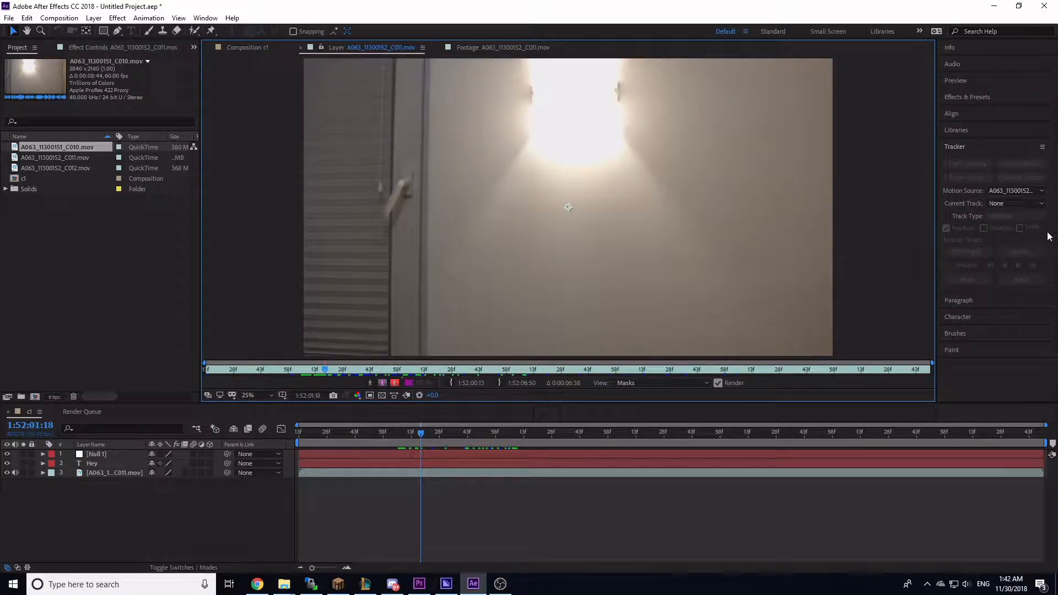
{"action": "left_click", "coordinate": [1026, 205]}
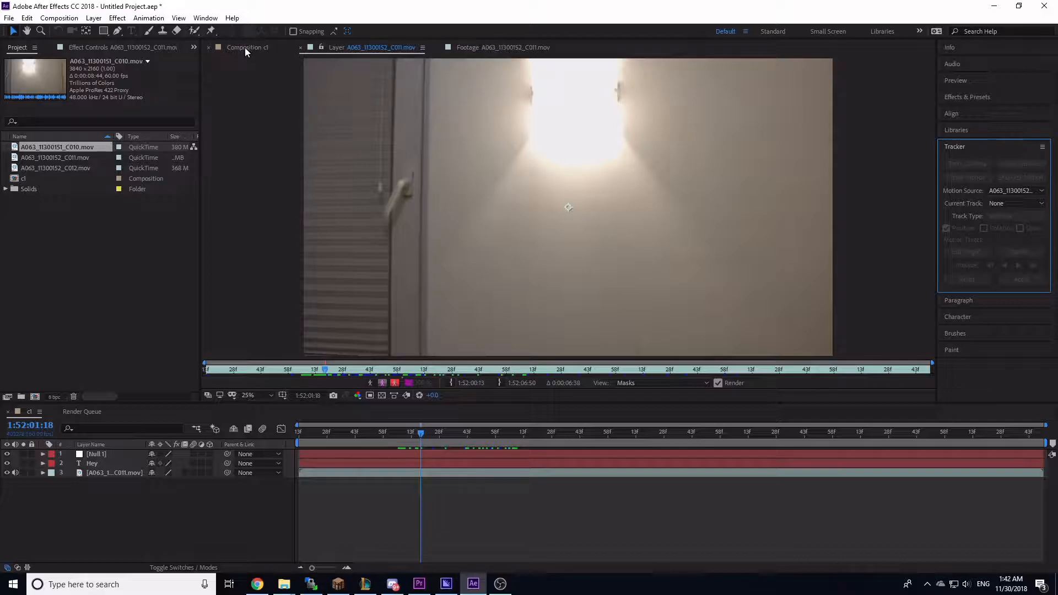
{"action": "left_click", "coordinate": [244, 47]}
{"action": "left_click", "coordinate": [428, 477]}
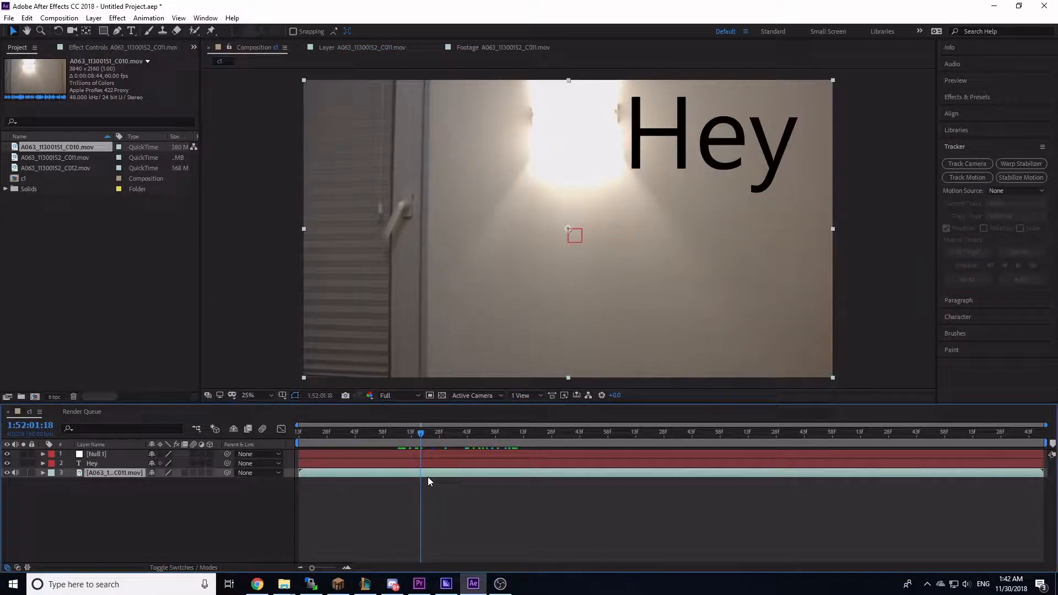
Step: Select the C011 layer and start Track Motion on it
{"action": "left_click", "coordinate": [999, 191]}
{"action": "left_click", "coordinate": [1005, 248]}
{"action": "left_click", "coordinate": [1011, 191]}
{"action": "left_click", "coordinate": [1002, 241]}
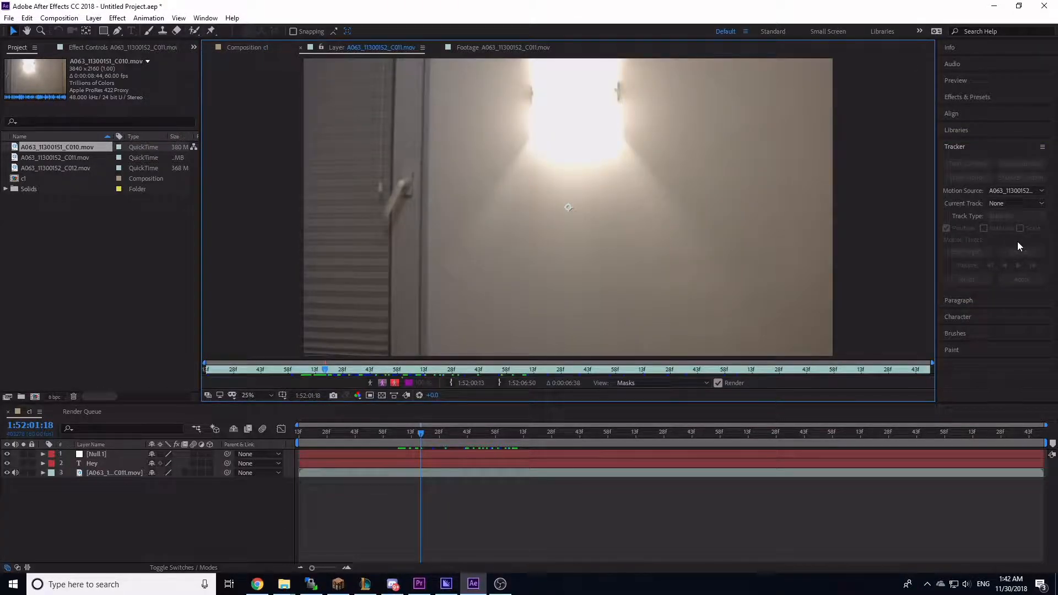
{"action": "left_click", "coordinate": [419, 473]}
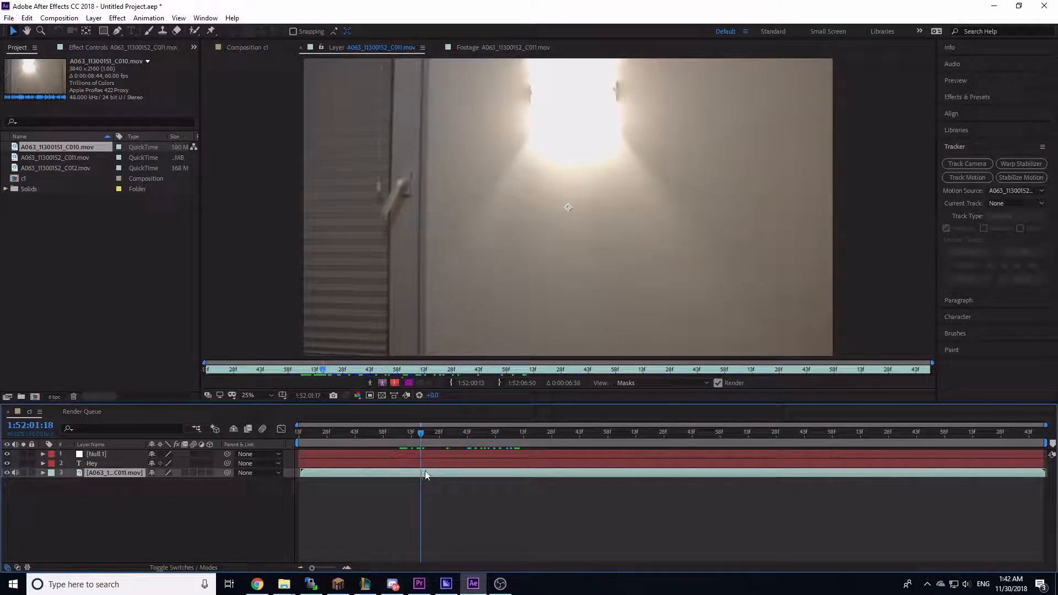
{"action": "left_click", "coordinate": [968, 181]}
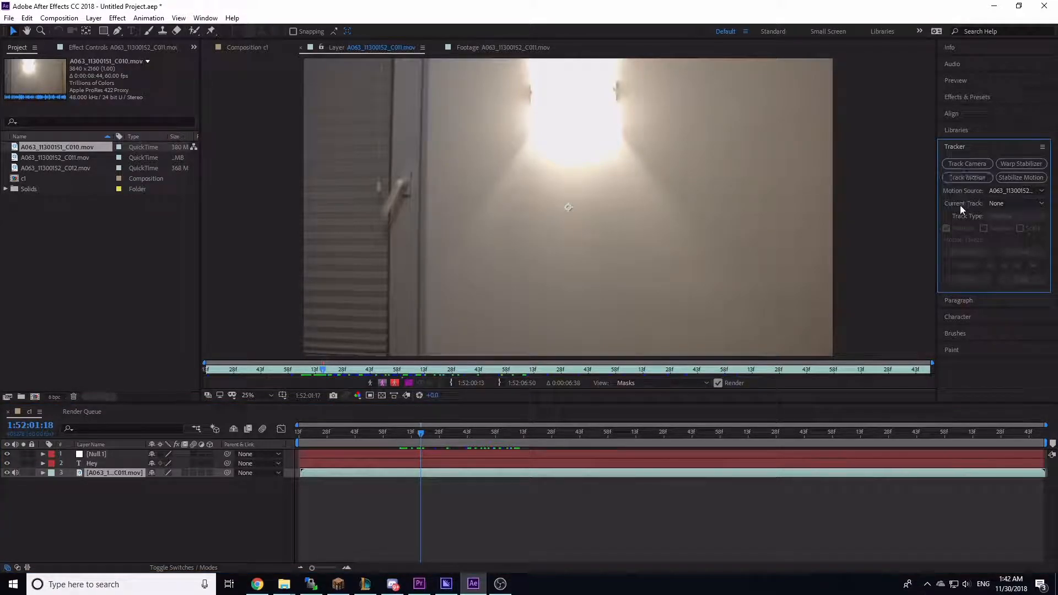
{"action": "left_click", "coordinate": [964, 176]}
Step: Place Track Point 1 on the edge of the door handle and resize its feature and search regions
{"action": "scroll", "coordinate": [582, 219], "scroll_direction": "up", "scroll_amount": 4}
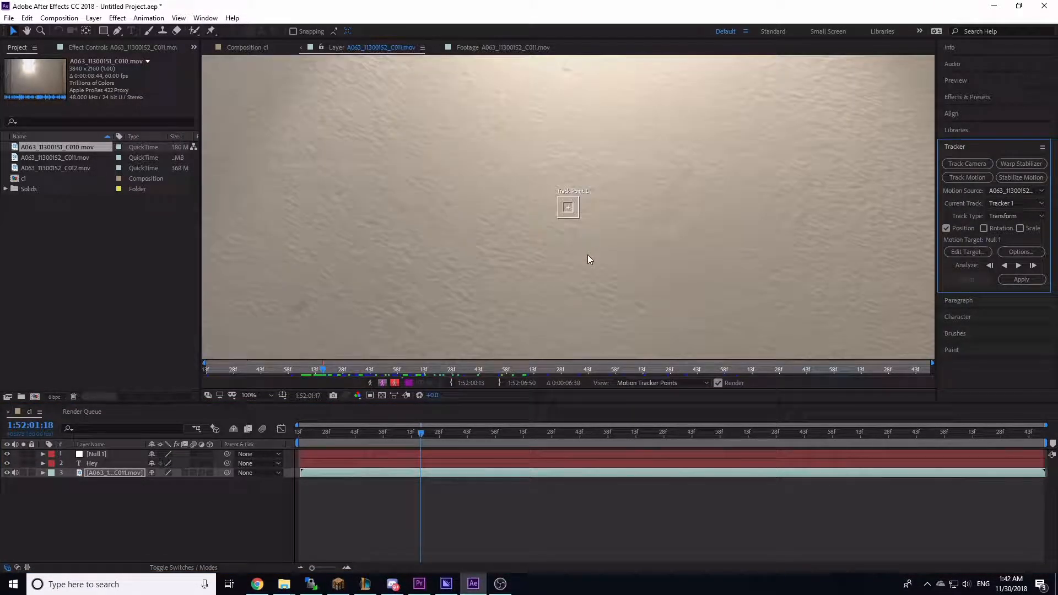
{"action": "left_click_drag", "start_coordinate": [571, 263], "coordinate": [802, 278]}
{"action": "scroll", "coordinate": [792, 267], "scroll_direction": "down", "scroll_amount": 1}
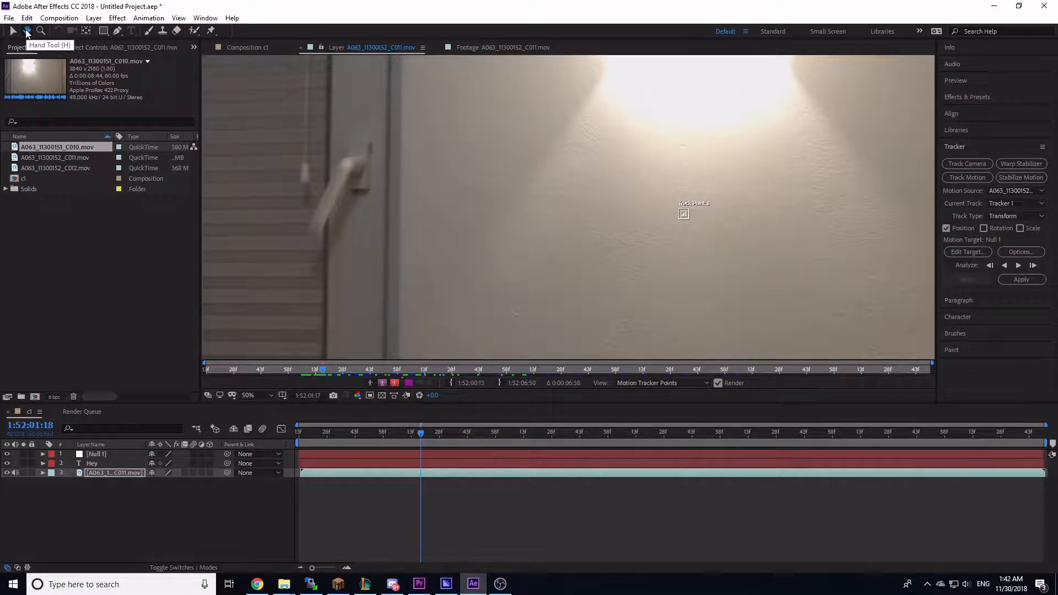
{"action": "left_click", "coordinate": [14, 32]}
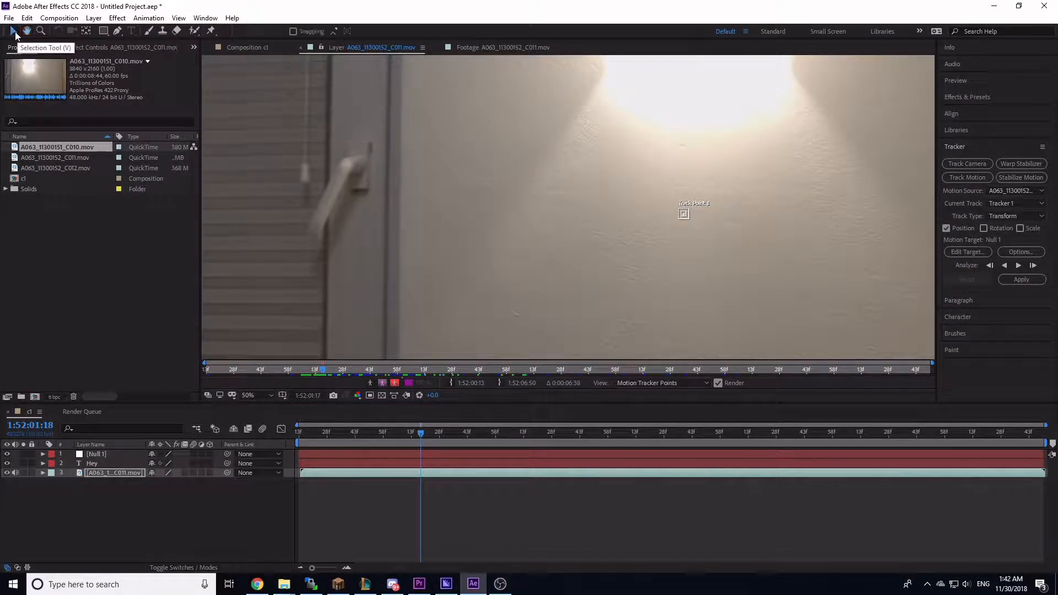
{"action": "key", "text": "h"}
{"action": "left_click_drag", "start_coordinate": [709, 231], "coordinate": [732, 264]}
{"action": "scroll", "coordinate": [762, 264], "scroll_direction": "up", "scroll_amount": 1}
{"action": "key", "text": "v"}
{"action": "left_click_drag", "start_coordinate": [877, 251], "coordinate": [500, 229]}
{"action": "key", "text": "h"}
{"action": "left_click_drag", "start_coordinate": [588, 238], "coordinate": [629, 259]}
{"action": "key", "text": "v"}
{"action": "left_click_drag", "start_coordinate": [571, 236], "coordinate": [543, 171]}
{"action": "scroll", "coordinate": [522, 144], "scroll_direction": "up", "scroll_amount": 1}
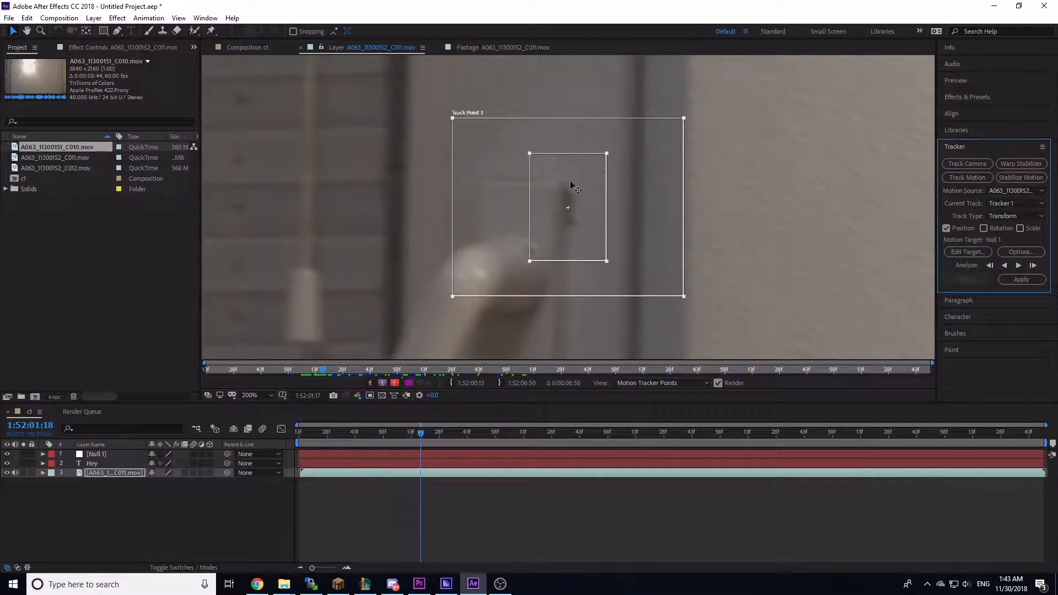
{"action": "scroll", "coordinate": [548, 218], "scroll_direction": "down", "scroll_amount": 2}
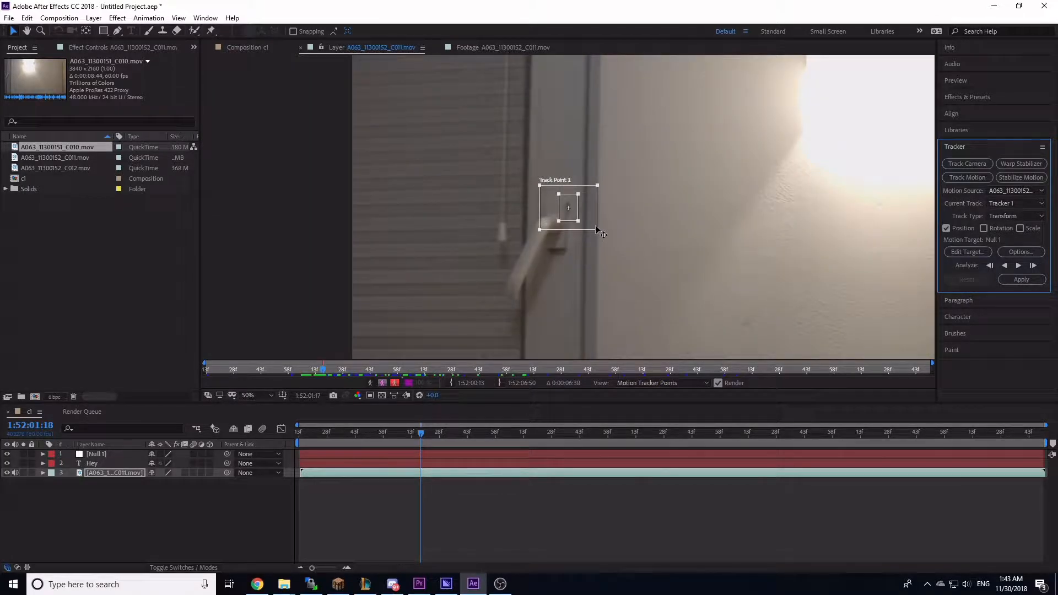
{"action": "left_click_drag", "start_coordinate": [597, 230], "coordinate": [562, 217]}
{"action": "key", "text": "space"}
{"action": "scroll", "coordinate": [572, 212], "scroll_direction": "down", "scroll_amount": 1}
{"action": "scroll", "coordinate": [489, 220], "scroll_direction": "up", "scroll_amount": 2}
{"action": "scroll", "coordinate": [595, 234], "scroll_direction": "up", "scroll_amount": 2}
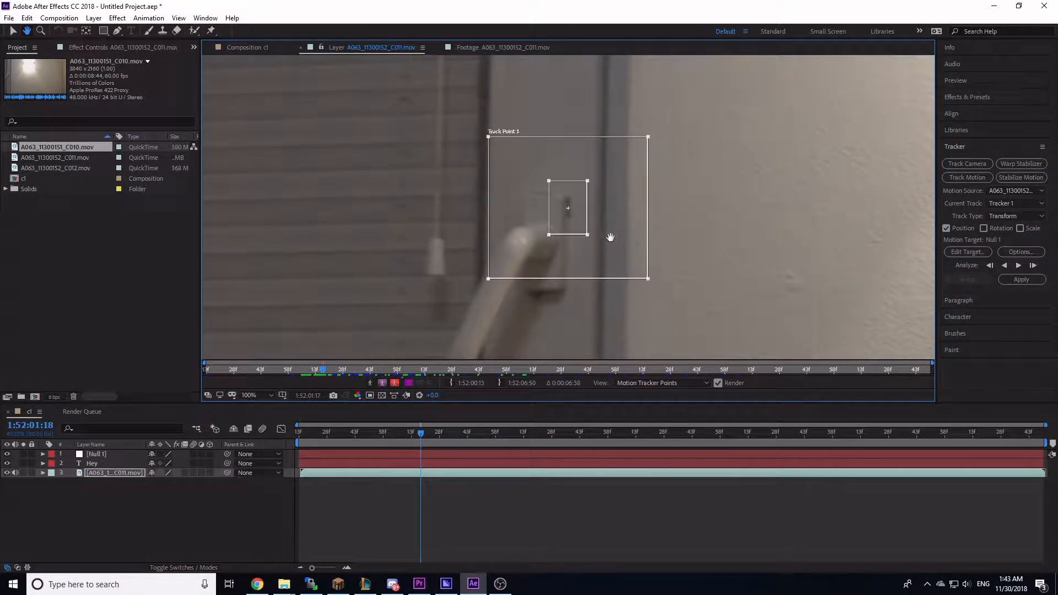
Step: Toggle Rotation tracking to add a second track point and recheck the current track and track type settings
{"action": "key", "text": "v"}
{"action": "left_click", "coordinate": [992, 225]}
{"action": "left_click", "coordinate": [992, 230]}
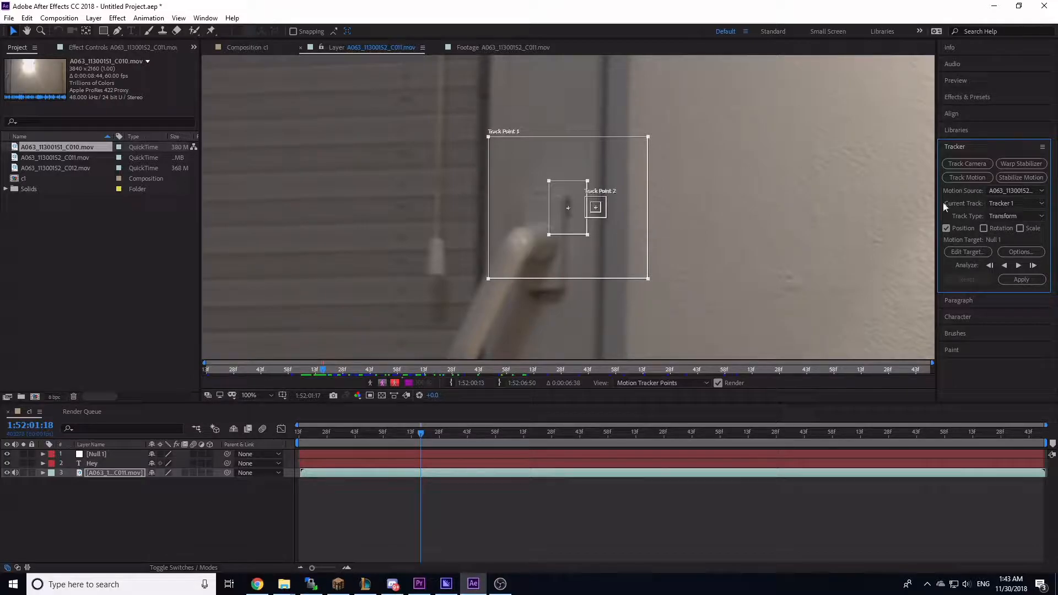
{"action": "left_click", "coordinate": [1005, 205]}
{"action": "left_click", "coordinate": [1007, 216]}
{"action": "left_click", "coordinate": [1013, 205]}
{"action": "left_click", "coordinate": [1008, 228]}
{"action": "left_click", "coordinate": [1018, 215]}
{"action": "left_click", "coordinate": [1017, 215]}
Step: Analyze the track forwards for a few frames, stop, and step back one frame
{"action": "left_click", "coordinate": [1020, 265]}
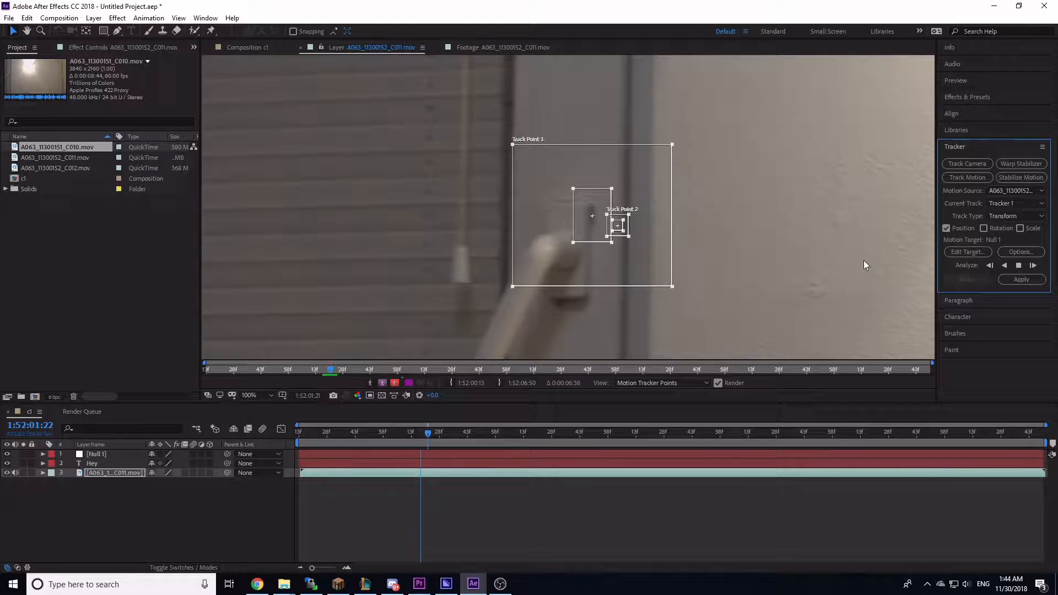
{"action": "left_click", "coordinate": [1019, 265]}
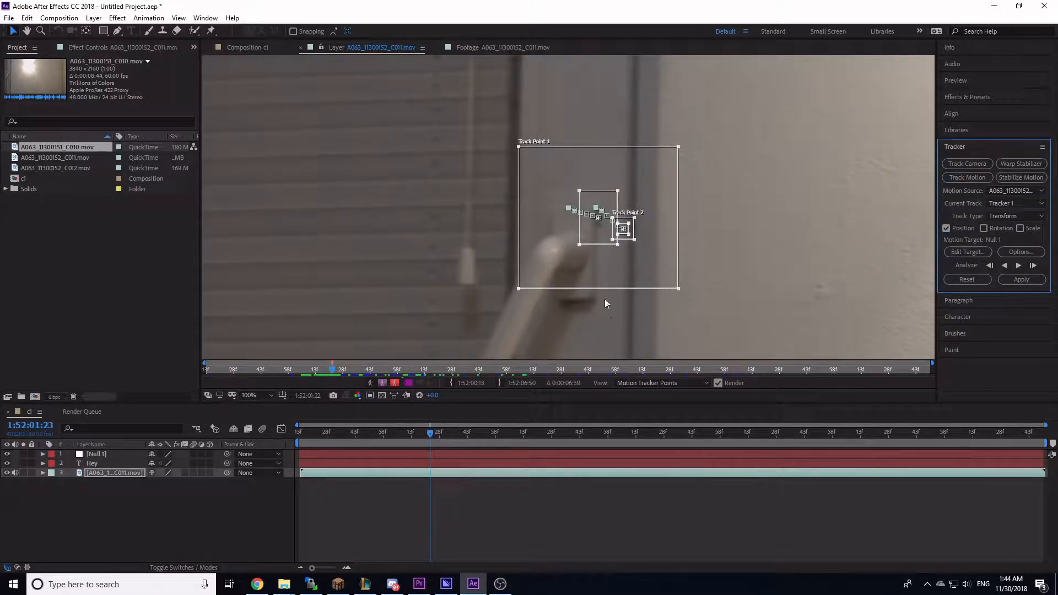
{"action": "scroll", "coordinate": [606, 311], "scroll_direction": "up", "scroll_amount": 3}
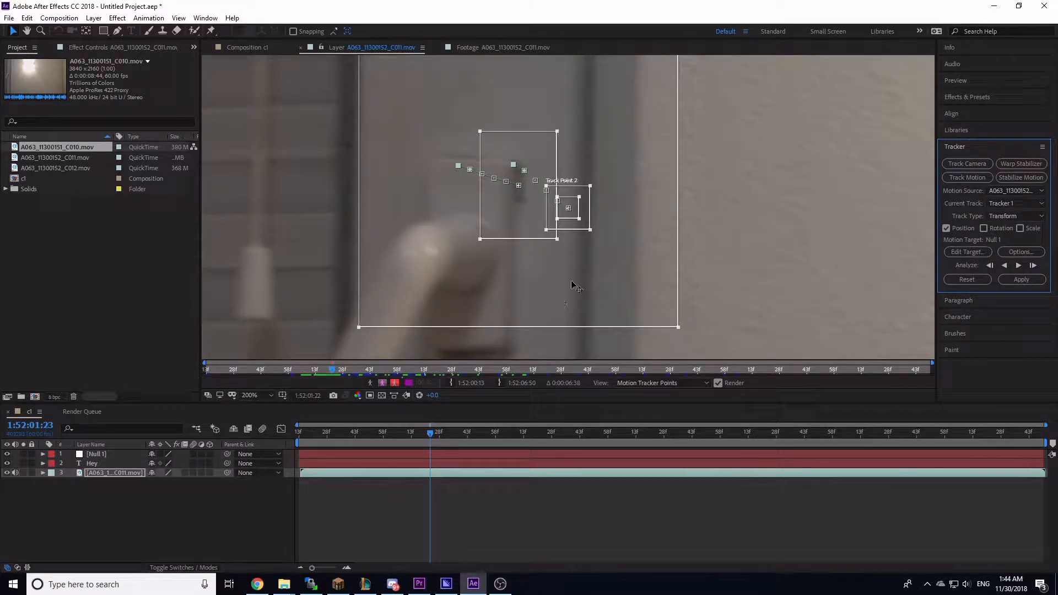
{"action": "key", "text": "comma"}
{"action": "left_click_drag", "start_coordinate": [438, 435], "coordinate": [433, 435]}
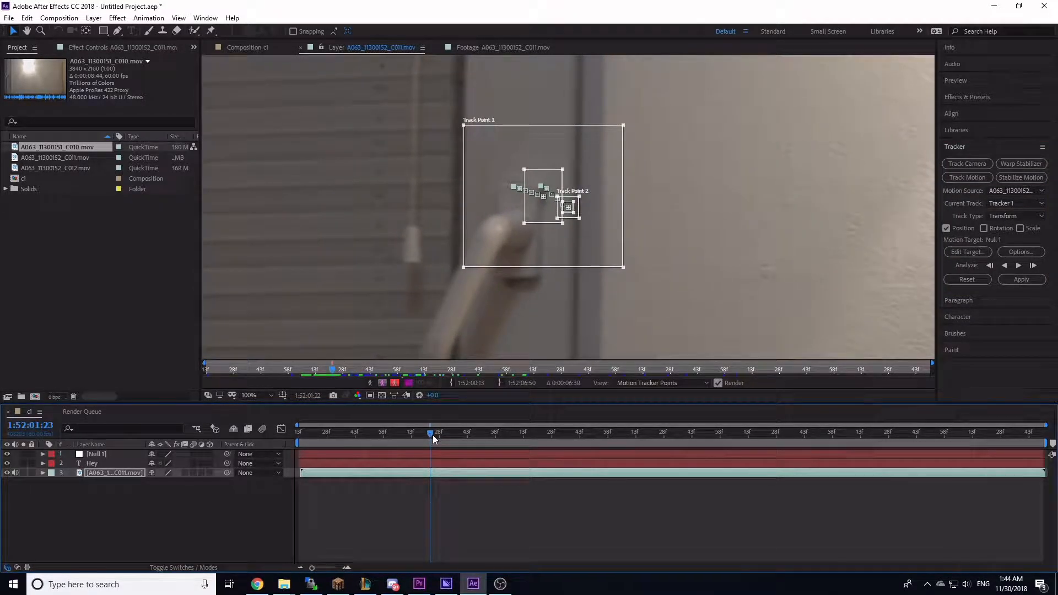
Step: Set the tracker's motion target to the Null 1 layer
{"action": "left_click", "coordinate": [963, 253]}
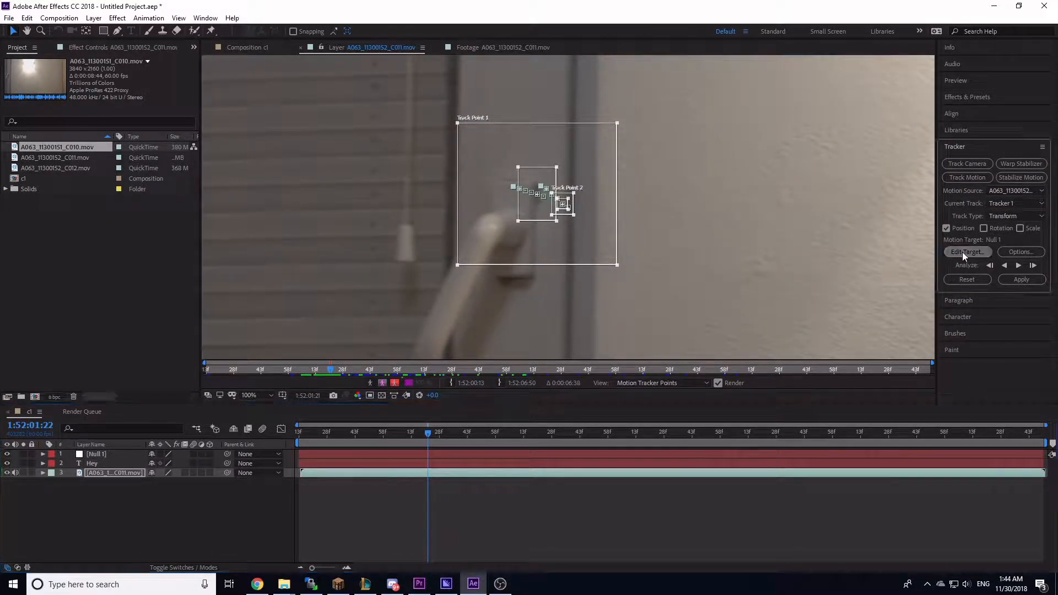
{"action": "left_click", "coordinate": [537, 276]}
{"action": "left_click", "coordinate": [542, 288]}
{"action": "left_click", "coordinate": [548, 324]}
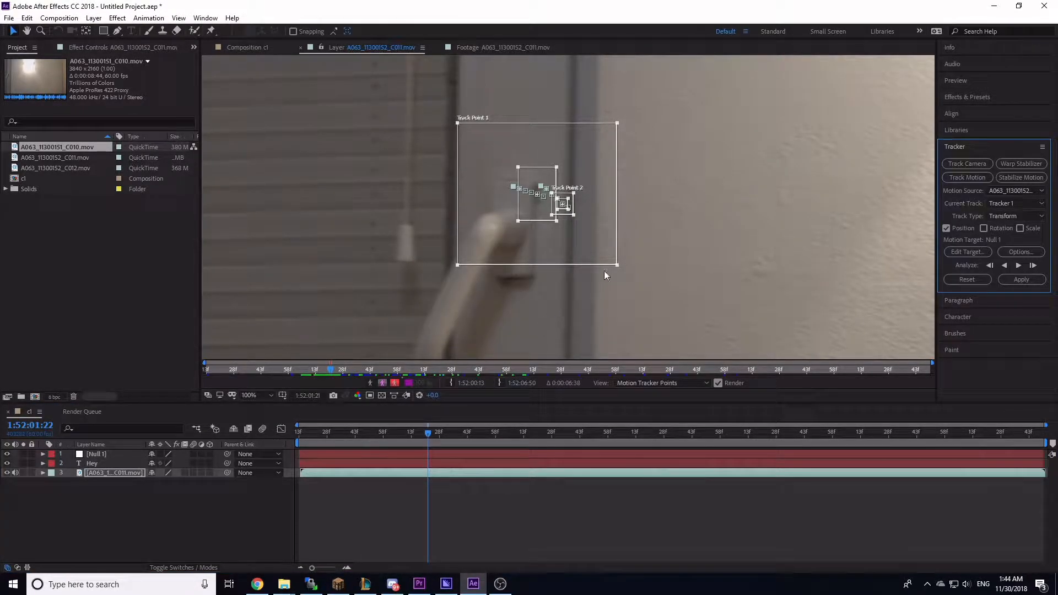
Step: Apply the tracking data to the null in X and Y dimensions
{"action": "left_click", "coordinate": [1012, 280]}
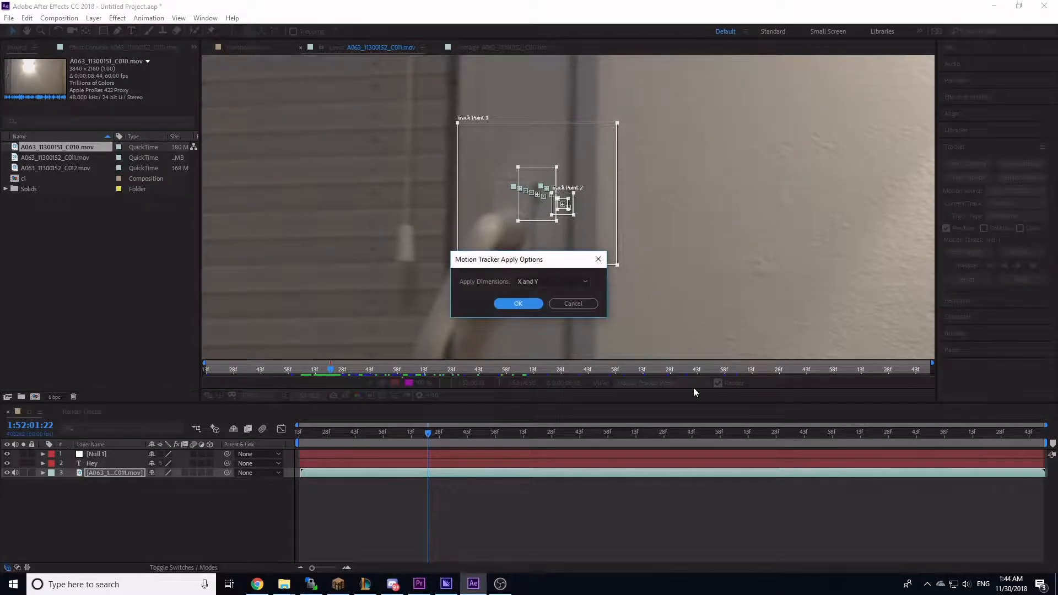
{"action": "left_click", "coordinate": [518, 303]}
{"action": "scroll", "coordinate": [398, 223], "scroll_direction": "up", "scroll_amount": 2}
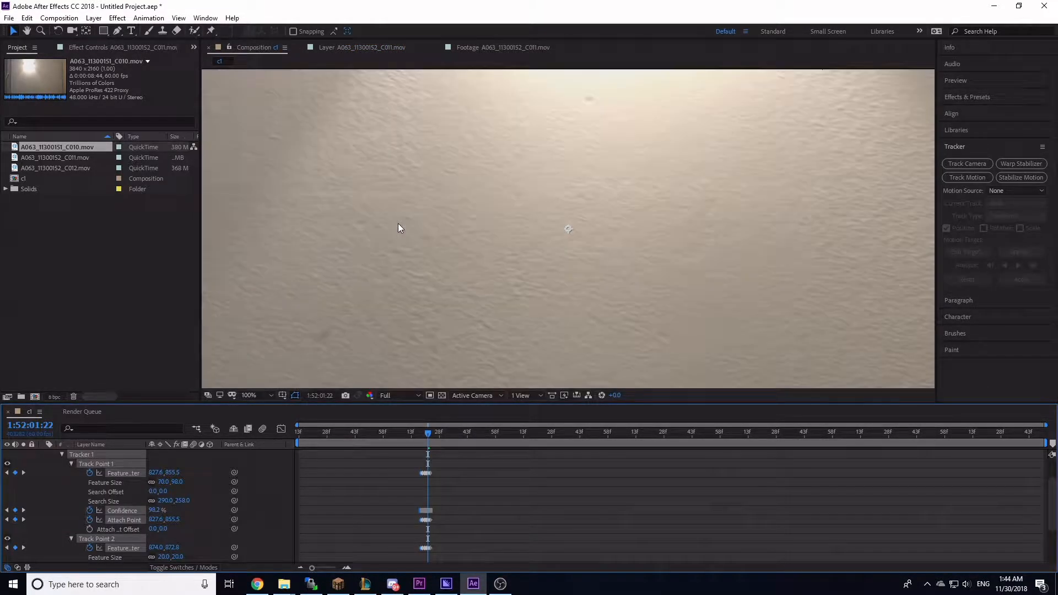
Step: At 1:52:01:20, move the Hey text down to the frame's centre next to the door handle
{"action": "left_click_drag", "start_coordinate": [471, 245], "coordinate": [639, 290]}
{"action": "scroll", "coordinate": [477, 253], "scroll_direction": "up", "scroll_amount": 1}
{"action": "left_click_drag", "start_coordinate": [422, 225], "coordinate": [526, 237]}
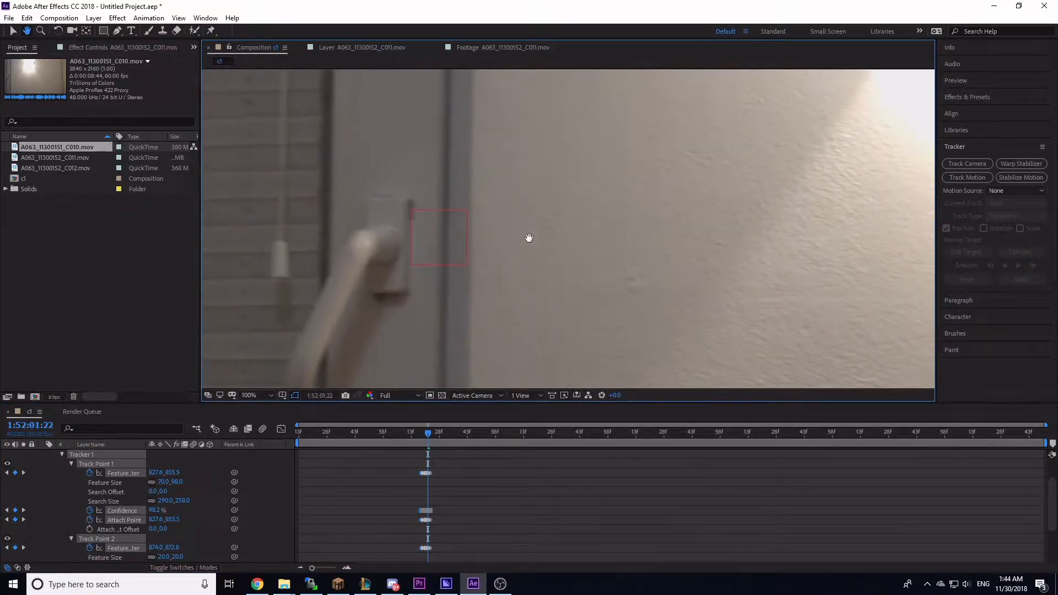
{"action": "left_click_drag", "start_coordinate": [428, 433], "coordinate": [425, 433]}
{"action": "scroll", "coordinate": [574, 283], "scroll_direction": "down", "scroll_amount": 1}
{"action": "scroll", "coordinate": [716, 243], "scroll_direction": "down", "scroll_amount": 2}
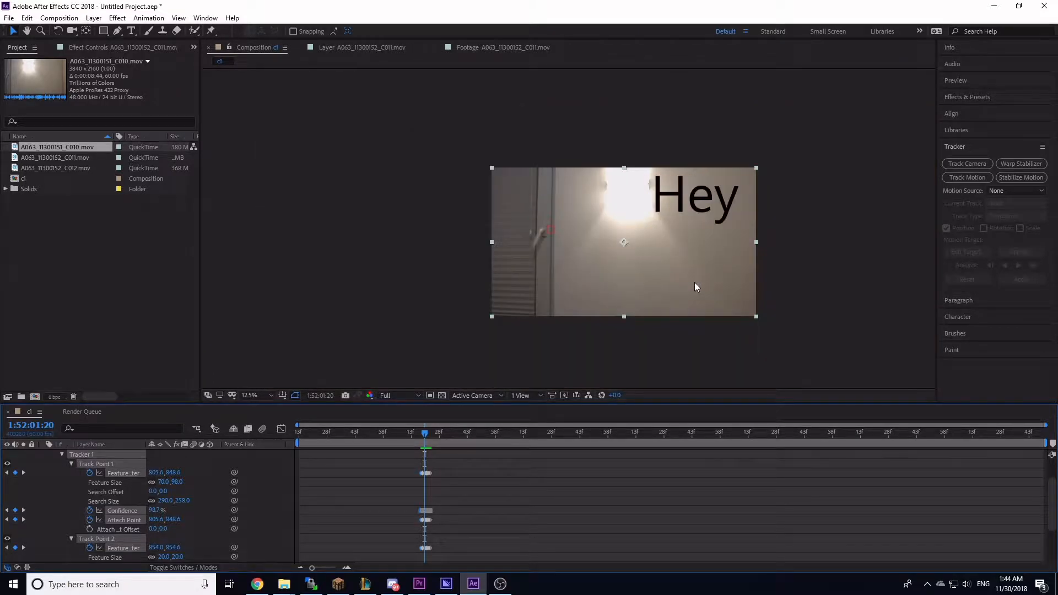
{"action": "scroll", "coordinate": [695, 281], "scroll_direction": "up", "scroll_amount": 1}
{"action": "left_click_drag", "start_coordinate": [801, 208], "coordinate": [625, 306]}
{"action": "scroll", "coordinate": [70, 463], "scroll_direction": "up", "scroll_amount": 2}
{"action": "scroll", "coordinate": [87, 459], "scroll_direction": "down", "scroll_amount": 2}
{"action": "scroll", "coordinate": [38, 483], "scroll_direction": "up", "scroll_amount": 2}
{"action": "left_click", "coordinate": [42, 473]}
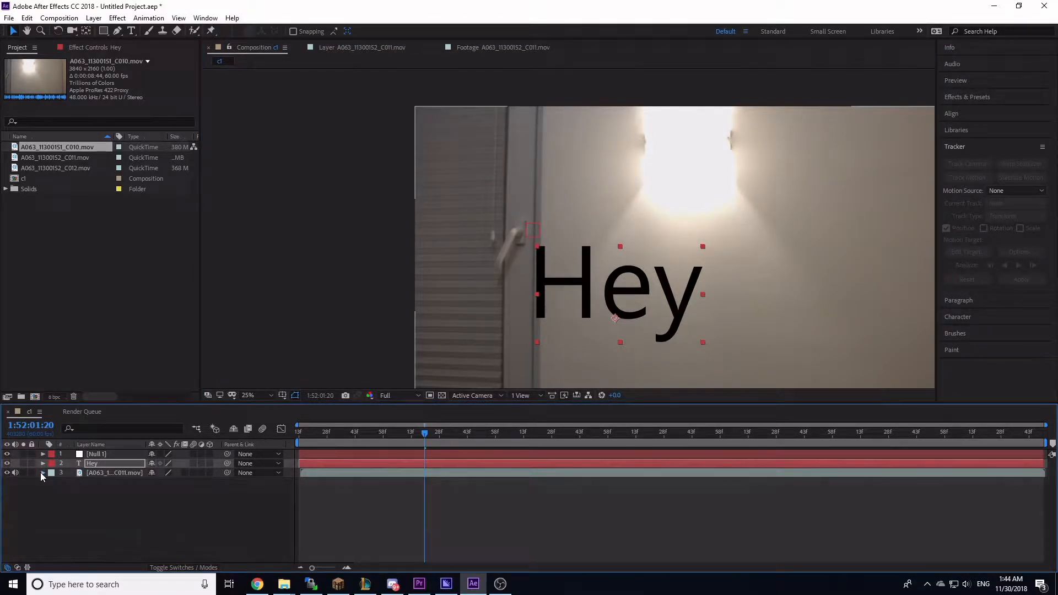
Step: Parent the Hey text layer to the Null 1 layer
{"action": "left_click", "coordinate": [133, 485]}
{"action": "left_click", "coordinate": [120, 464]}
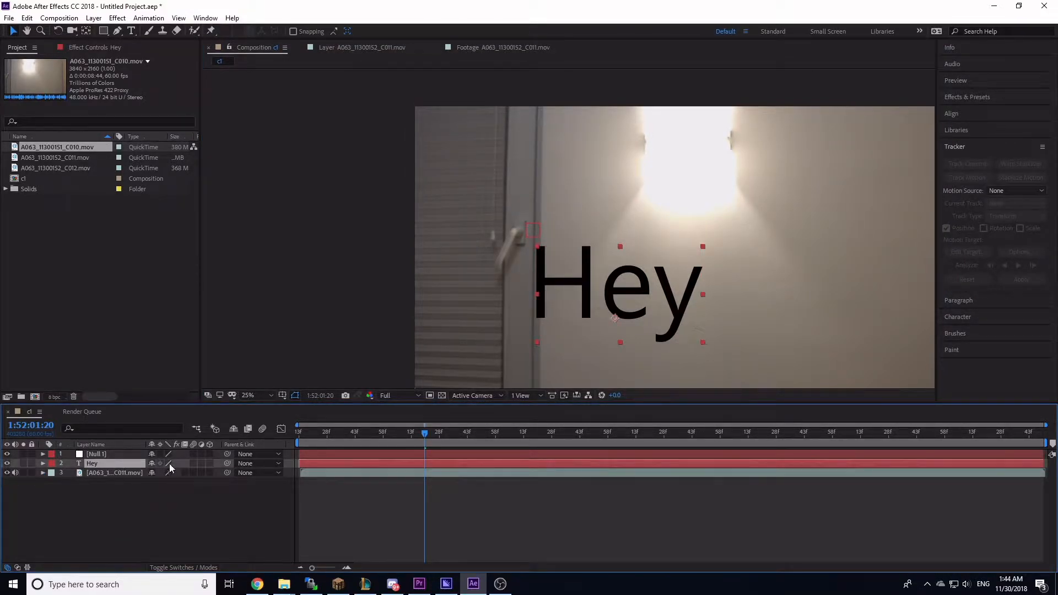
{"action": "left_click_drag", "start_coordinate": [227, 468], "coordinate": [98, 453]}
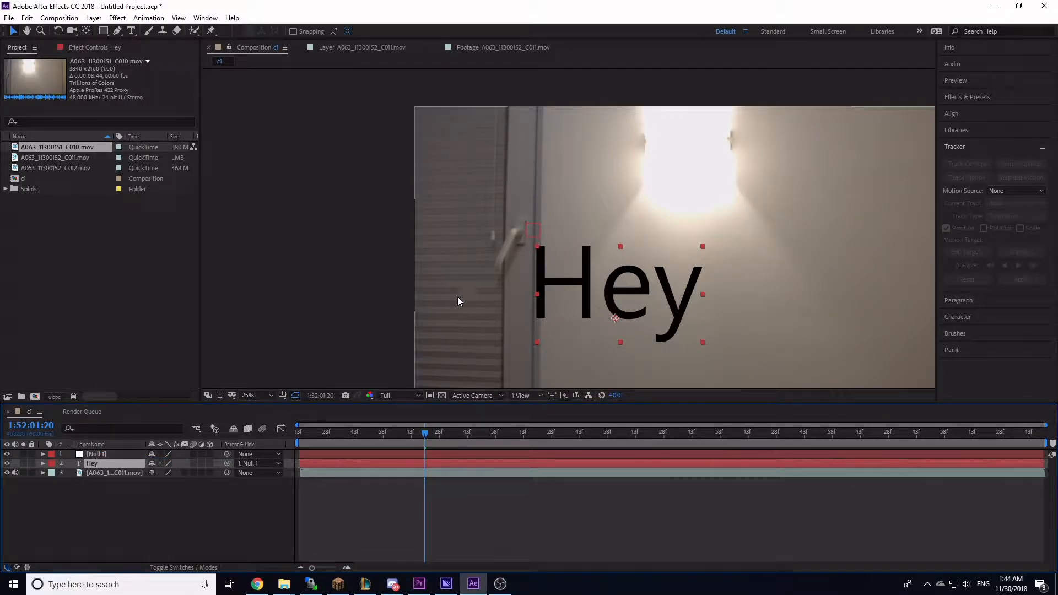
Step: Step back and forth through frames to check that the text follows the tracked door handle
{"action": "key", "text": "Page_Up"}
{"action": "key", "text": "Page_Up"}
{"action": "key", "text": "Page_Up"}
{"action": "key", "text": "Page_Up"}
{"action": "key", "text": "Page_Down"}
{"action": "key", "text": "Page_Down"}
{"action": "key", "text": "Page_Down"}
{"action": "key", "text": "Page_Down"}
{"action": "key", "text": "Page_Down"}
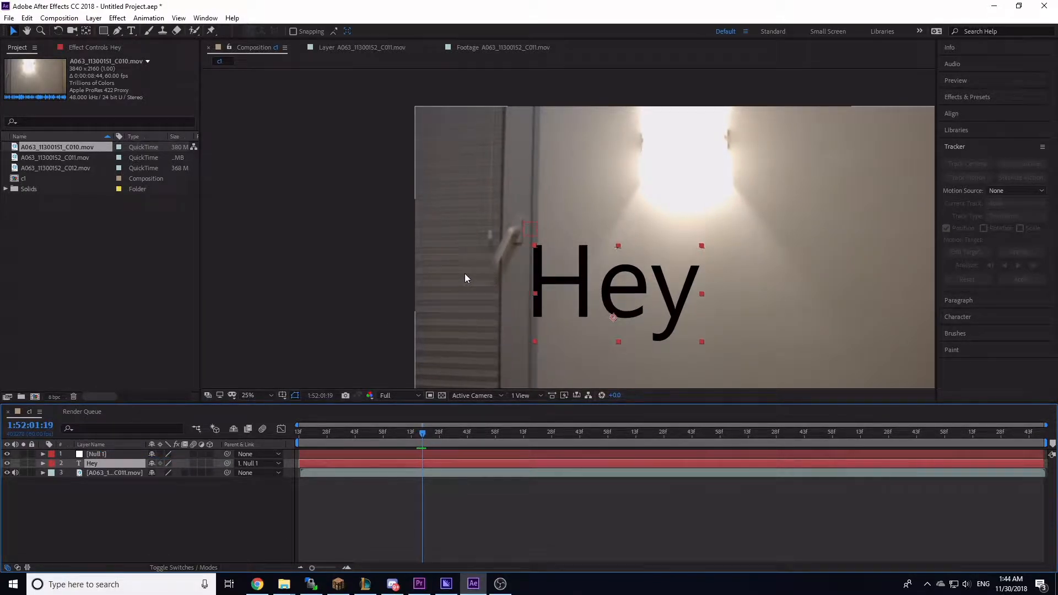
{"action": "key", "text": "Page_Down"}
{"action": "key", "text": "Page_Down"}
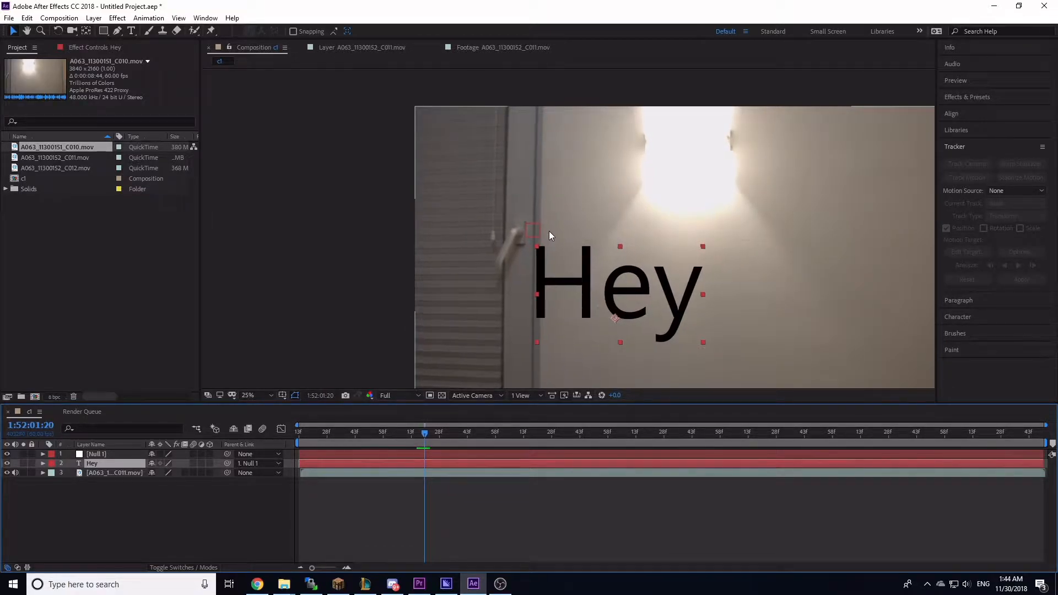
{"action": "key", "text": "Page_Up"}
{"action": "key", "text": "Page_Up"}
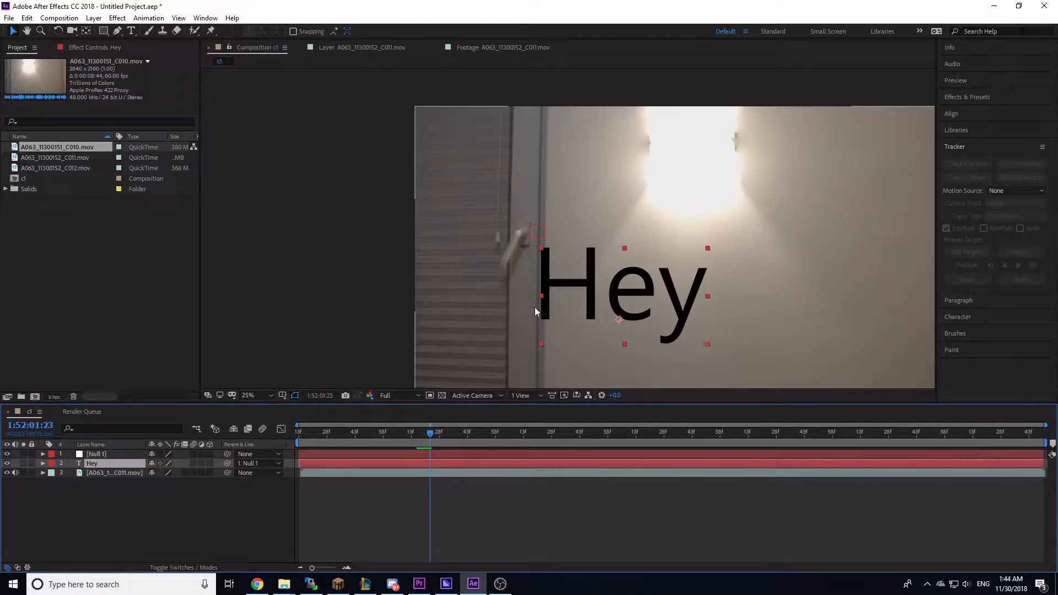
{"action": "key", "text": "slash"}
{"action": "scroll", "coordinate": [488, 266], "scroll_direction": "down", "scroll_amount": 4}
{"action": "key", "text": "Page_Down"}
{"action": "key", "text": "Page_Down"}
{"action": "key", "text": "Page_Up"}
{"action": "key", "text": "Page_Up"}
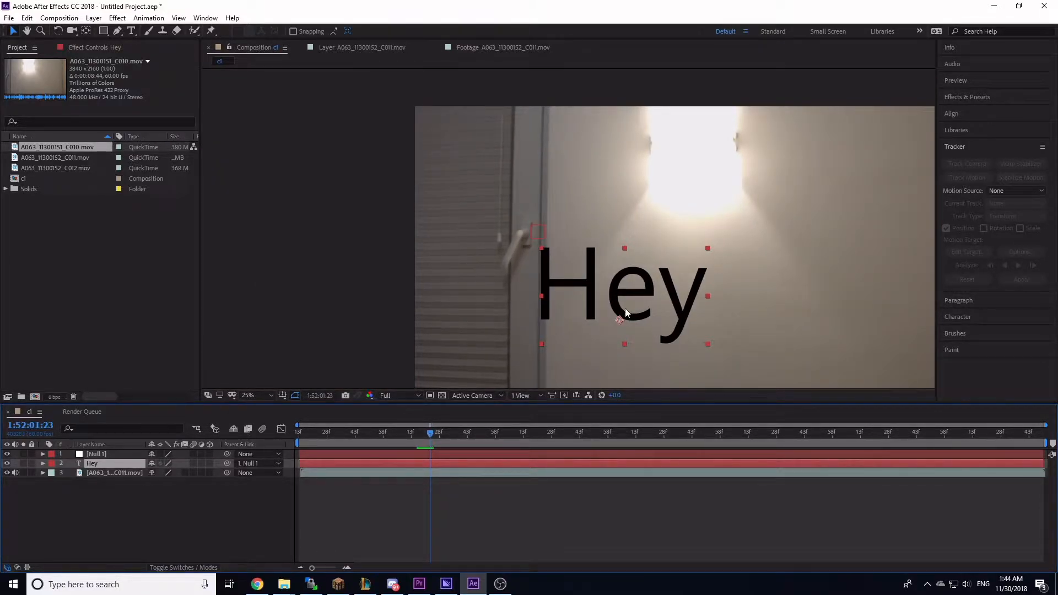
{"action": "key", "text": "Page_Down"}
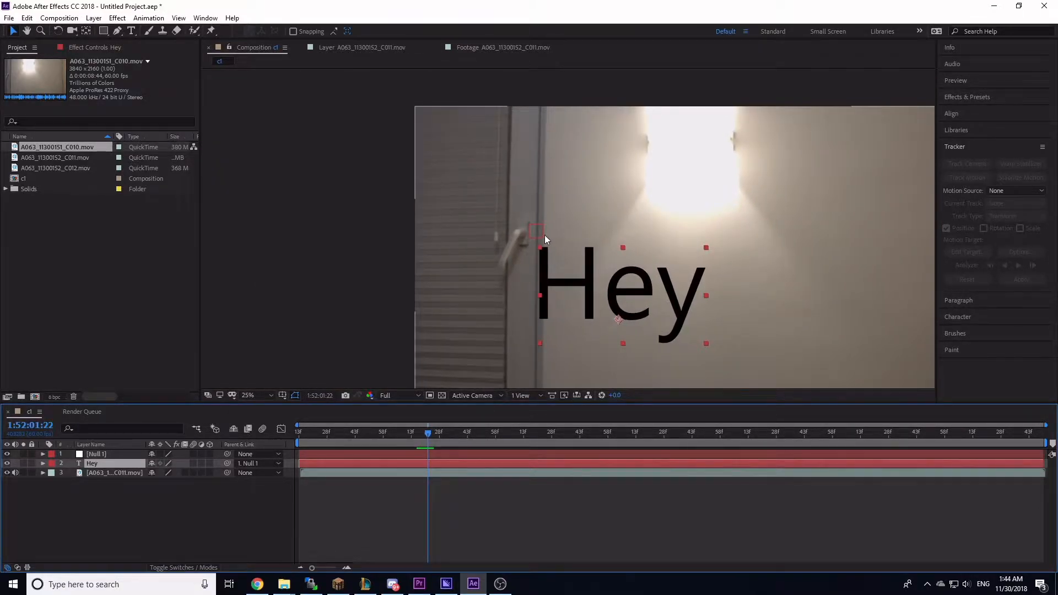
Step: Move the Hey text up towards the frame's top-left corner and step through nearby frames
{"action": "left_click_drag", "start_coordinate": [582, 313], "coordinate": [498, 185]}
{"action": "key", "text": "Page_Down"}
{"action": "key", "text": "Page_Up"}
{"action": "key", "text": "Page_Up"}
{"action": "key", "text": "Page_Up"}
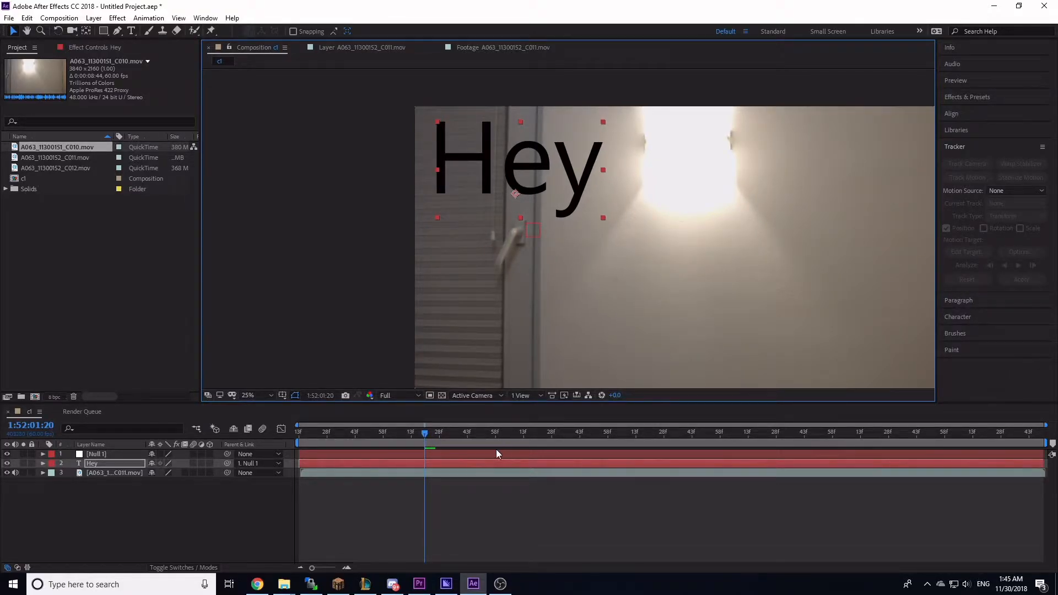
Step: Delete the Hey text layer and the Null 1 layer from the composition
{"action": "key", "text": "Delete"}
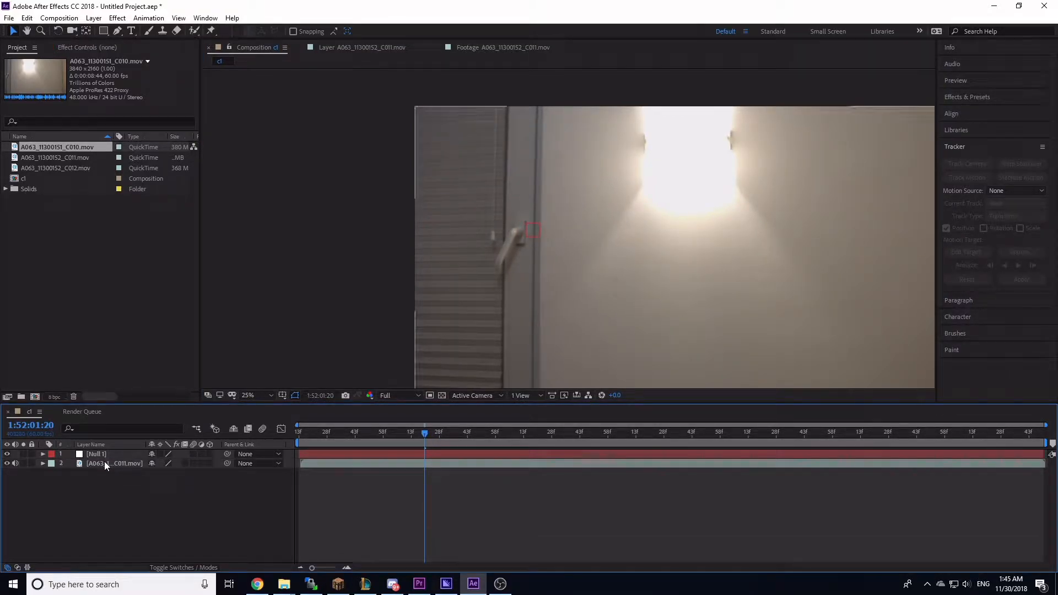
{"action": "left_click", "coordinate": [105, 454]}
{"action": "key", "text": "Delete"}
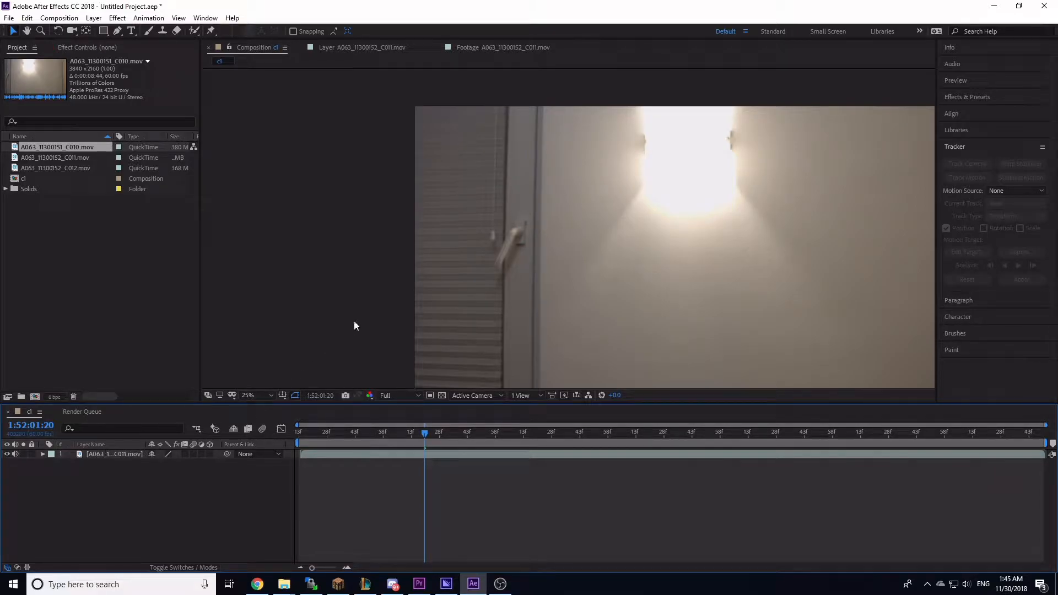
Step: Add the A063_11300152_C012.mov clip to the composition as the top layer
{"action": "left_click_drag", "start_coordinate": [48, 167], "coordinate": [79, 455]}
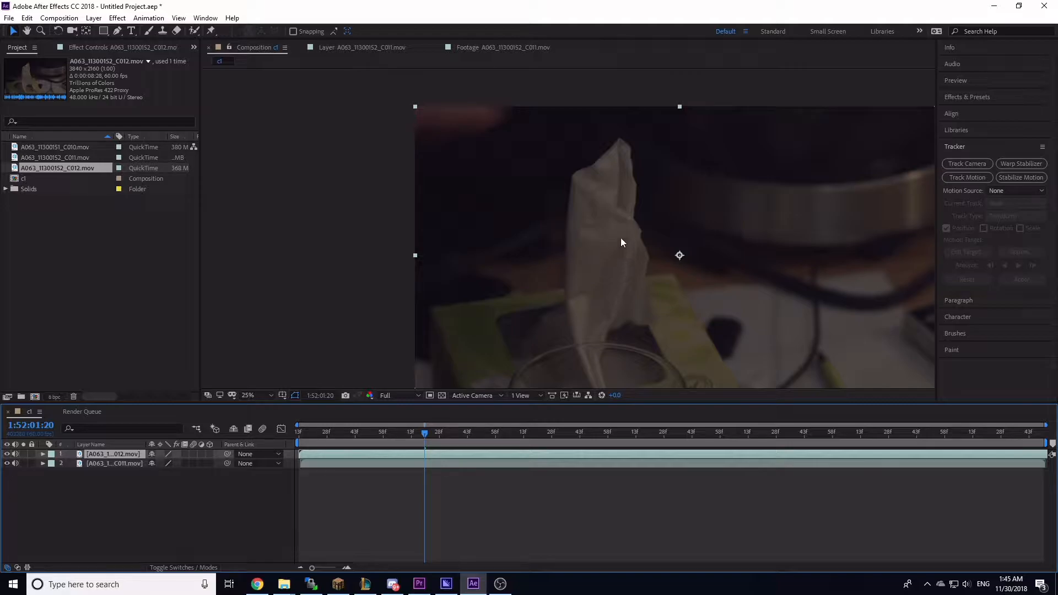
{"action": "left_click_drag", "start_coordinate": [627, 203], "coordinate": [490, 178]}
{"action": "scroll", "coordinate": [612, 201], "scroll_direction": "down", "scroll_amount": 1}
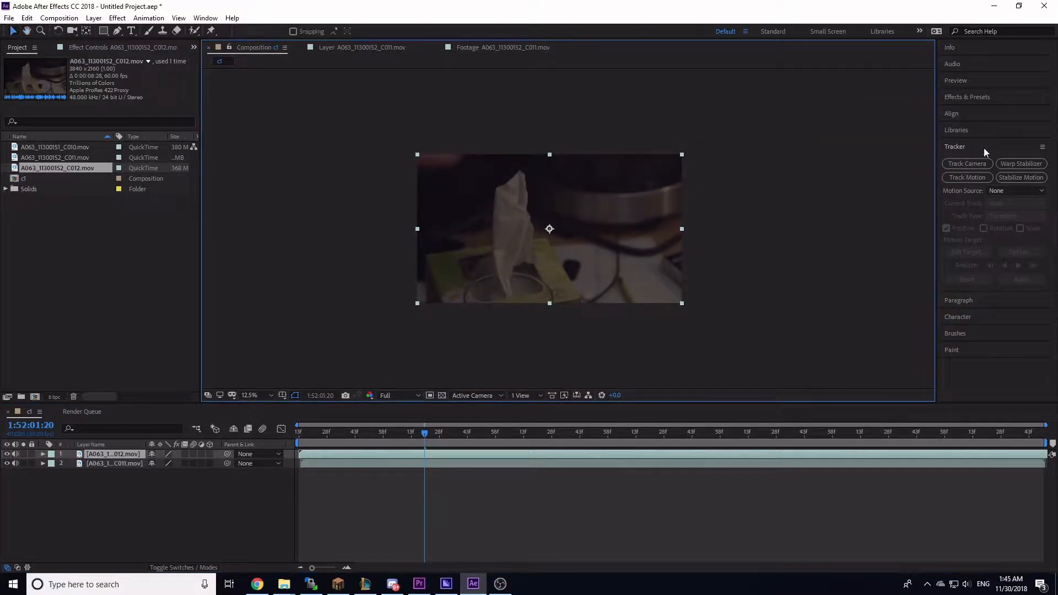
Step: Apply the Shatter effect to the C012 clip and set its view to Rendered
{"action": "left_click", "coordinate": [971, 98]}
{"action": "left_click", "coordinate": [986, 110]}
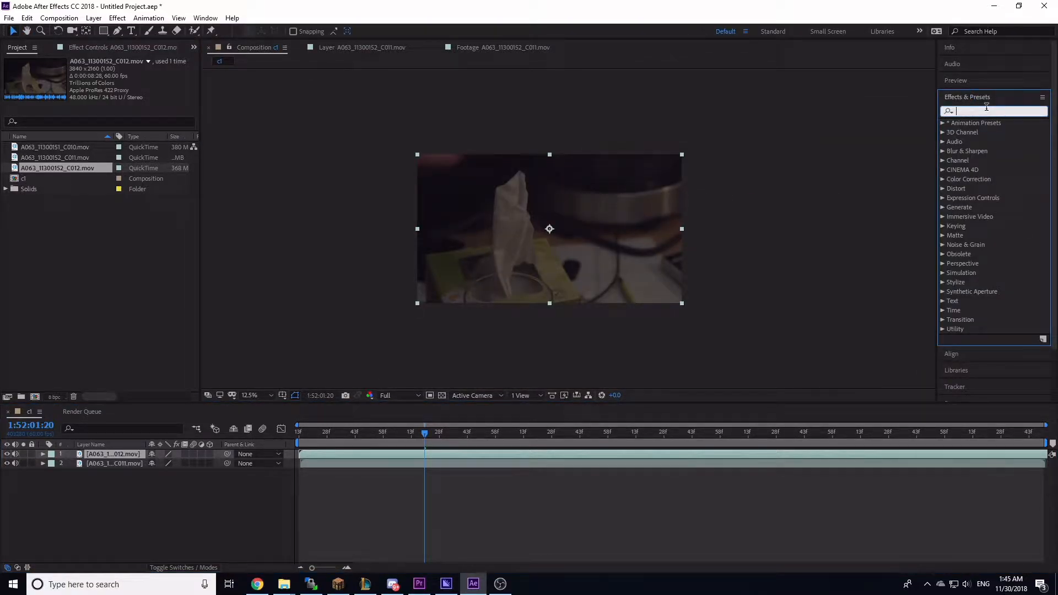
{"action": "type", "text": "shut"}
{"action": "key", "text": "BackSpace"}
{"action": "key", "text": "BackSpace"}
{"action": "type", "text": "at"}
{"action": "left_click_drag", "start_coordinate": [973, 133], "coordinate": [534, 261]}
{"action": "left_click", "coordinate": [136, 80]}
{"action": "left_click", "coordinate": [163, 93]}
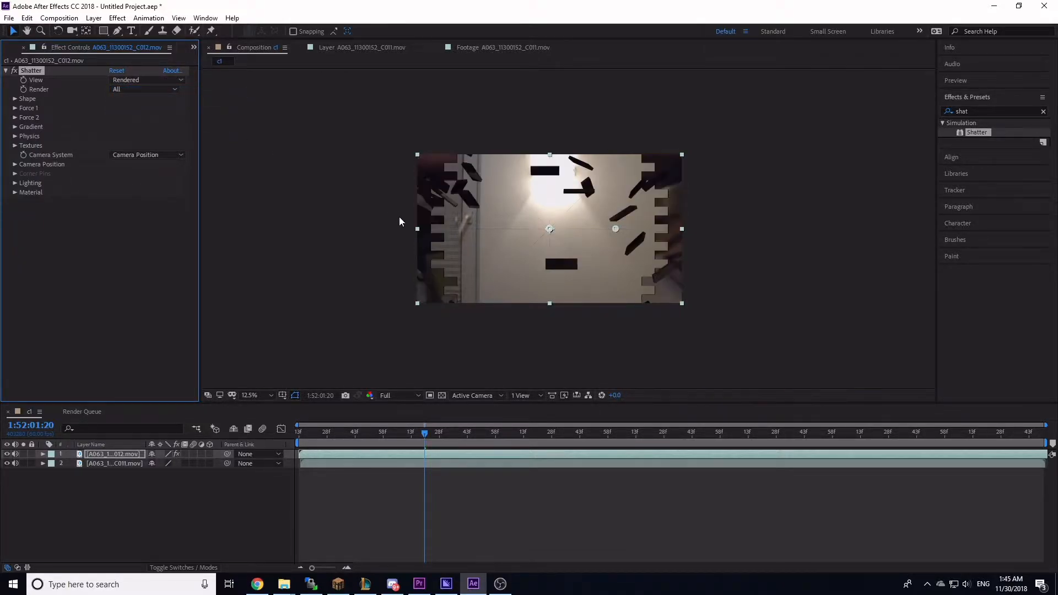
Step: Step through the opening frames of the clip to preview the shatter
{"action": "key", "text": "Page_Up"}
{"action": "key", "text": "Page_Up"}
{"action": "left_click_drag", "start_coordinate": [414, 435], "coordinate": [298, 435]}
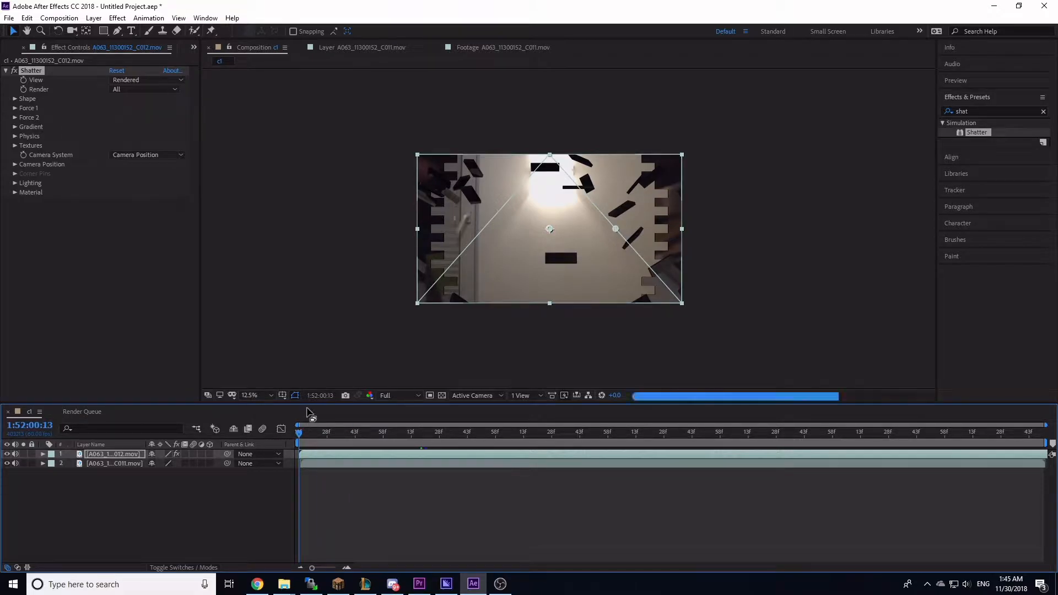
{"action": "key", "text": "Page_Down"}
{"action": "key", "text": "Page_Down"}
{"action": "key", "text": "Page_Down"}
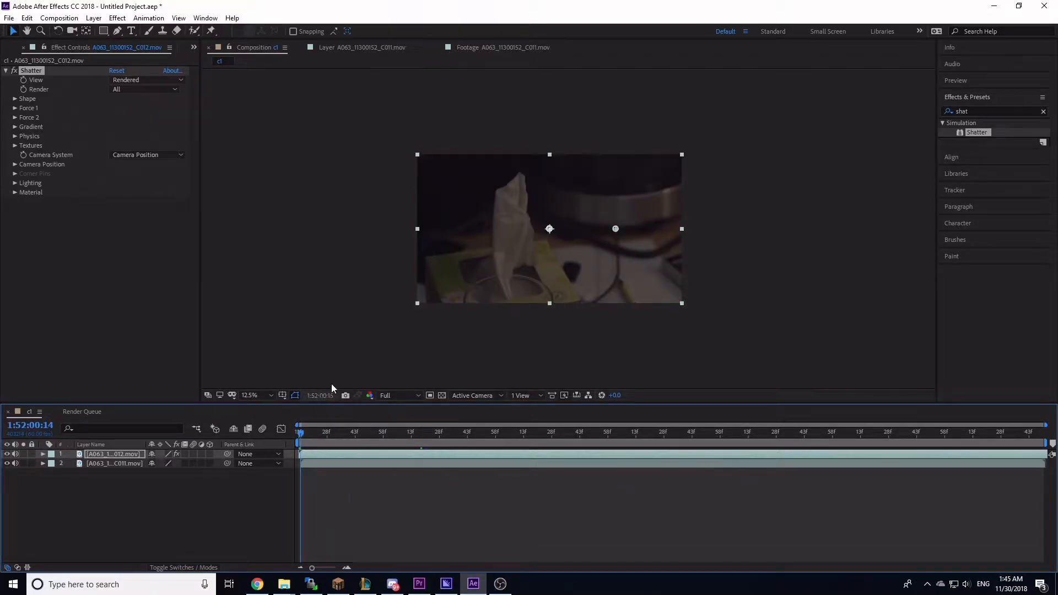
{"action": "key", "text": "Page_Down"}
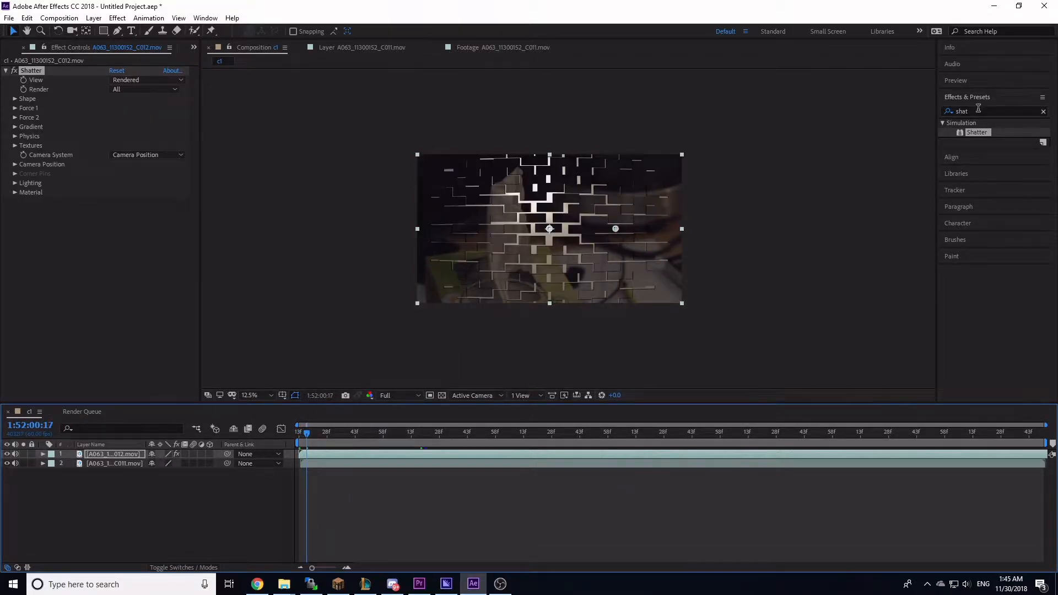
{"action": "left_click", "coordinate": [978, 110]}
{"action": "left_click", "coordinate": [141, 453]}
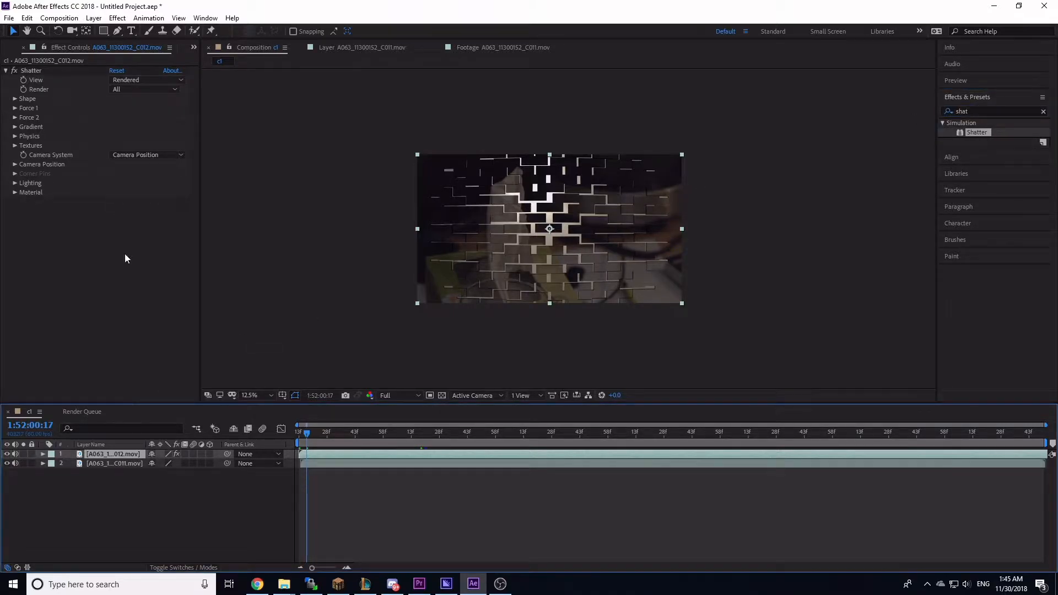
{"action": "left_click", "coordinate": [74, 244]}
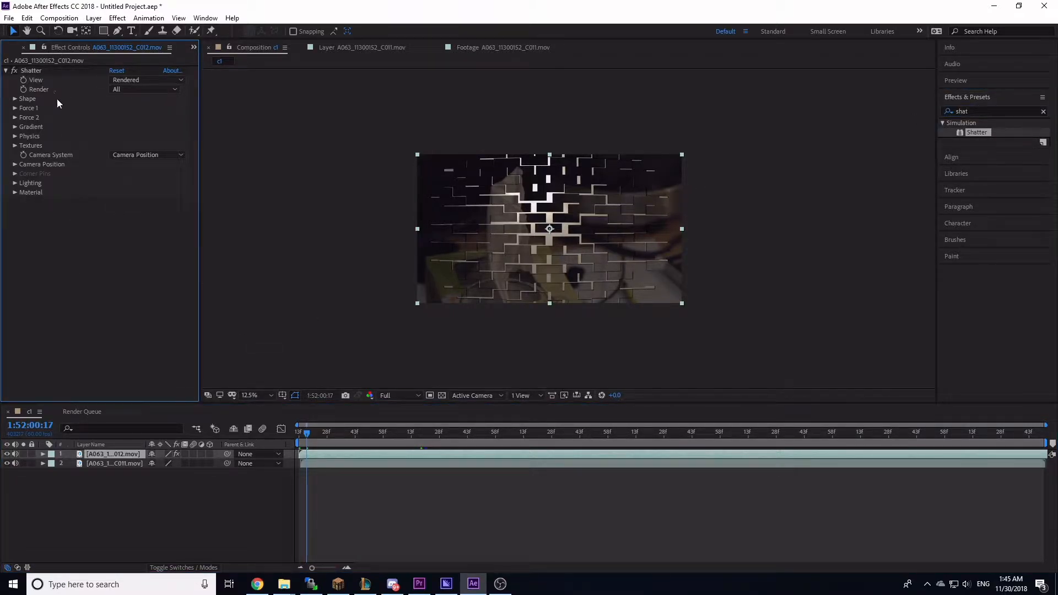
{"action": "key", "text": "Page_Down"}
{"action": "key", "text": "Page_Down"}
{"action": "key", "text": "Page_Down"}
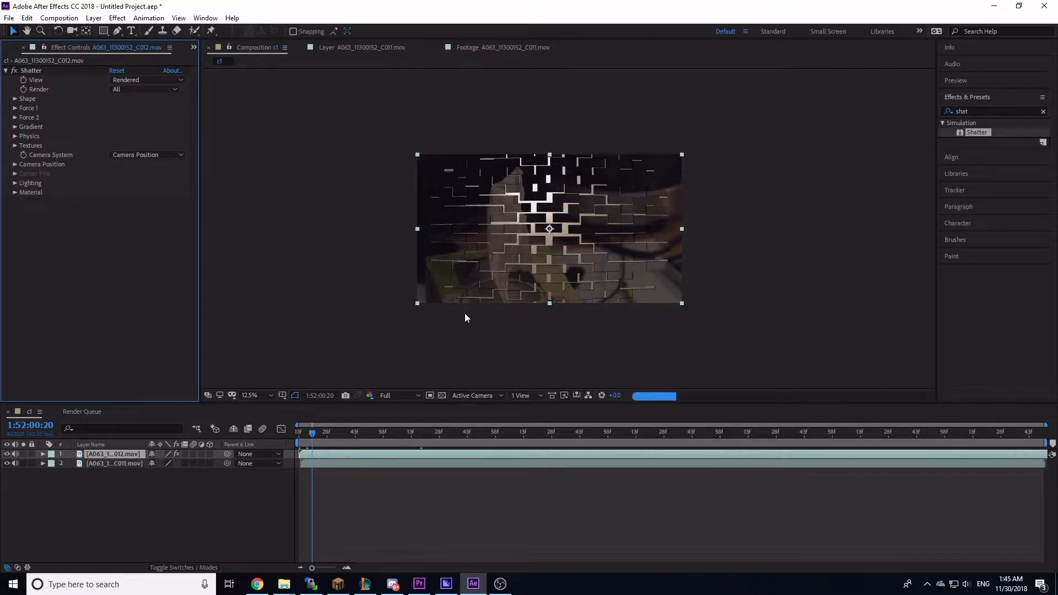
{"action": "key", "text": "Page_Down"}
{"action": "key", "text": "Page_Down"}
{"action": "key", "text": "Page_Down"}
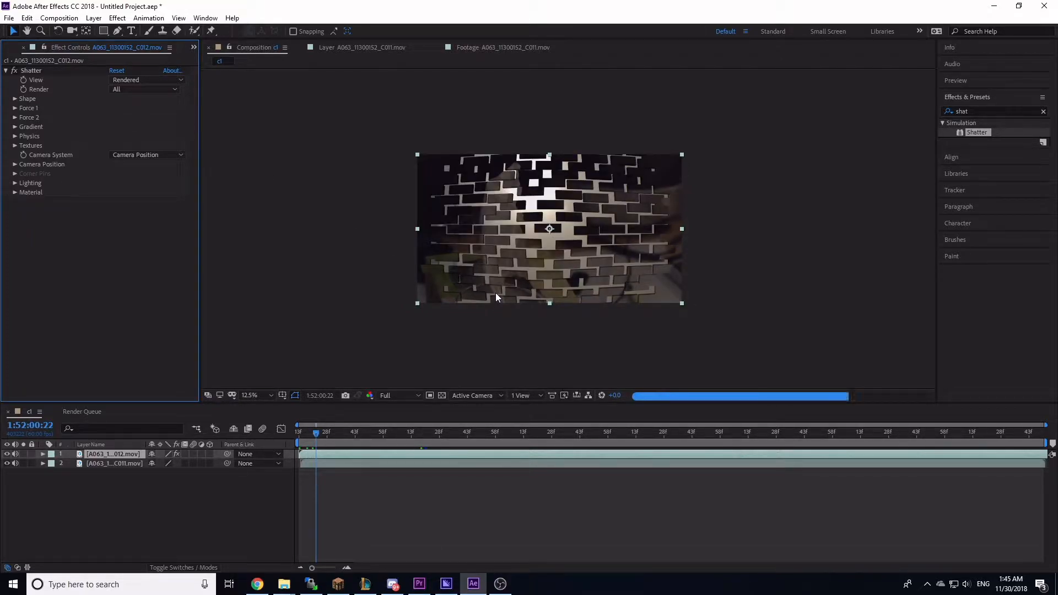
{"action": "key", "text": "Page_Down"}
{"action": "key", "text": "Page_Down"}
{"action": "key", "text": "Page_Down"}
{"action": "key", "text": "Page_Down"}
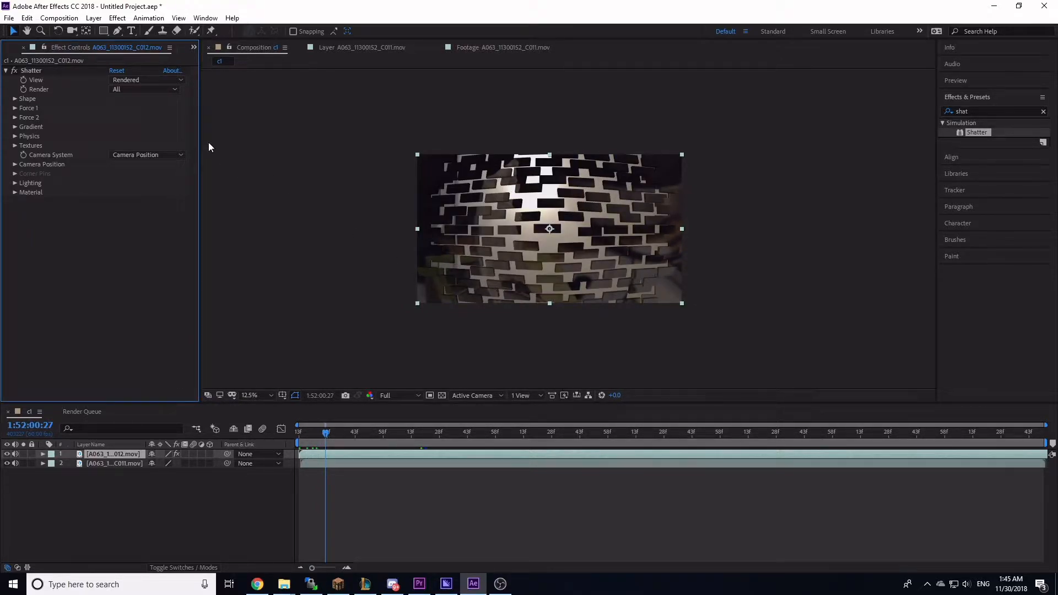
Step: Change the Shatter shape pattern to Triangles 1, then delete the Shatter effect
{"action": "left_click", "coordinate": [14, 99]}
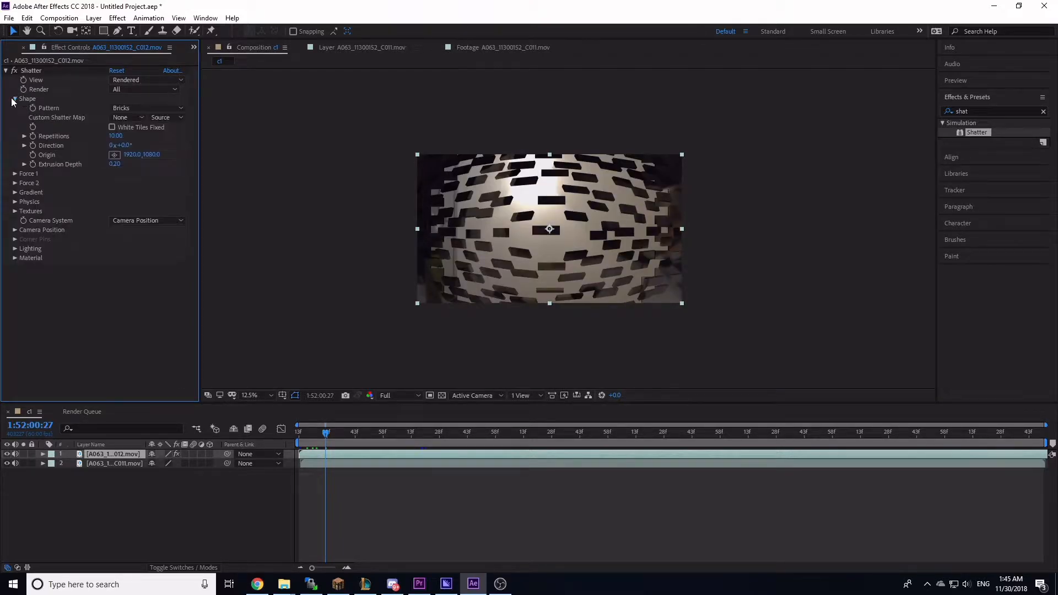
{"action": "left_click", "coordinate": [140, 108]}
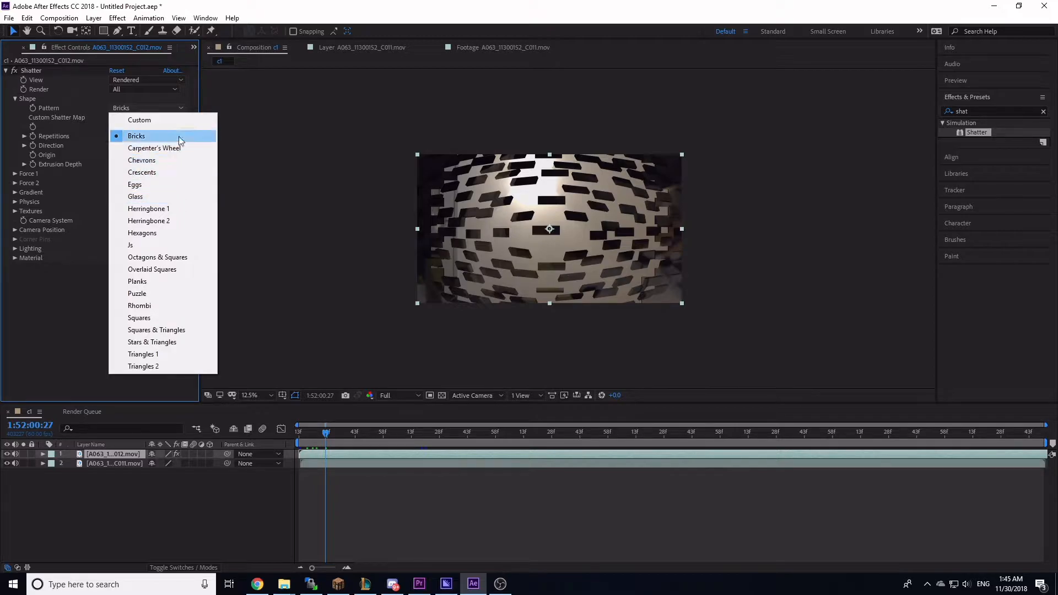
{"action": "left_click", "coordinate": [166, 354]}
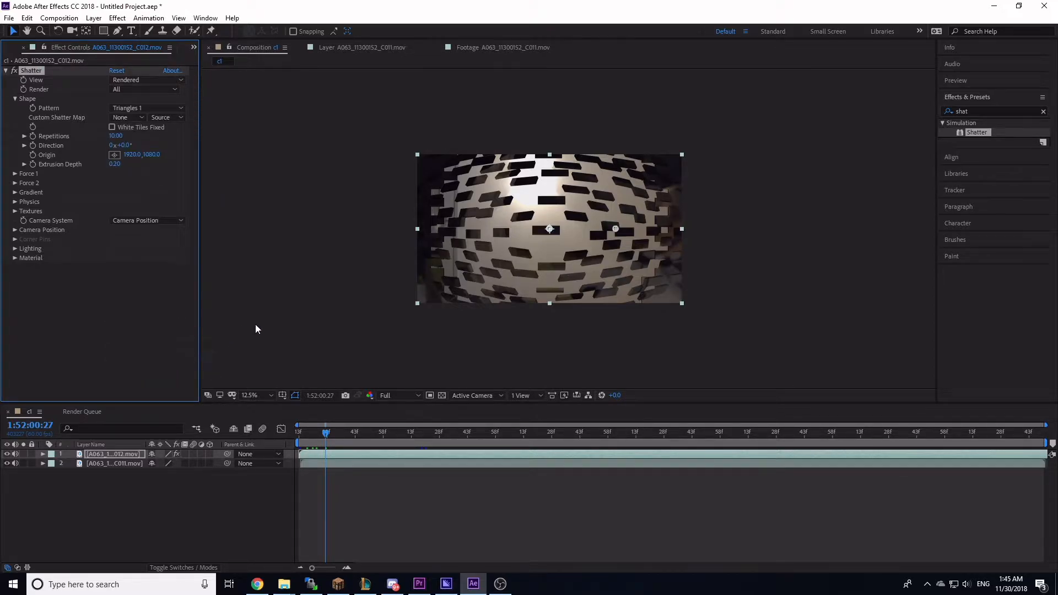
{"action": "key", "text": "Page_Up"}
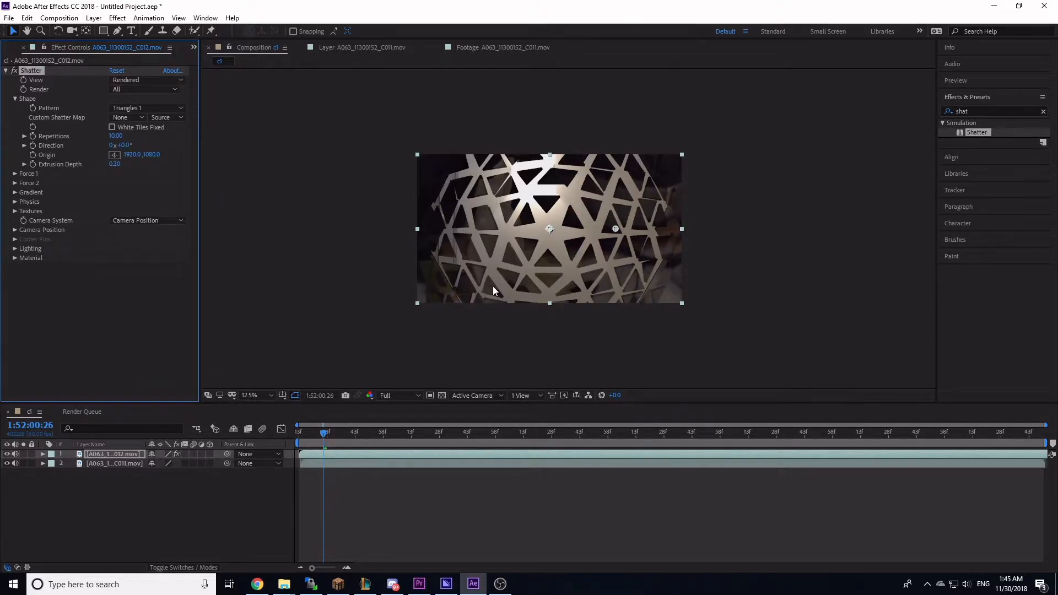
{"action": "key", "text": "Delete"}
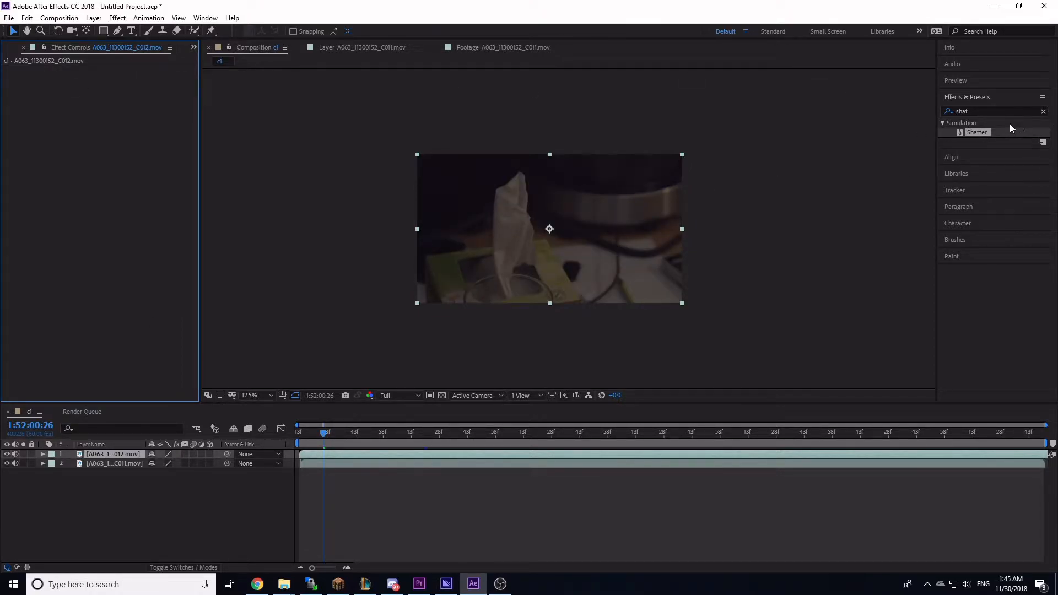
Step: Apply the Curves effect to the clip and steepen the RGB curve to brighten the image
{"action": "key", "text": "ctrl+f"}
{"action": "type", "text": "curv"}
{"action": "left_click_drag", "start_coordinate": [976, 160], "coordinate": [551, 220]}
{"action": "left_click_drag", "start_coordinate": [127, 153], "coordinate": [73, 123]}
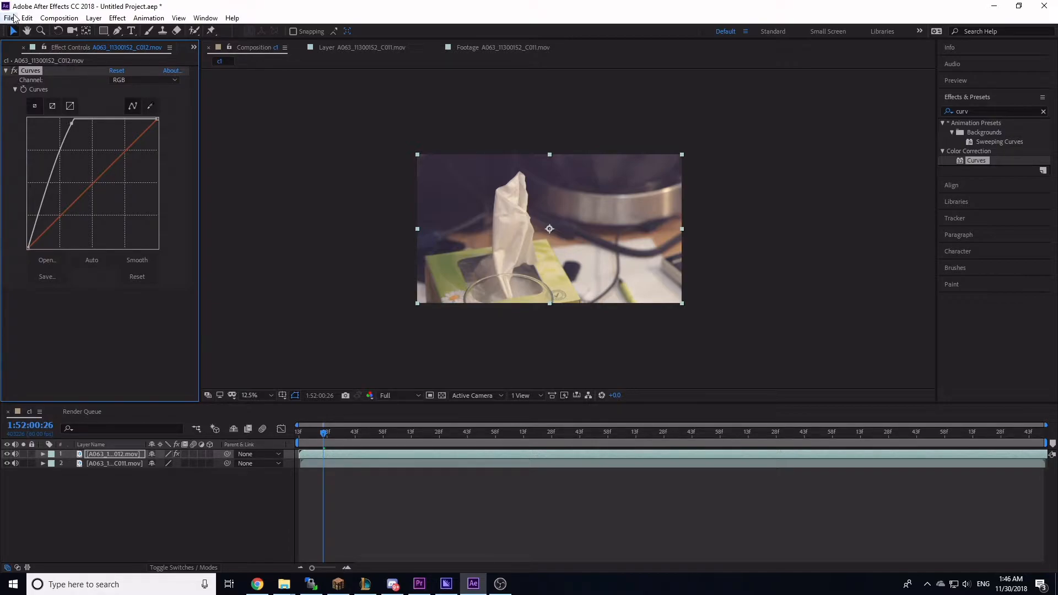
{"action": "left_click", "coordinate": [59, 18]}
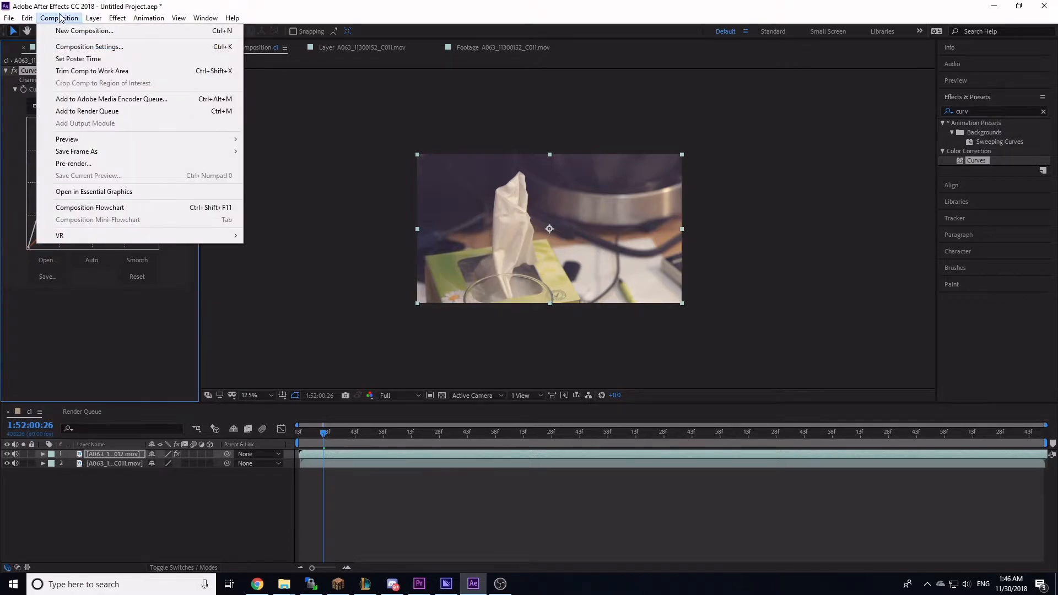
{"action": "left_click", "coordinate": [128, 110]}
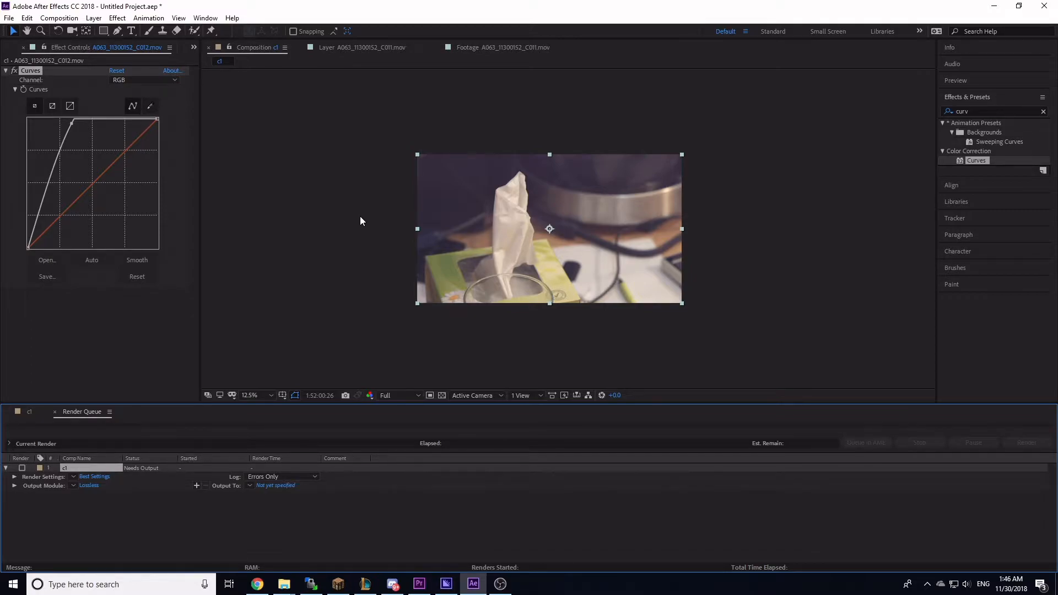
{"action": "left_click", "coordinate": [85, 467]}
{"action": "key", "text": "Delete"}
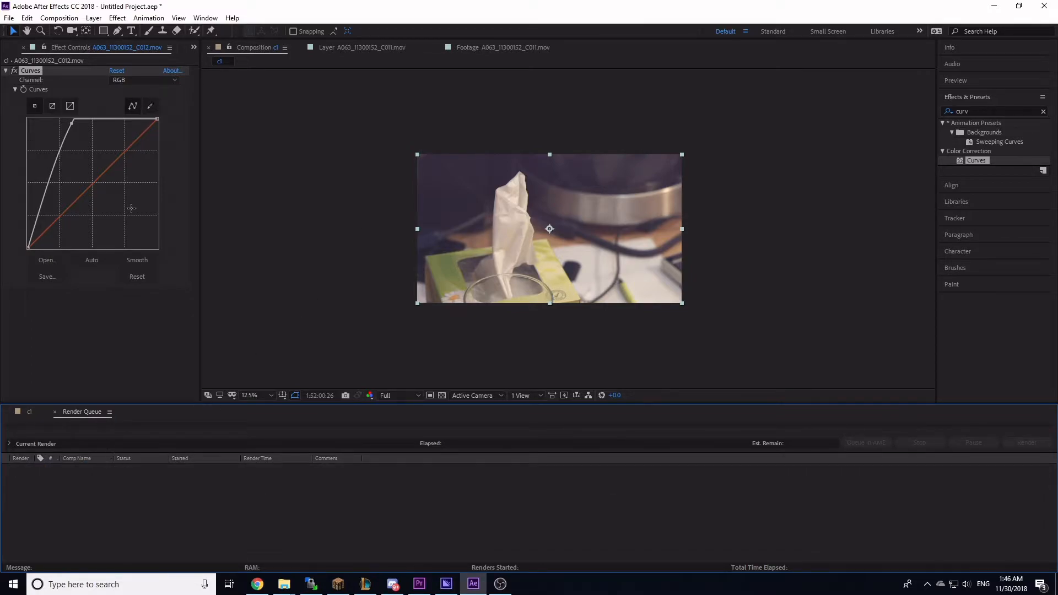
Step: Send the composition to the Adobe Media Encoder queue
{"action": "left_click", "coordinate": [79, 19]}
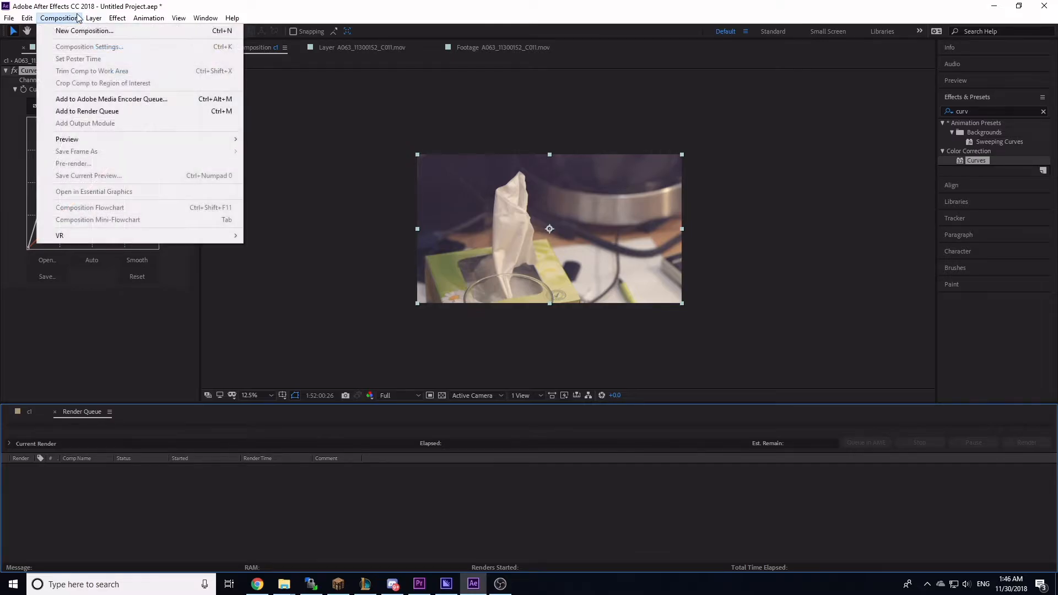
{"action": "left_click", "coordinate": [92, 100]}
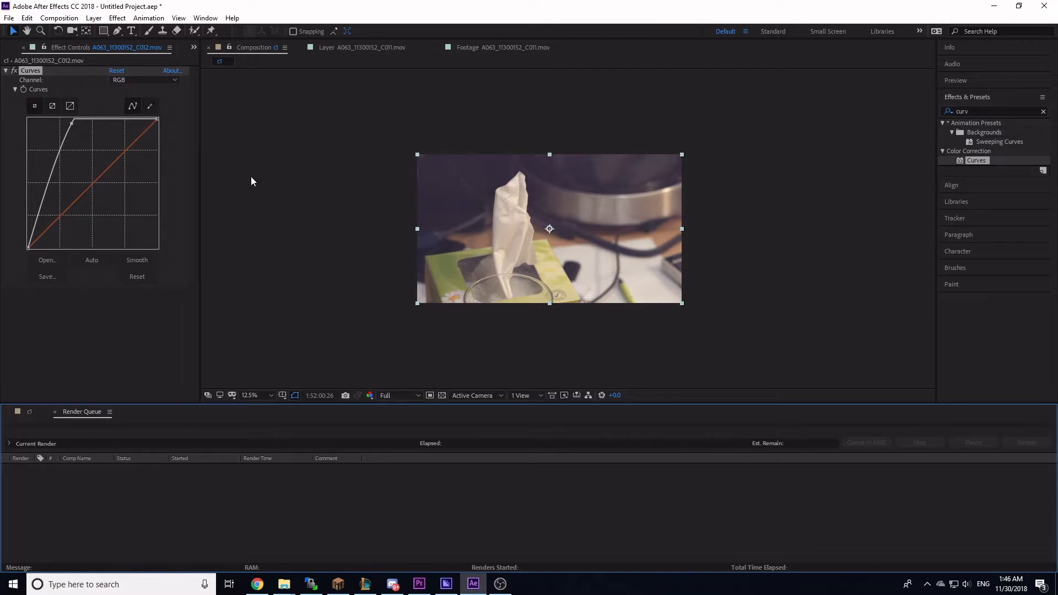
{"action": "left_click", "coordinate": [314, 180]}
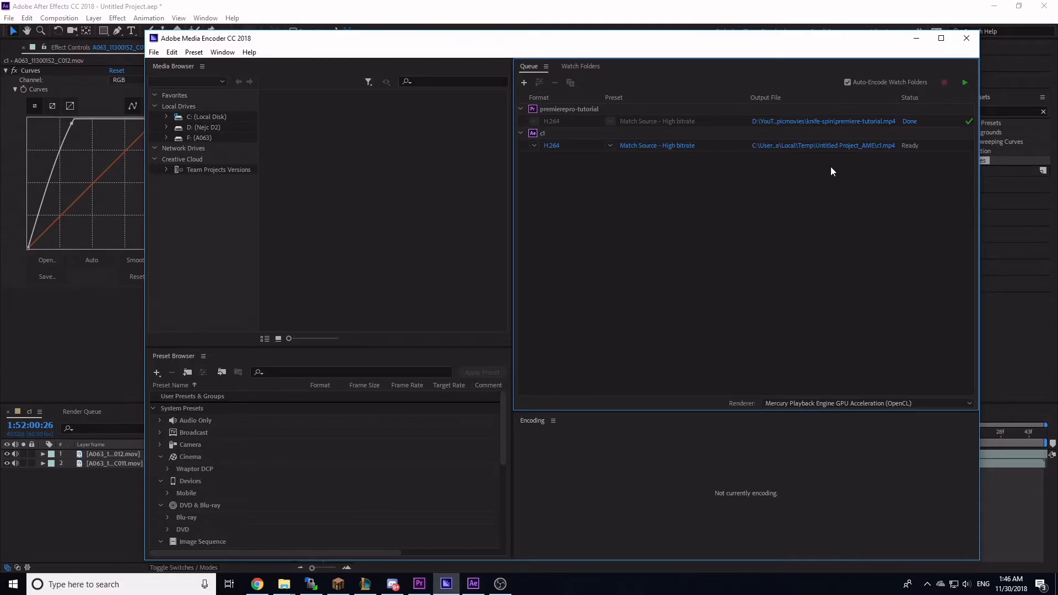
{"action": "left_click", "coordinate": [534, 136]}
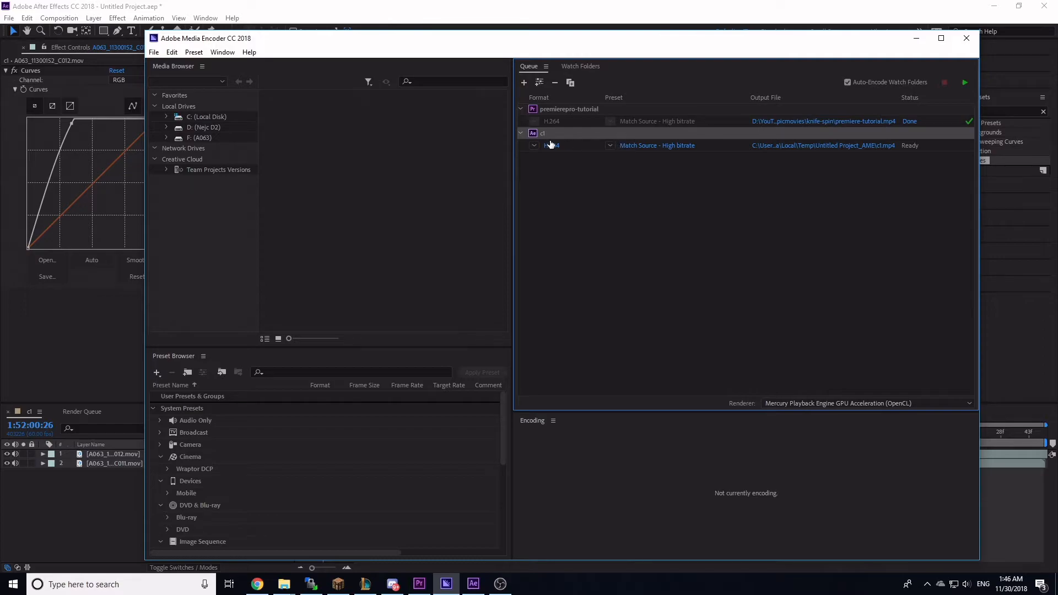
{"action": "left_click", "coordinate": [551, 145]}
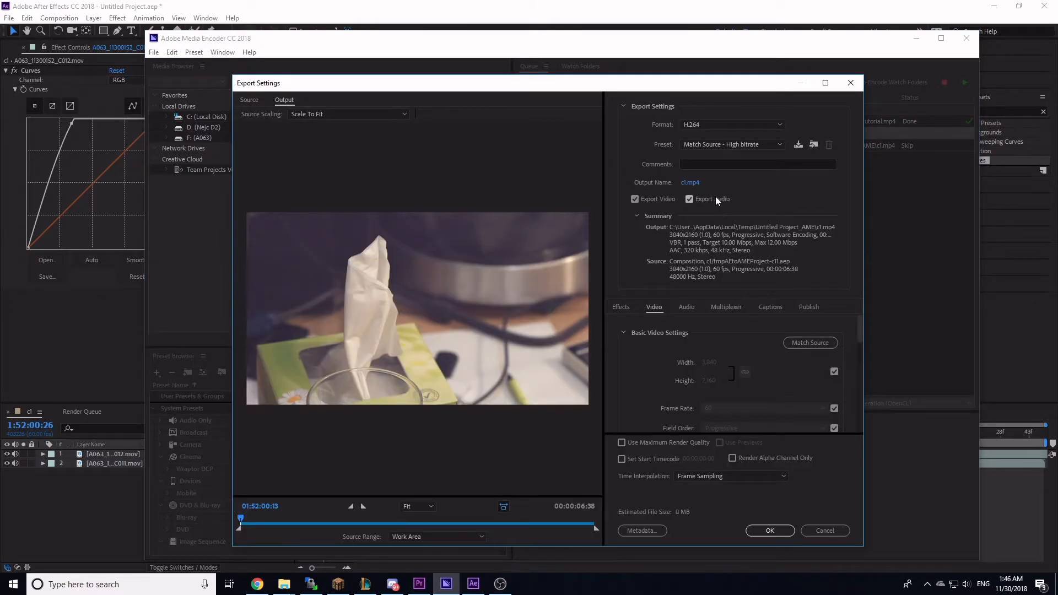
{"action": "left_click", "coordinate": [716, 127]}
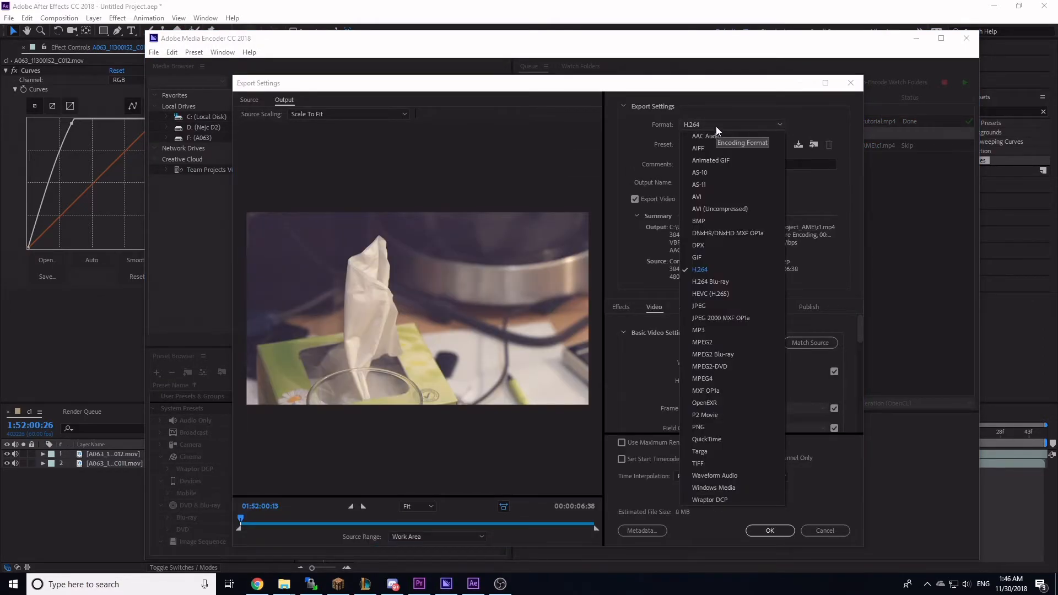
{"action": "left_click", "coordinate": [712, 272]}
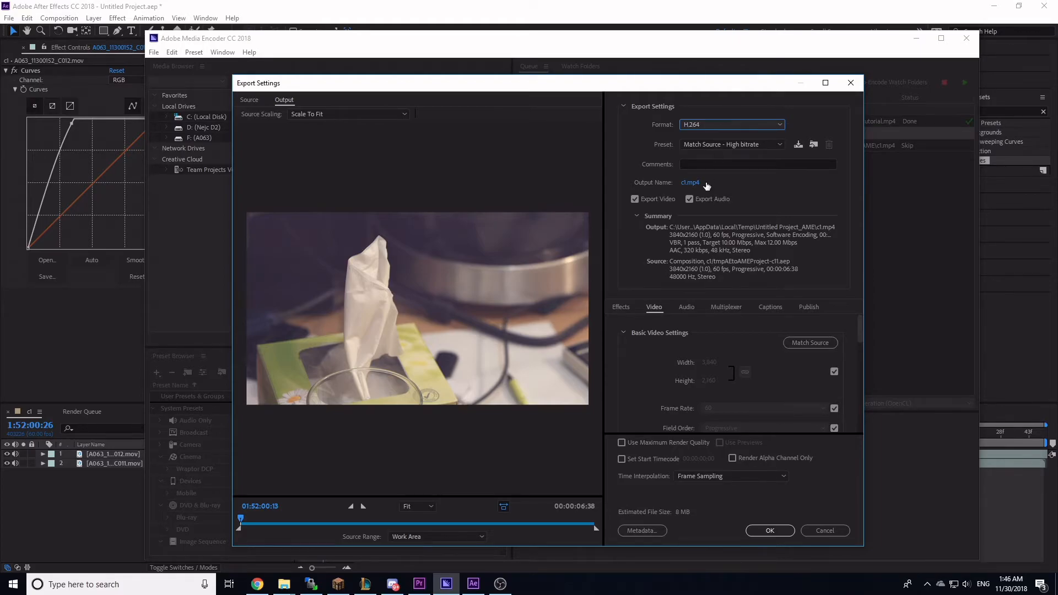
{"action": "left_click", "coordinate": [827, 528]}
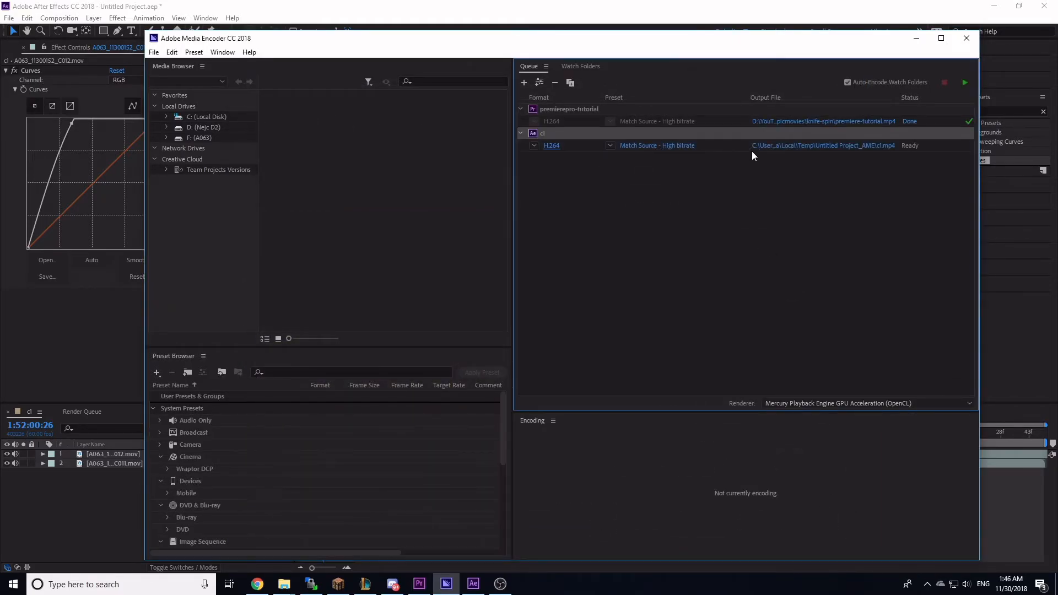
Step: Save the queued item's output file as c1.mp4, then close Media Encoder to return to the composition
{"action": "left_click", "coordinate": [788, 146]}
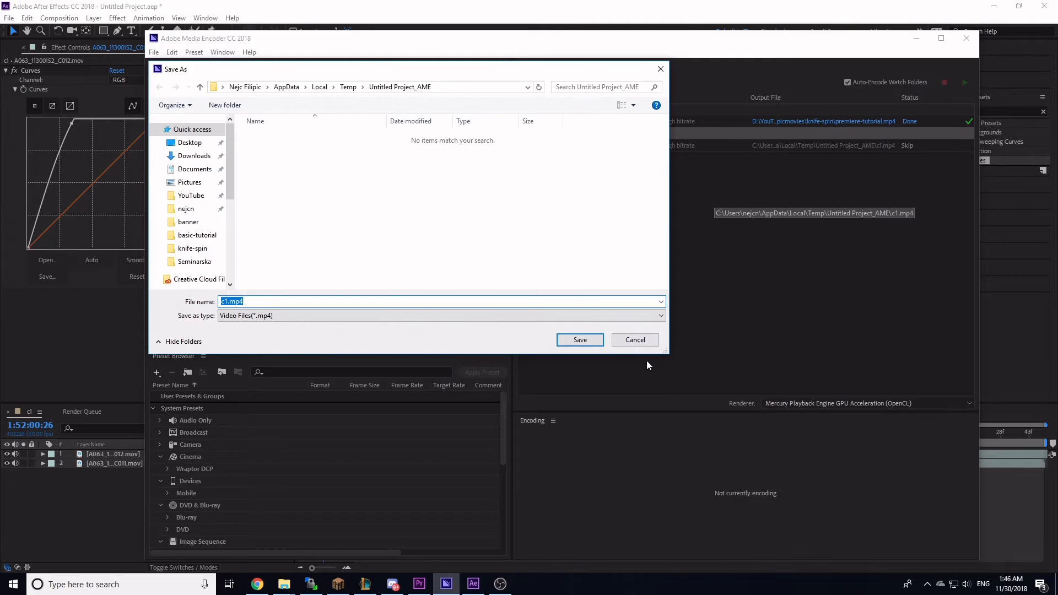
{"action": "key", "text": "Return"}
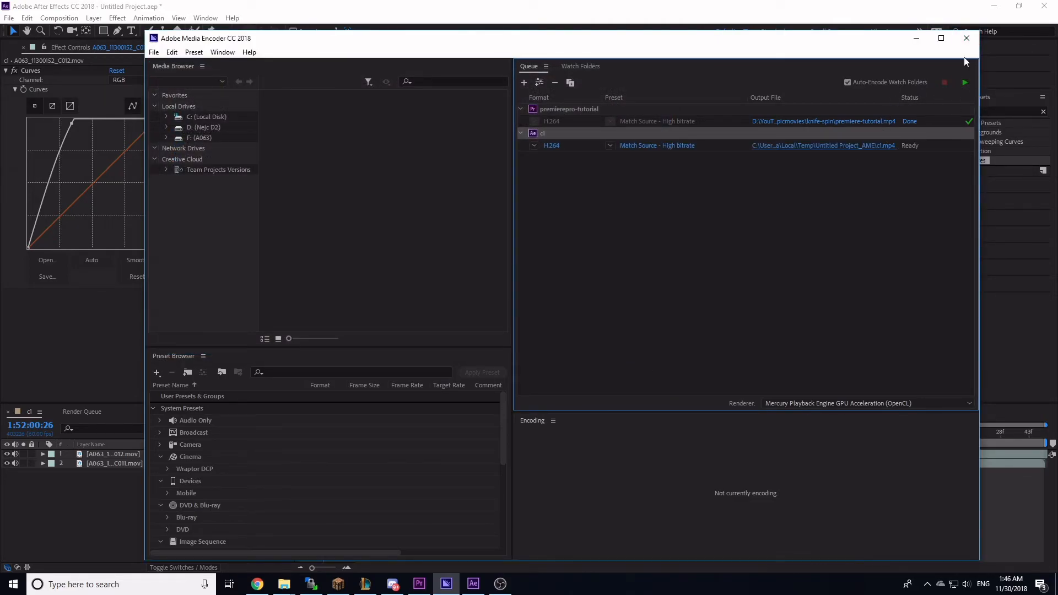
{"action": "left_click", "coordinate": [966, 40]}
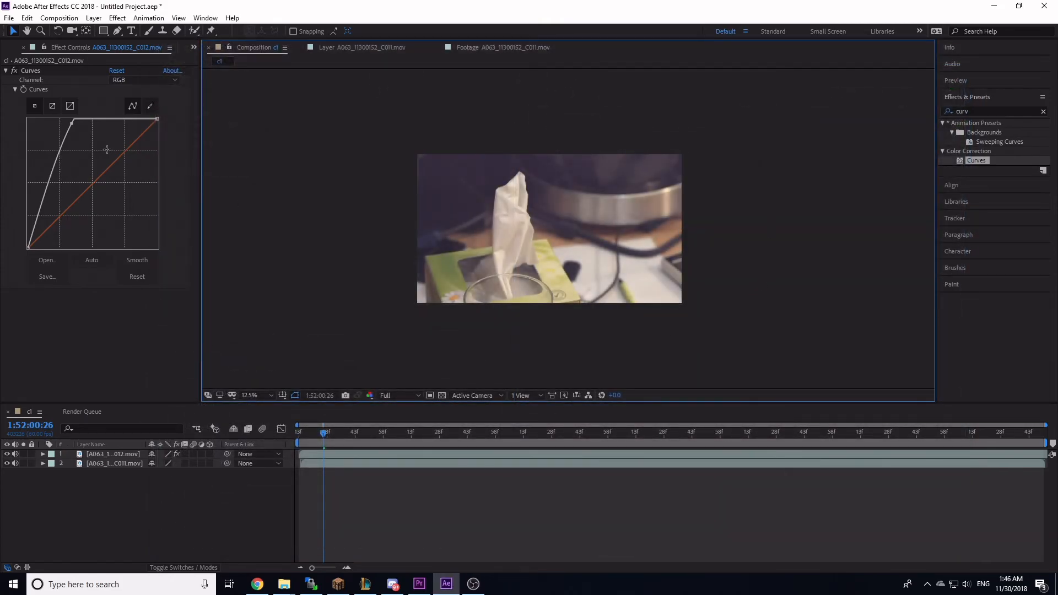